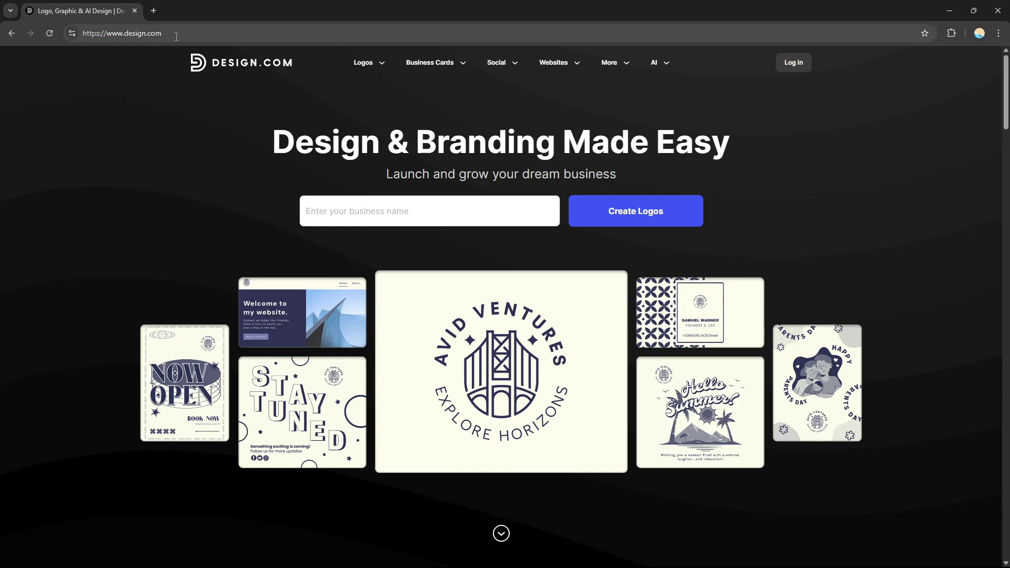
- Look over the Design.com home page and the design categories it offers
{"action": "scroll", "coordinate": [138, 80], "scroll_direction": "down", "scroll_amount": 15}
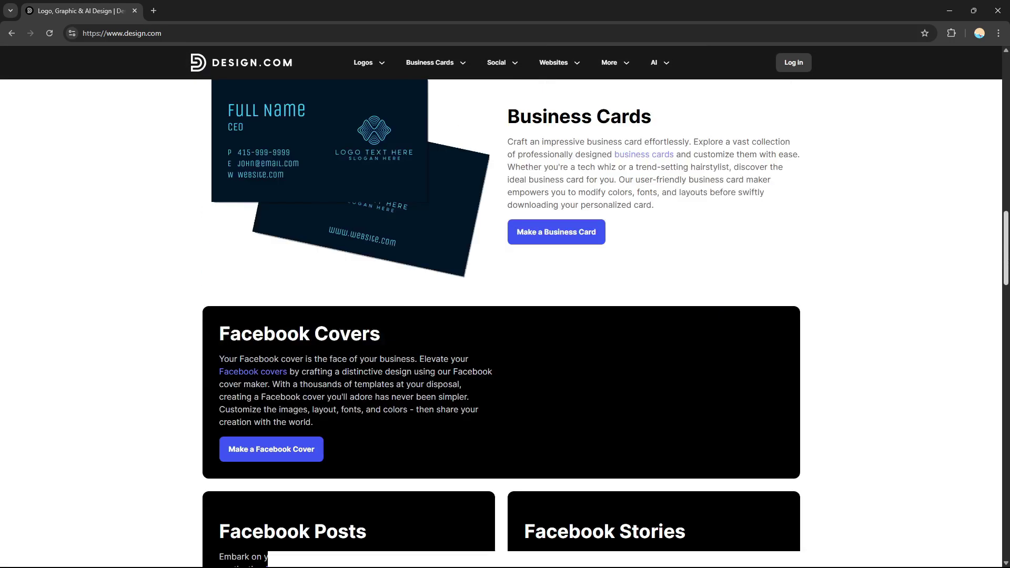
{"action": "scroll", "coordinate": [990, 66], "scroll_direction": "up", "scroll_amount": 15}
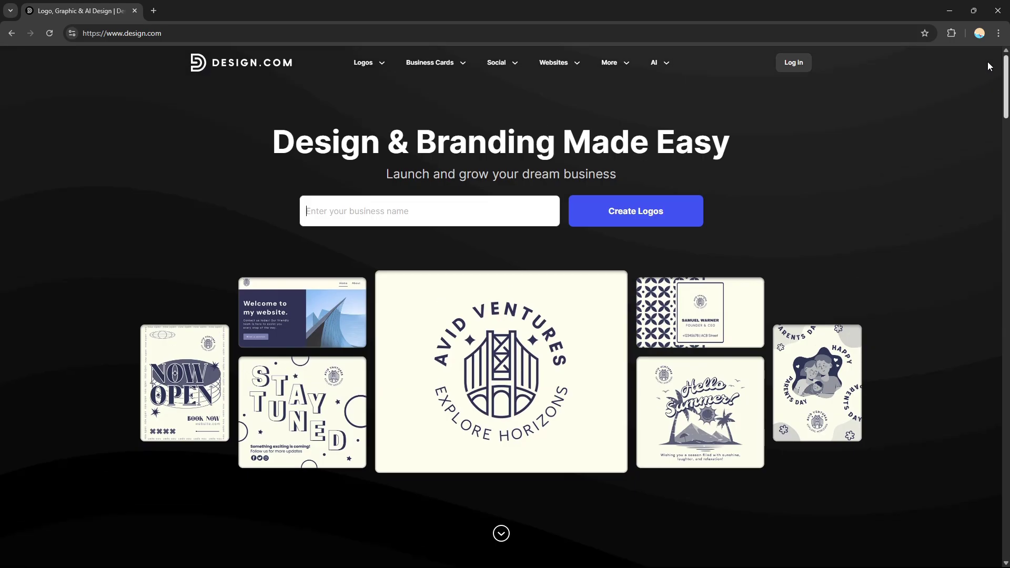
{"action": "scroll", "coordinate": [989, 65], "scroll_direction": "down", "scroll_amount": 15}
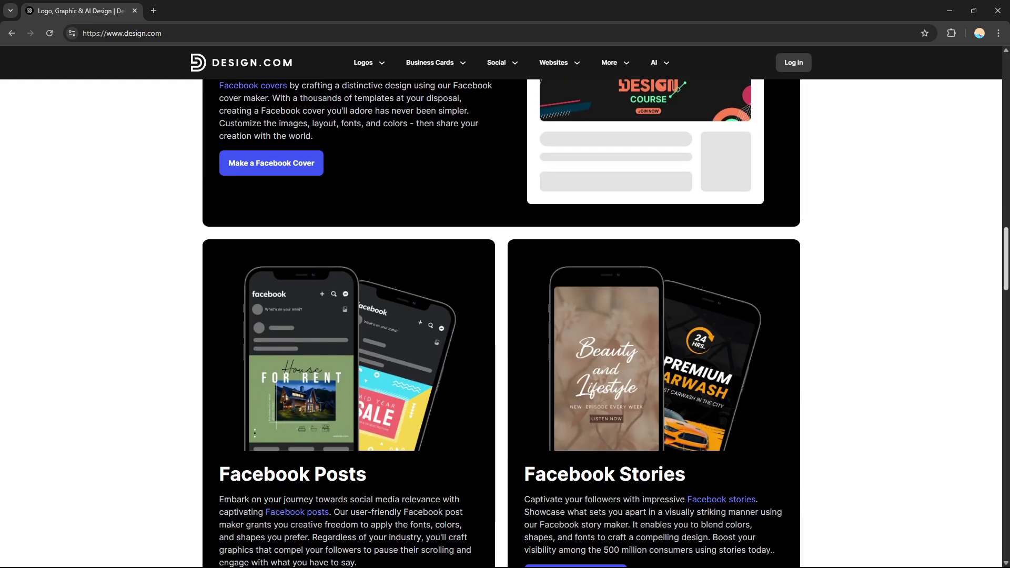
{"action": "scroll", "coordinate": [506, 324], "scroll_direction": "up", "scroll_amount": 15}
{"action": "mouse_move", "coordinate": [419, 73]}
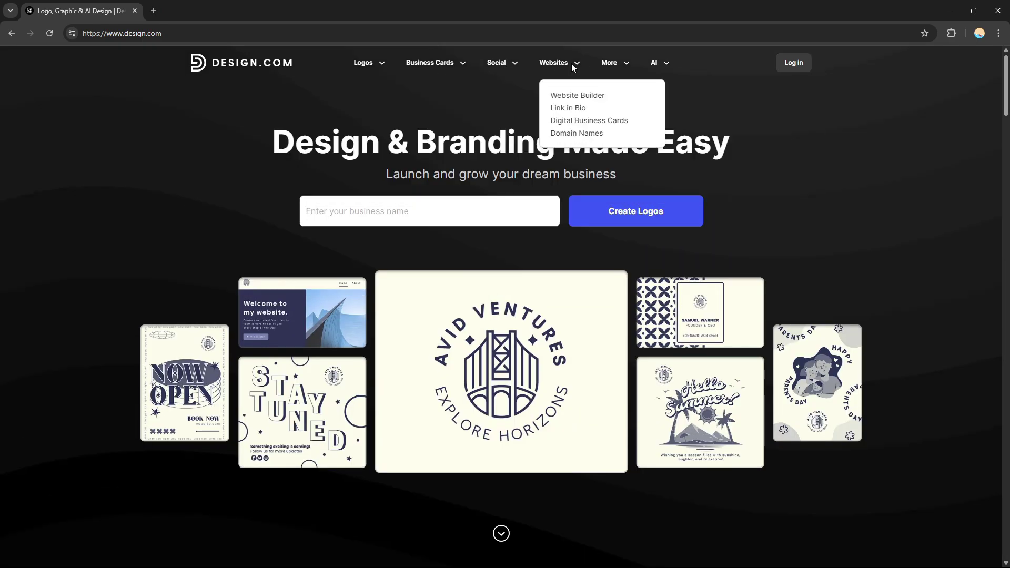
{"action": "mouse_move", "coordinate": [670, 63]}
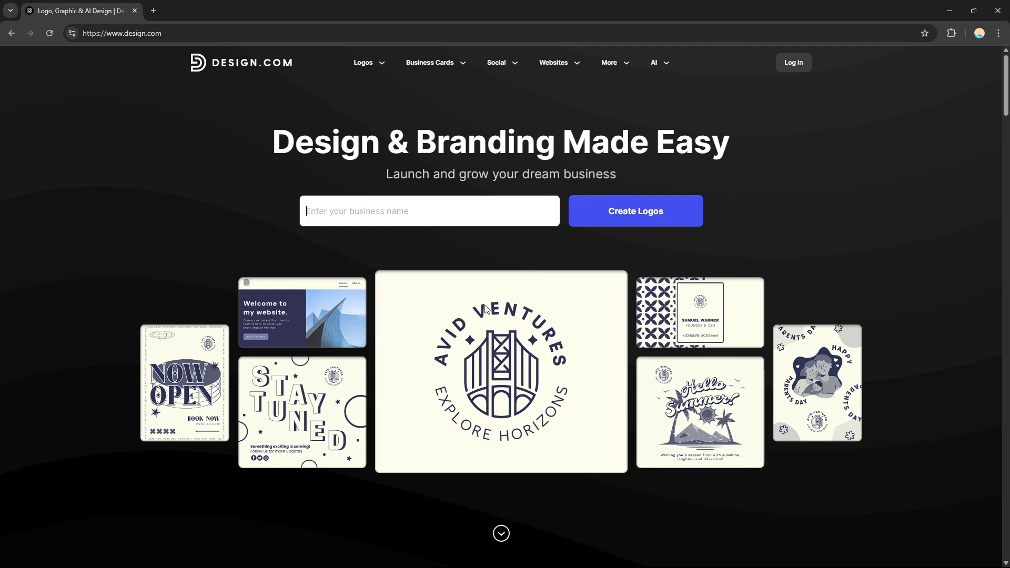
- Log in to Design.com with the first listed Google account and allow access to its profile information
{"action": "left_click", "coordinate": [789, 65]}
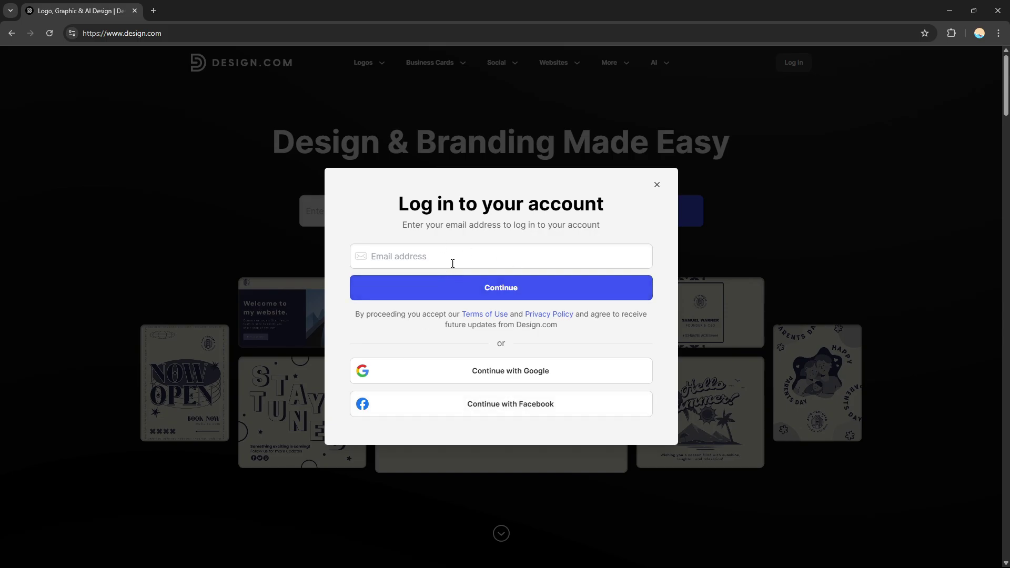
{"action": "left_click", "coordinate": [458, 382]}
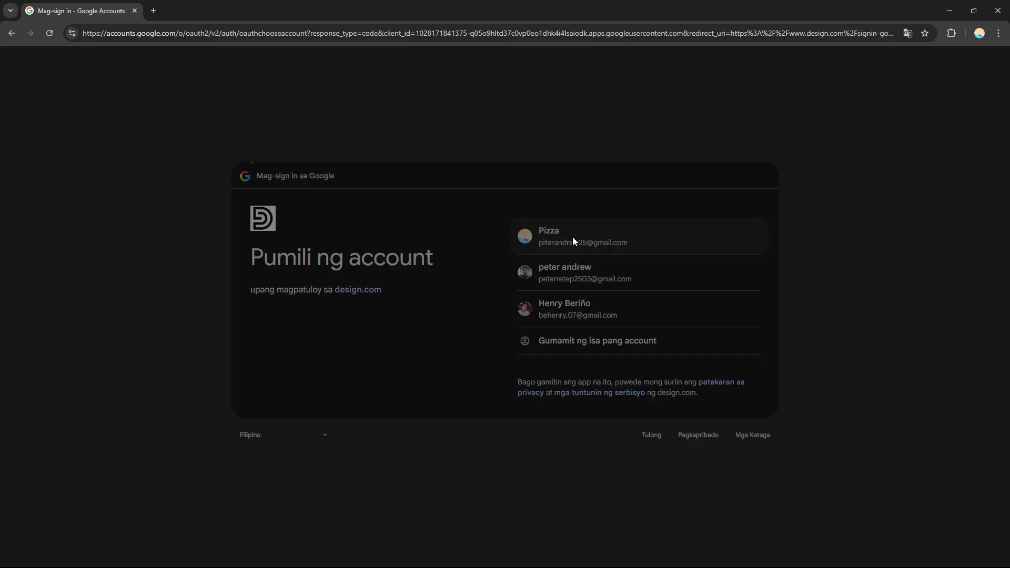
{"action": "left_click", "coordinate": [573, 238]}
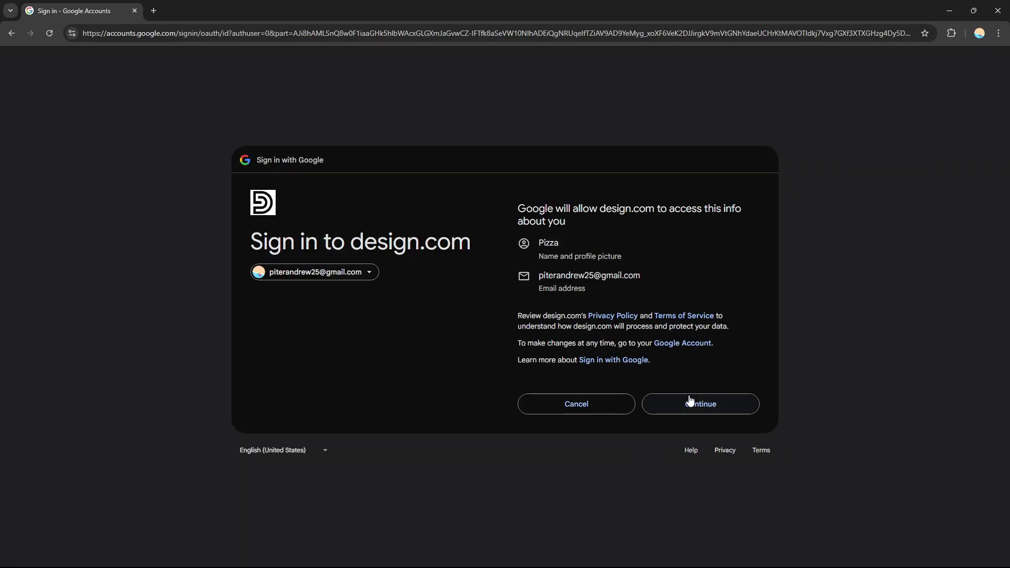
{"action": "left_click", "coordinate": [690, 403]}
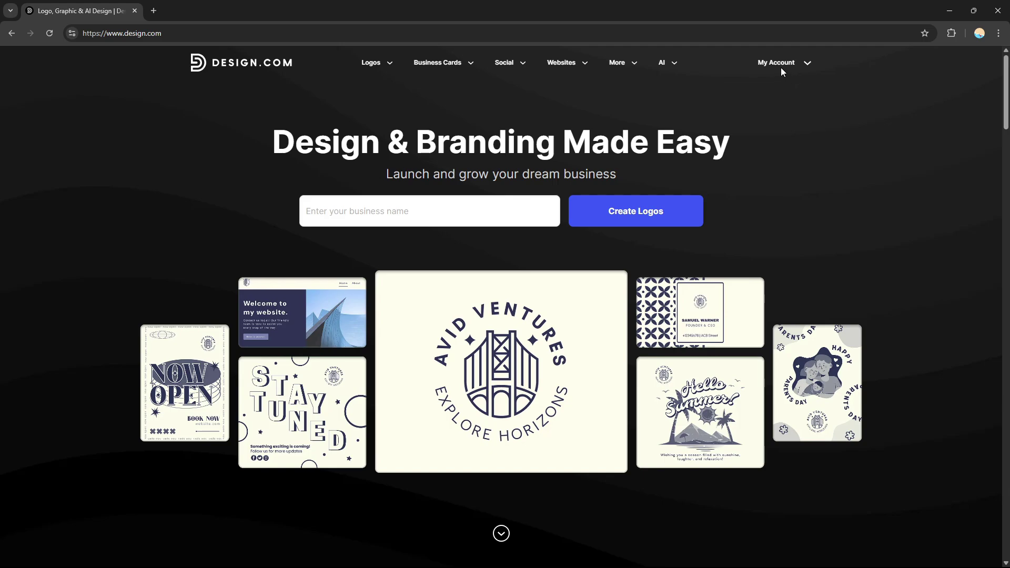
{"action": "left_click", "coordinate": [775, 70]}
{"action": "scroll", "coordinate": [505, 316], "scroll_direction": "down", "scroll_amount": 10}
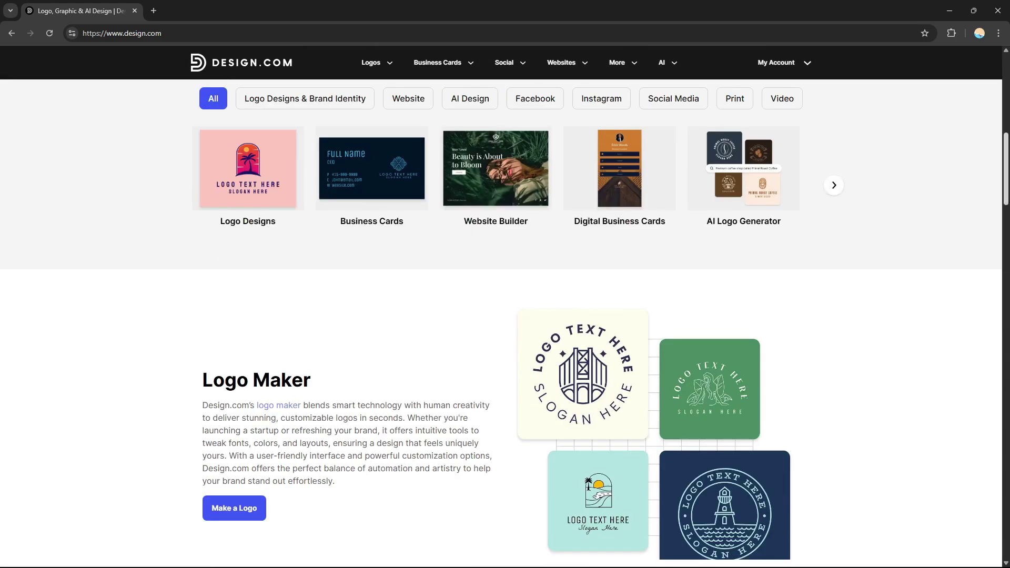
{"action": "scroll", "coordinate": [505, 316], "scroll_direction": "up", "scroll_amount": 12}
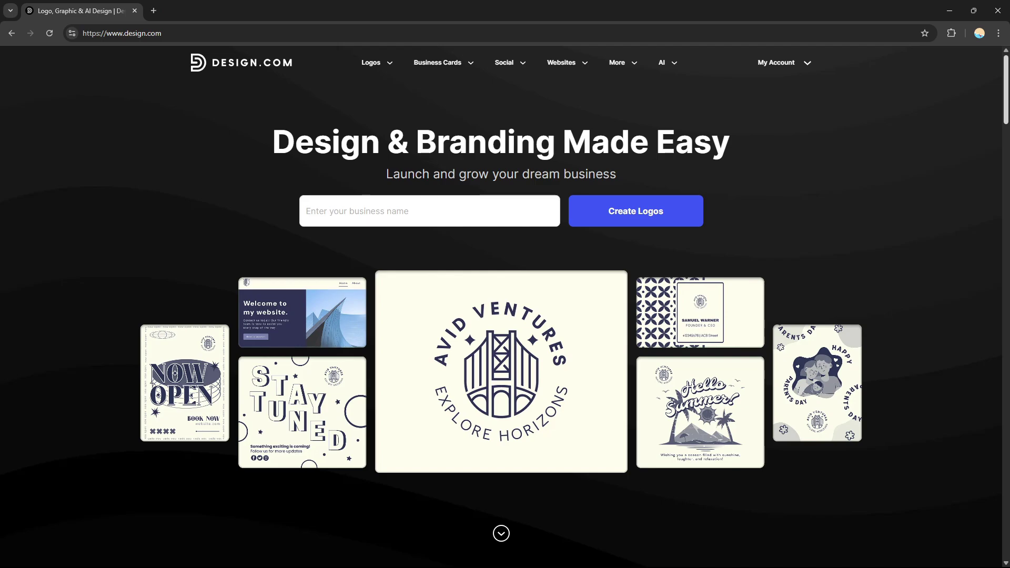
{"action": "scroll", "coordinate": [505, 315], "scroll_direction": "down", "scroll_amount": 2}
{"action": "scroll", "coordinate": [505, 316], "scroll_direction": "up", "scroll_amount": 2}
{"action": "left_click", "coordinate": [370, 219]}
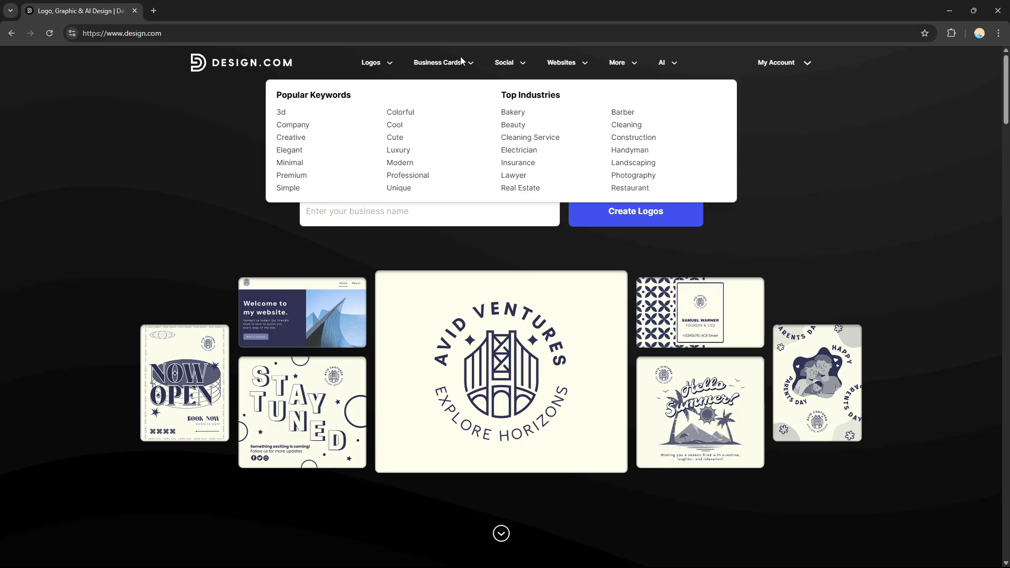
- Open the Website Builder and start a website for the business name Pizza
{"action": "mouse_move", "coordinate": [550, 59]}
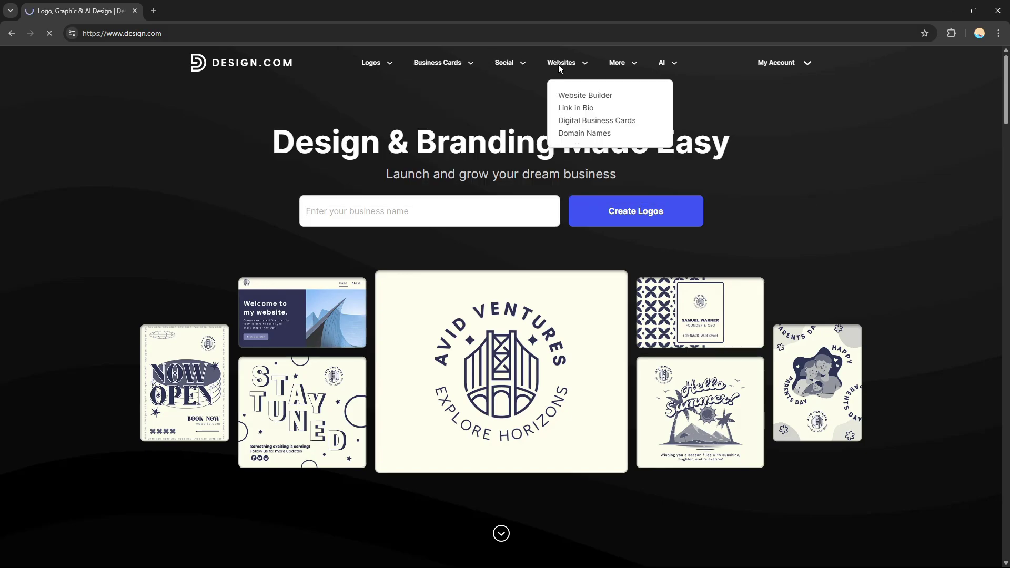
{"action": "left_click", "coordinate": [560, 66]}
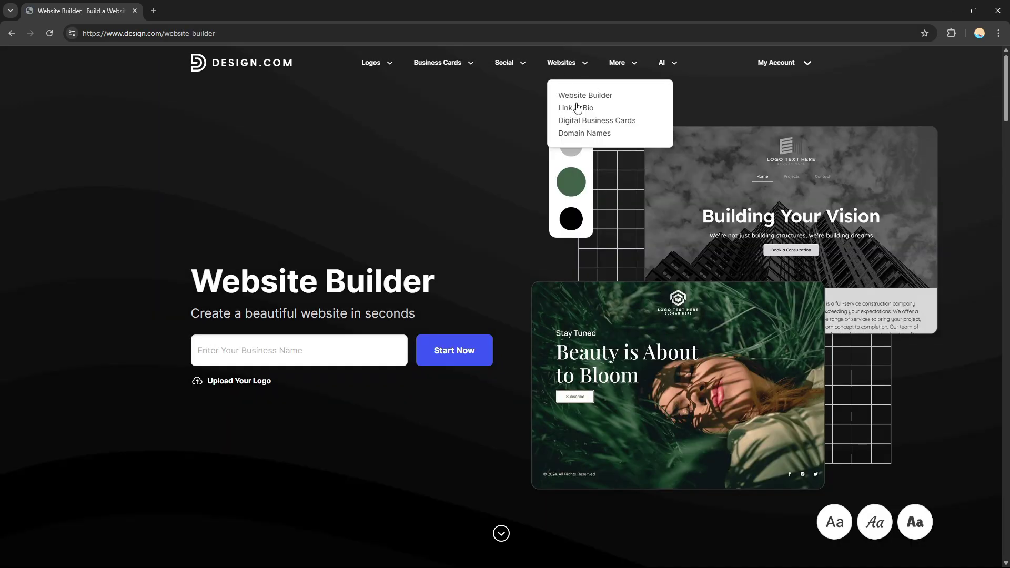
{"action": "left_click", "coordinate": [580, 98]}
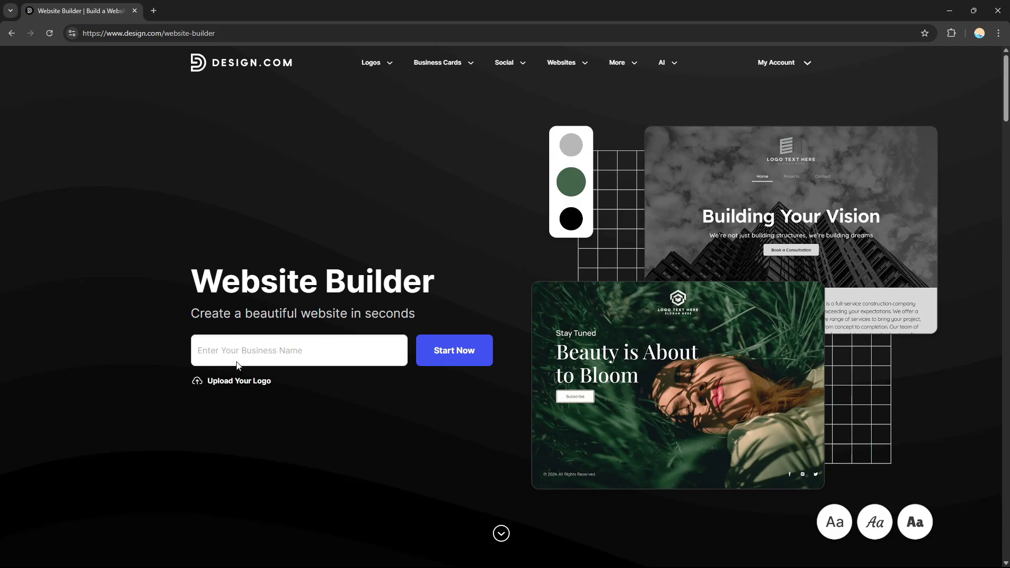
{"action": "left_click", "coordinate": [245, 351]}
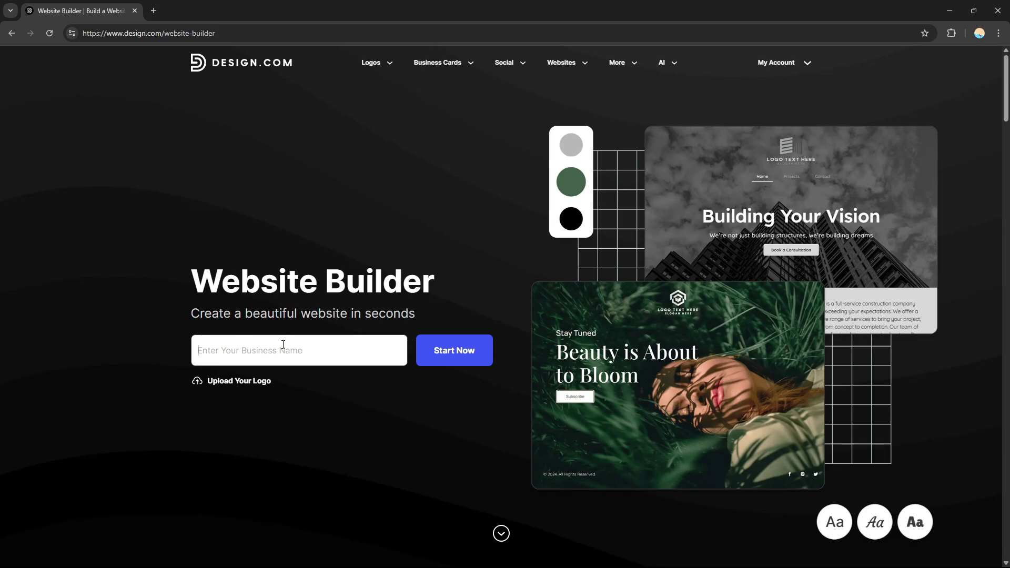
{"action": "type", "text": "Pizza"}
{"action": "left_click", "coordinate": [437, 354]}
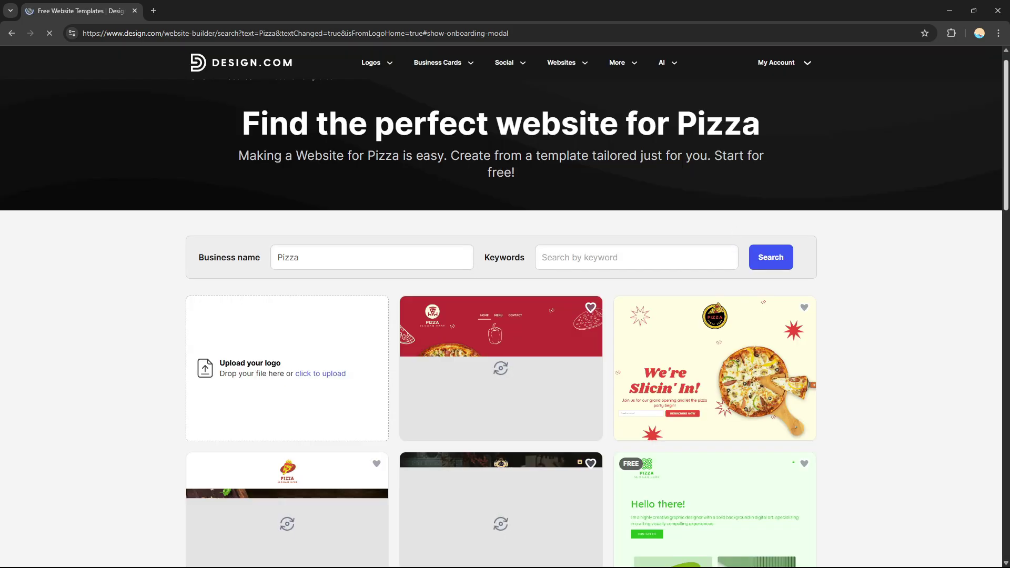
- Examine the website templates offered for the Pizza business
{"action": "scroll", "coordinate": [501, 324], "scroll_direction": "down", "scroll_amount": 10}
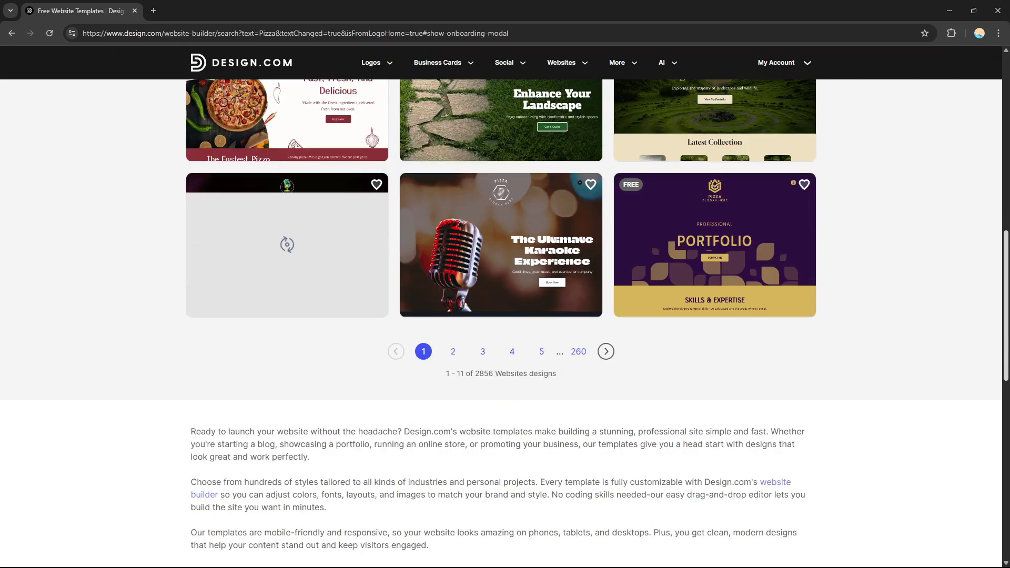
{"action": "scroll", "coordinate": [501, 324], "scroll_direction": "up", "scroll_amount": 10}
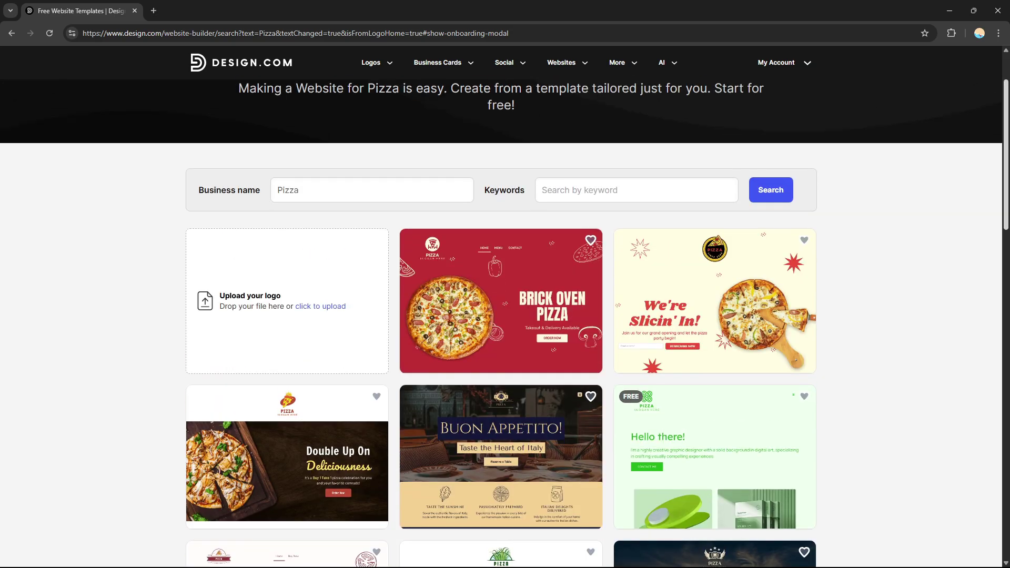
{"action": "scroll", "coordinate": [501, 324], "scroll_direction": "up", "scroll_amount": 2}
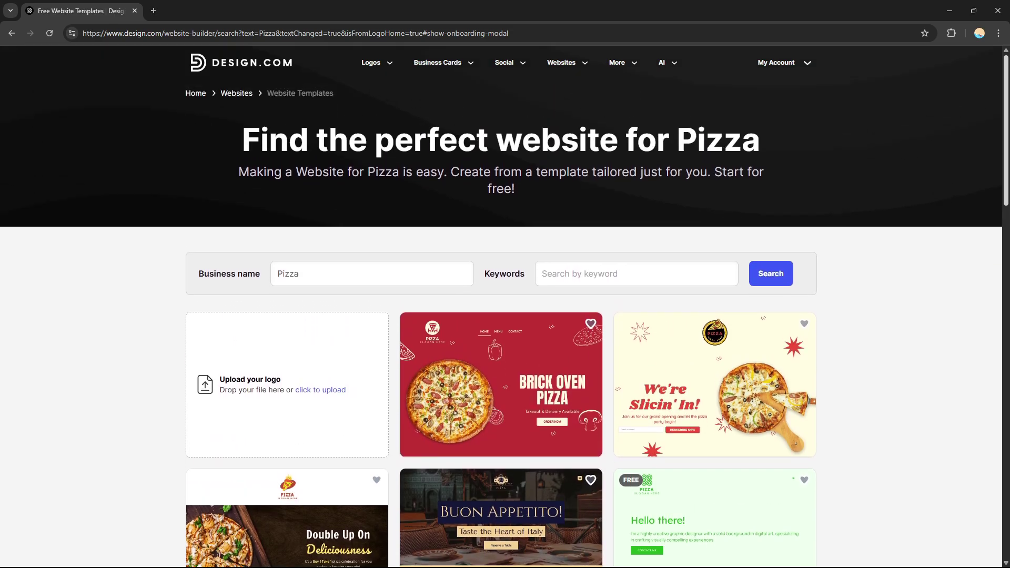
{"action": "scroll", "coordinate": [501, 324], "scroll_direction": "down", "scroll_amount": 12}
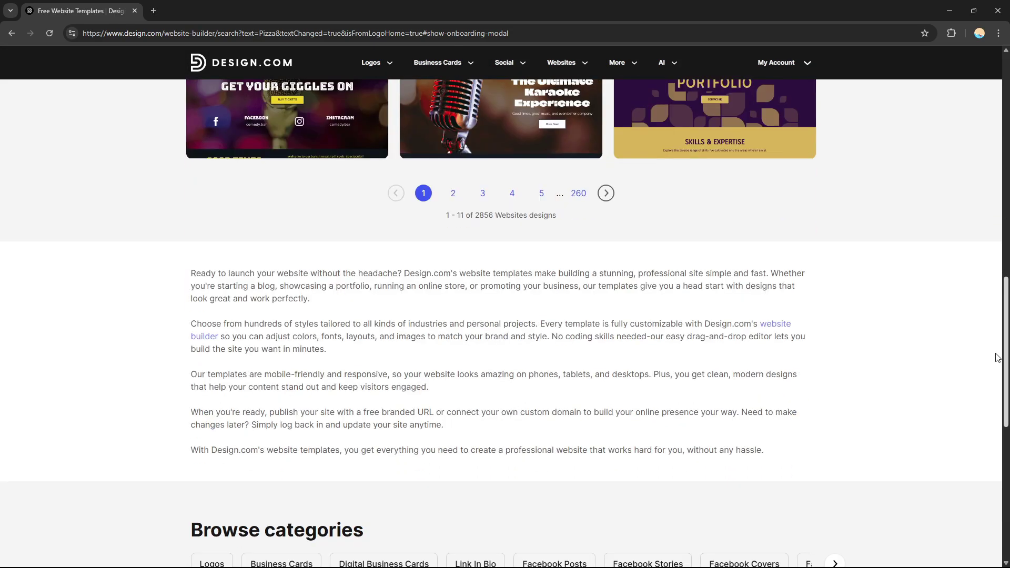
{"action": "scroll", "coordinate": [501, 323], "scroll_direction": "up", "scroll_amount": 6}
{"action": "scroll", "coordinate": [501, 323], "scroll_direction": "up", "scroll_amount": 4}
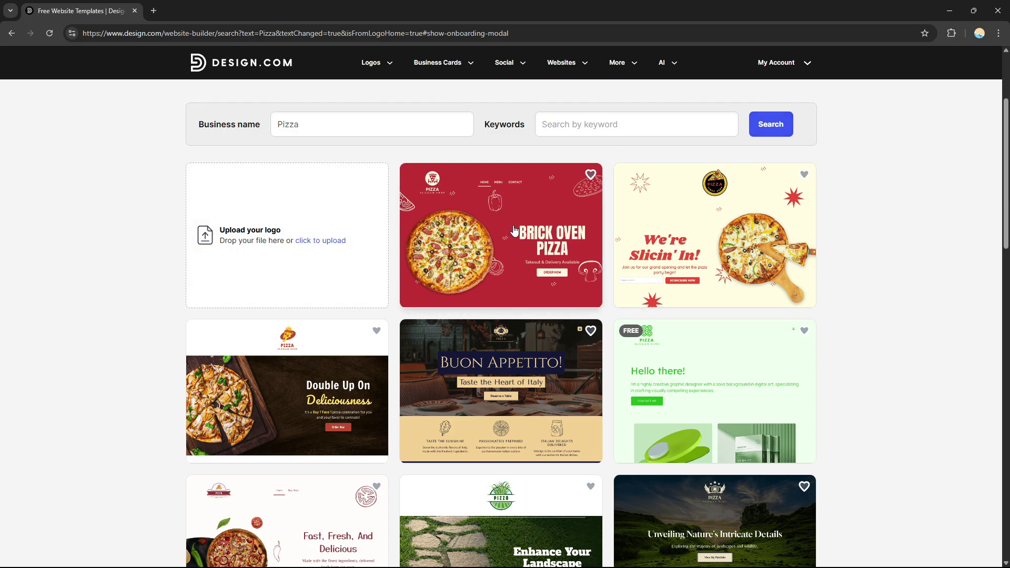
{"action": "scroll", "coordinate": [505, 315], "scroll_direction": "down", "scroll_amount": 15}
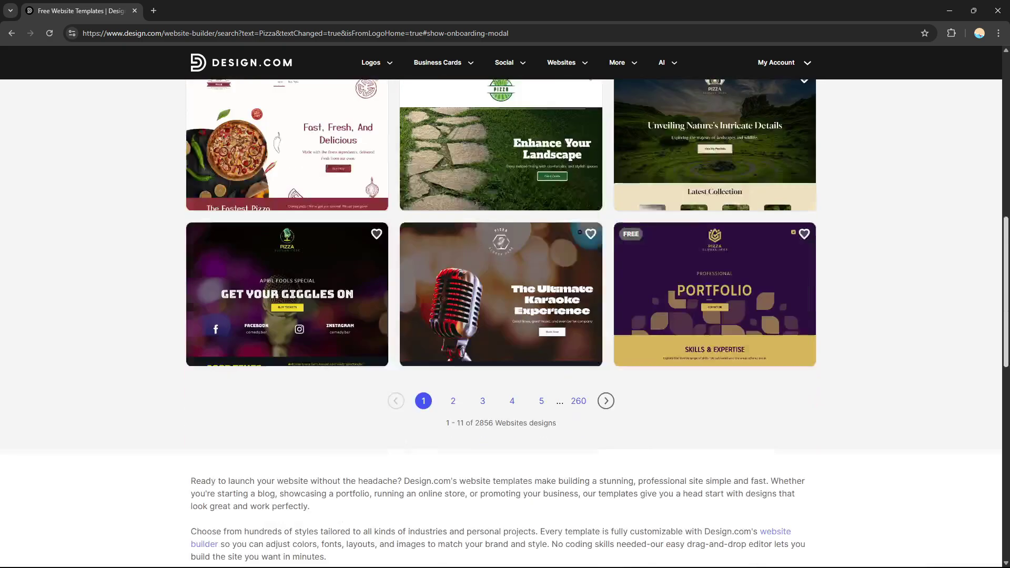
{"action": "scroll", "coordinate": [505, 316], "scroll_direction": "up", "scroll_amount": 8}
{"action": "scroll", "coordinate": [316, 365], "scroll_direction": "up", "scroll_amount": 10}
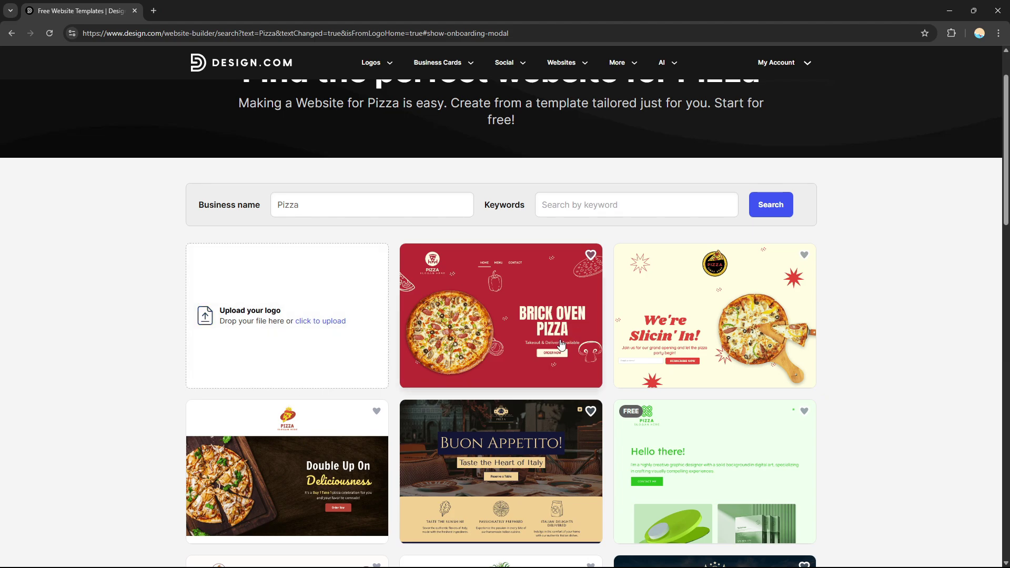
{"action": "scroll", "coordinate": [889, 275], "scroll_direction": "down", "scroll_amount": 6}
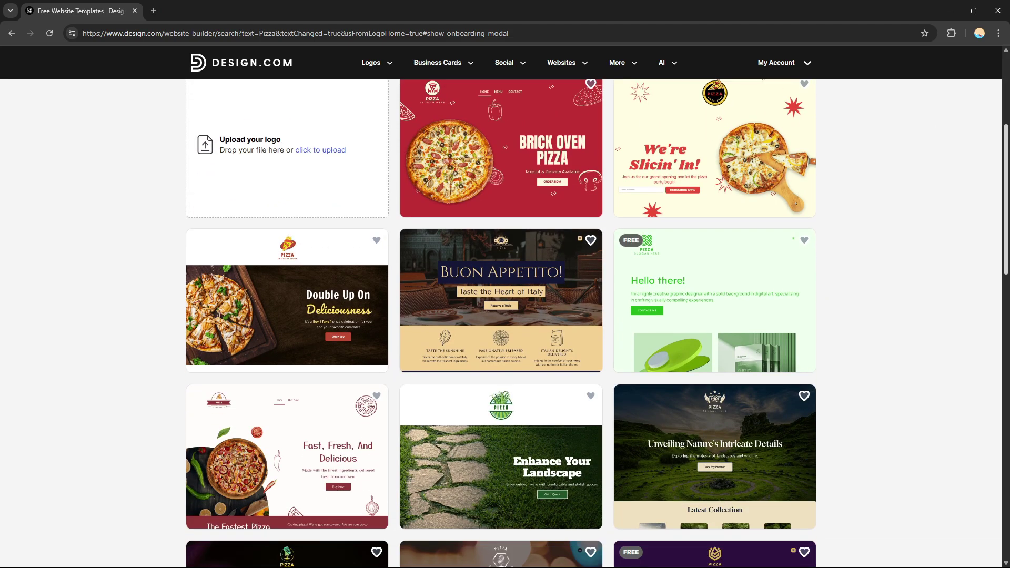
{"action": "scroll", "coordinate": [501, 324], "scroll_direction": "up", "scroll_amount": 4}
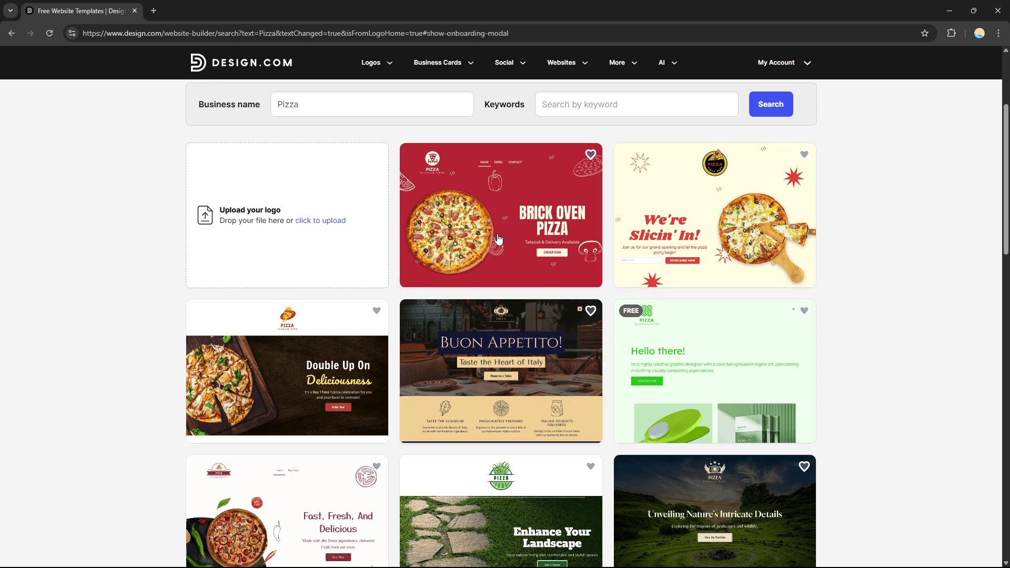
- Open the cream-coloured "We're Slicin' In!" pizza template in the editor and look through the alternative templates
{"action": "left_click", "coordinate": [681, 230]}
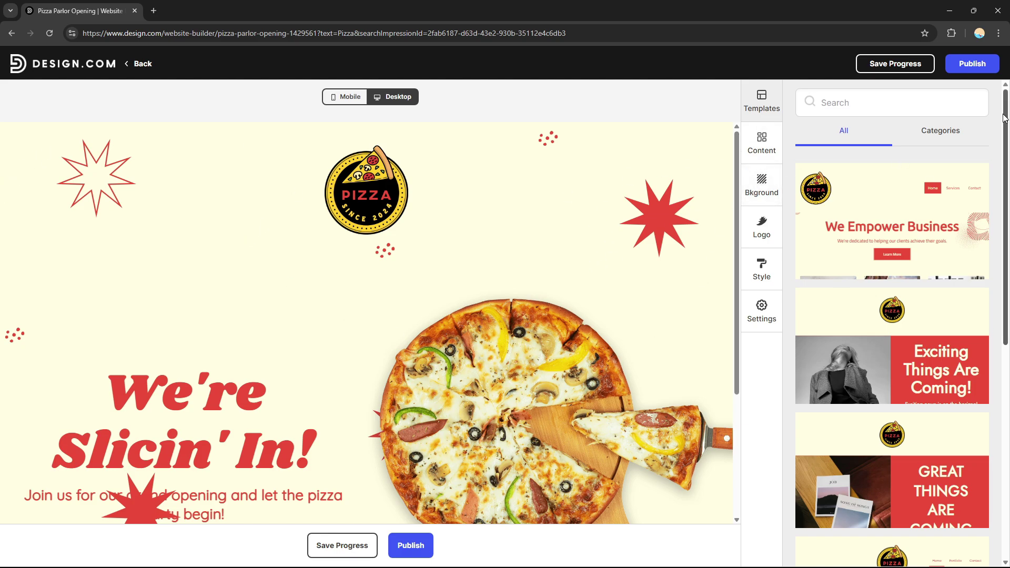
{"action": "scroll", "coordinate": [892, 326], "scroll_direction": "down", "scroll_amount": 1}
{"action": "scroll", "coordinate": [893, 326], "scroll_direction": "down", "scroll_amount": 2}
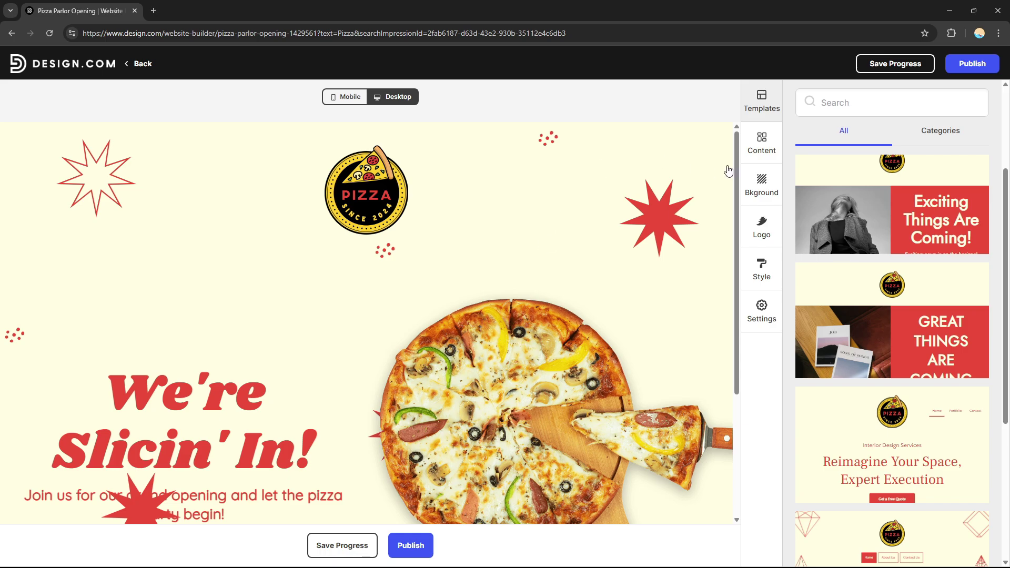
{"action": "scroll", "coordinate": [731, 170], "scroll_direction": "down", "scroll_amount": 1}
{"action": "scroll", "coordinate": [731, 170], "scroll_direction": "down", "scroll_amount": 3}
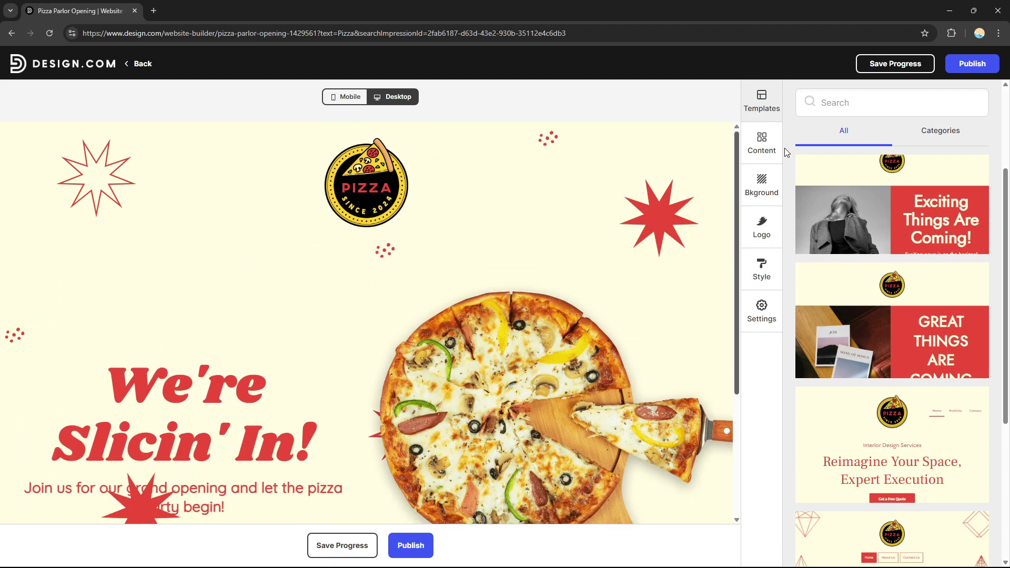
- Examine the content settings of the template's contact form, header and footer sections
{"action": "left_click", "coordinate": [759, 149]}
{"action": "left_click", "coordinate": [579, 295]}
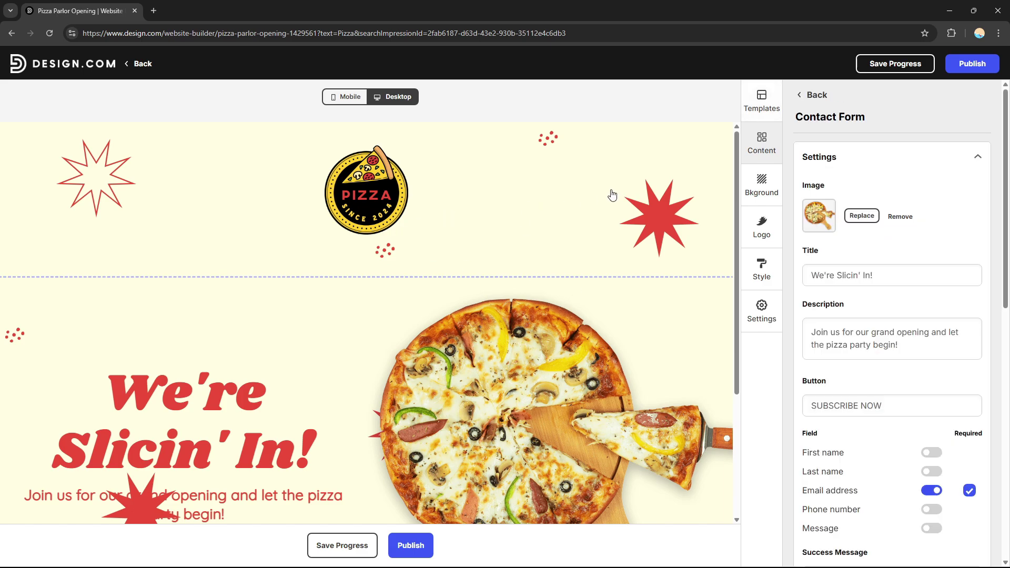
{"action": "left_click", "coordinate": [377, 202]}
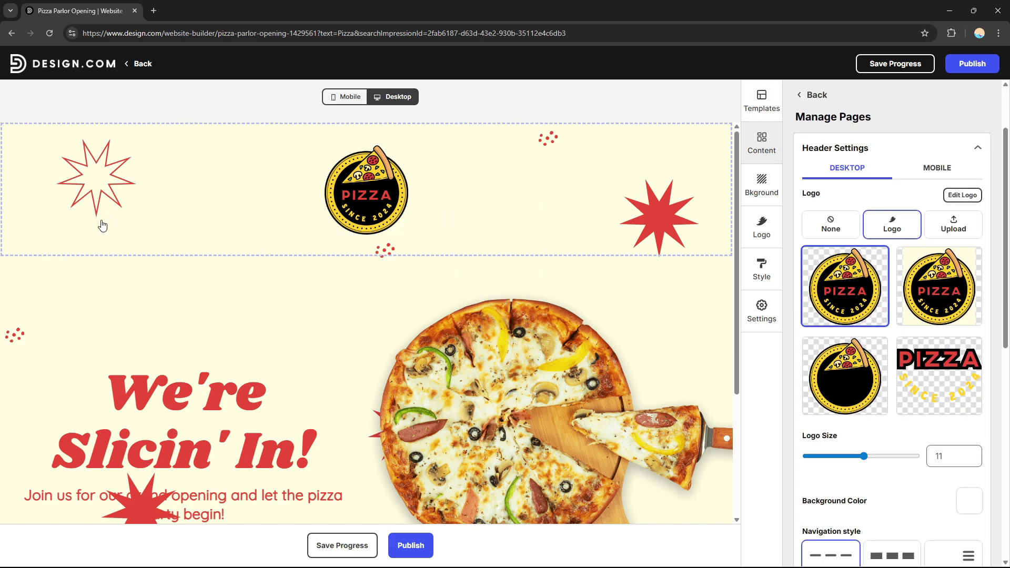
{"action": "left_click", "coordinate": [444, 317]}
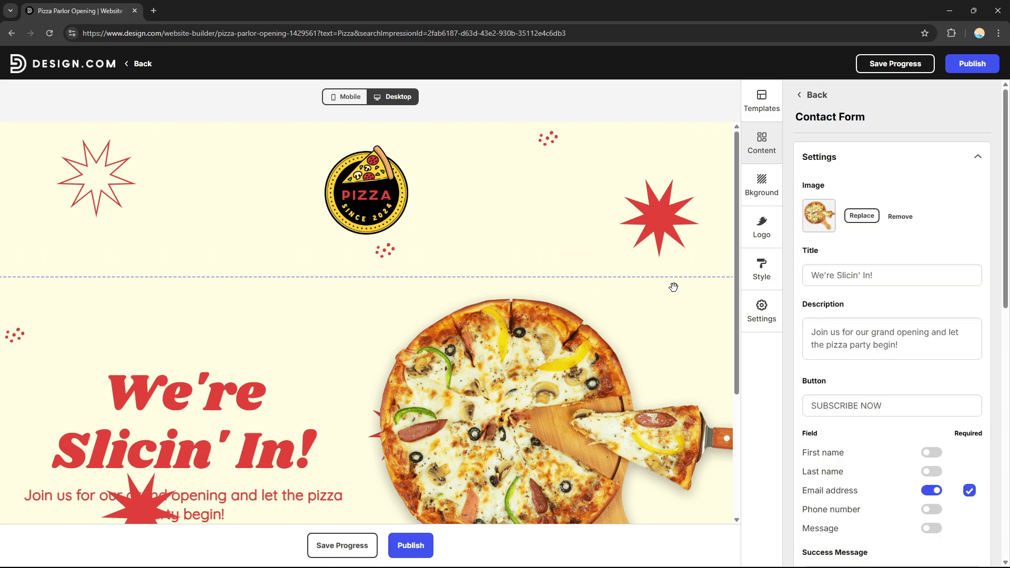
{"action": "left_click_drag", "start_coordinate": [739, 262], "coordinate": [740, 440]}
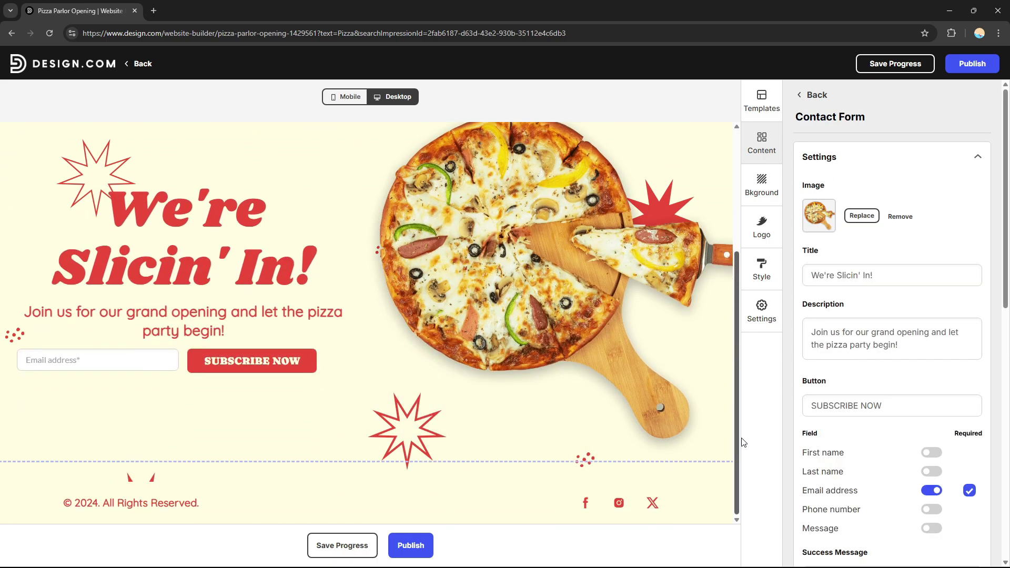
{"action": "left_click", "coordinate": [676, 508]}
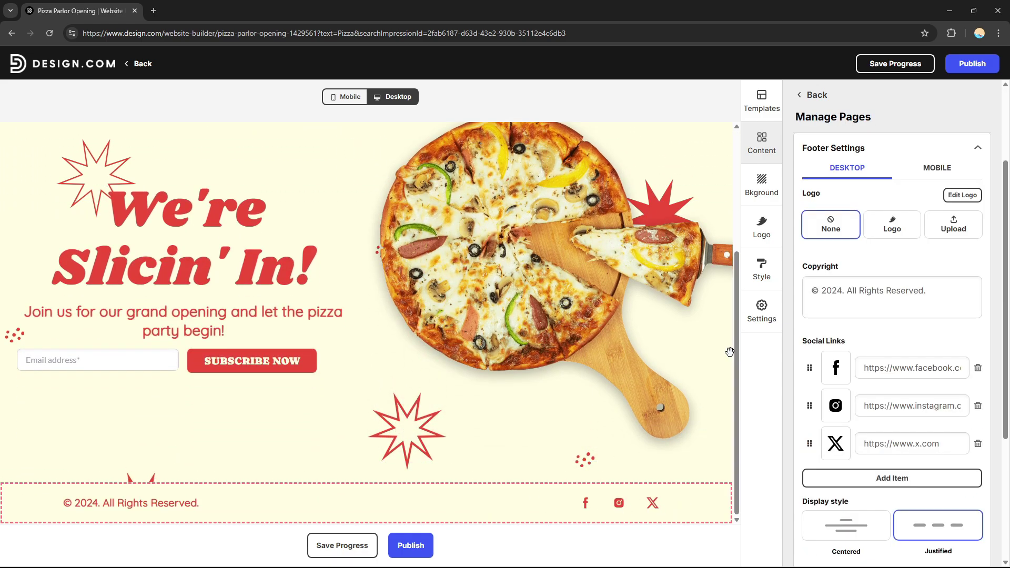
{"action": "left_click_drag", "start_coordinate": [735, 346], "coordinate": [737, 227]}
{"action": "left_click", "coordinate": [491, 191]}
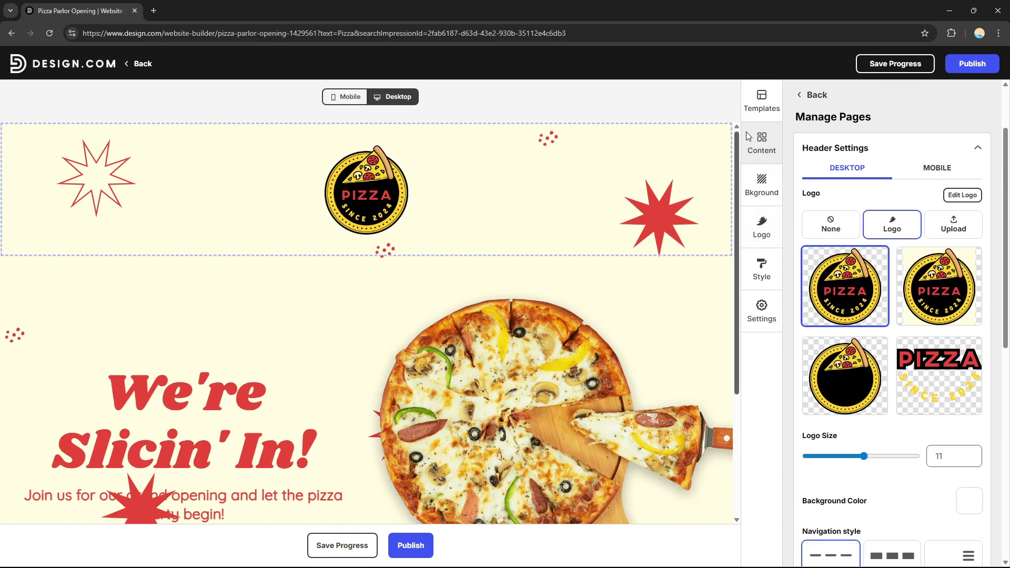
- Examine the editor's template, content, background, style and site settings sections
{"action": "left_click", "coordinate": [761, 105]}
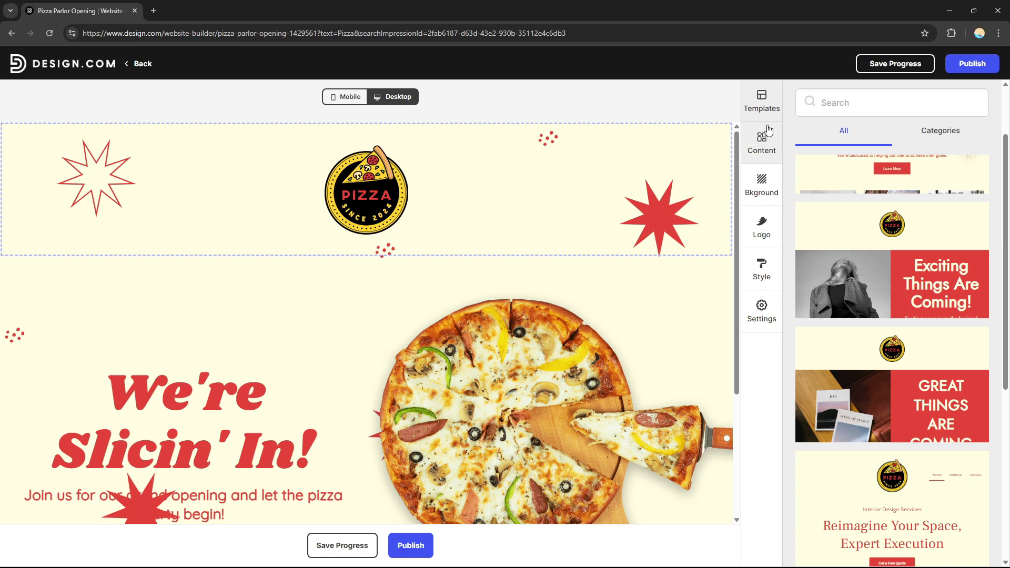
{"action": "left_click", "coordinate": [761, 152]}
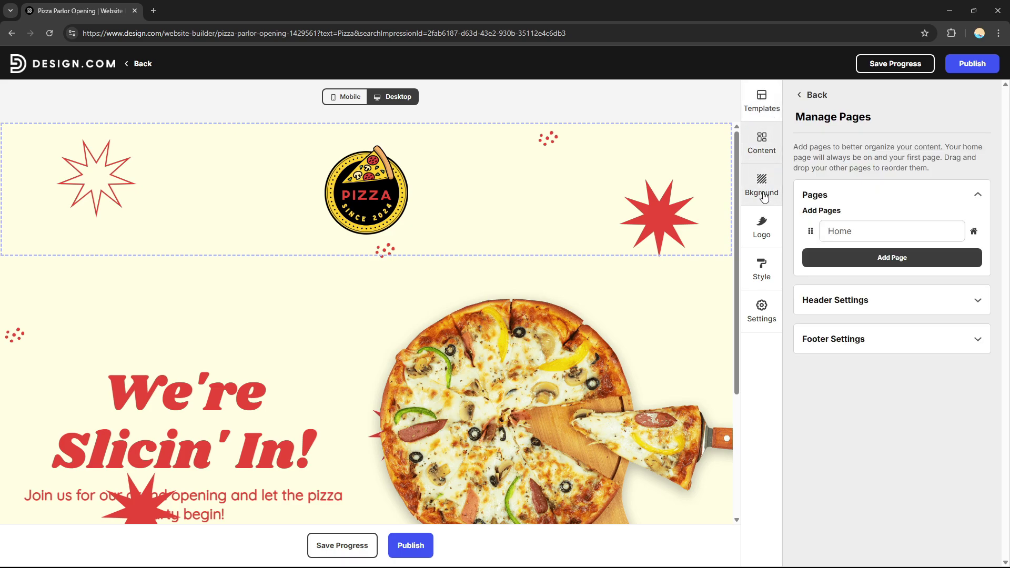
{"action": "left_click", "coordinate": [763, 193]}
{"action": "left_click", "coordinate": [763, 269]}
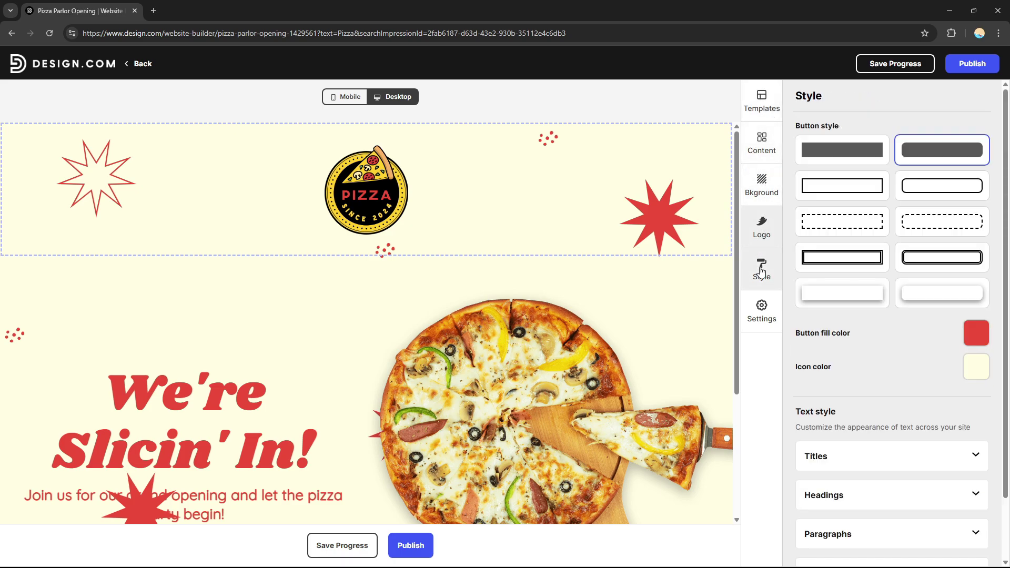
{"action": "left_click", "coordinate": [763, 322]}
{"action": "left_click", "coordinate": [764, 269]}
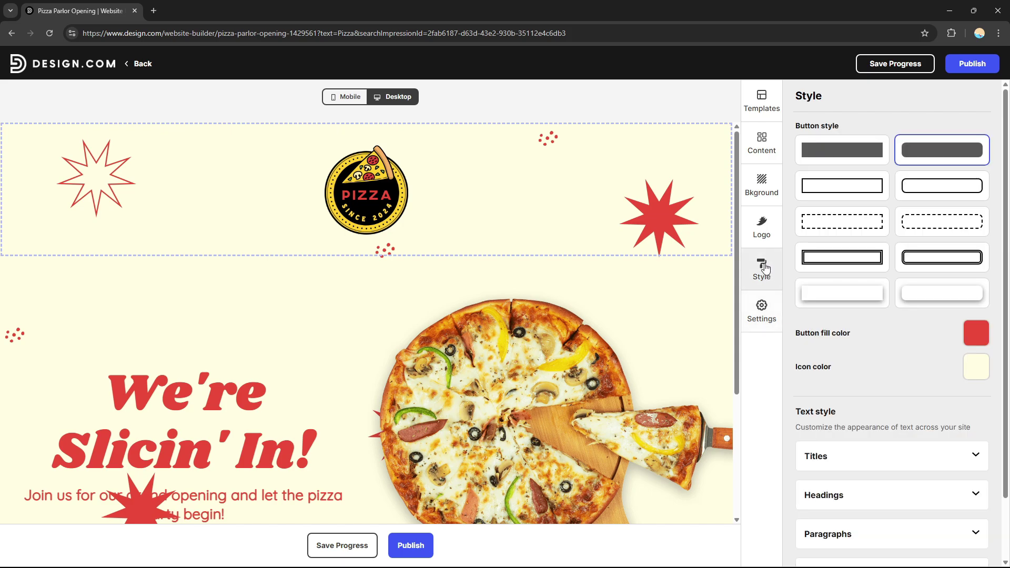
{"action": "left_click", "coordinate": [763, 195]}
{"action": "left_click", "coordinate": [764, 158]}
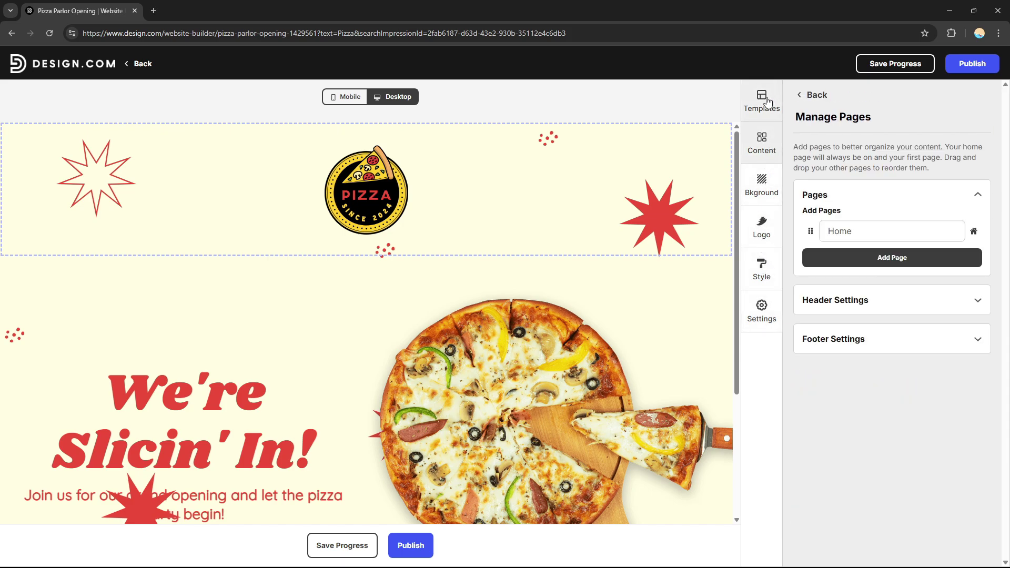
- Load more templates, try "Get Ready for Our Launch" and switch the site to the "We Empower Business" template
{"action": "left_click", "coordinate": [768, 104]}
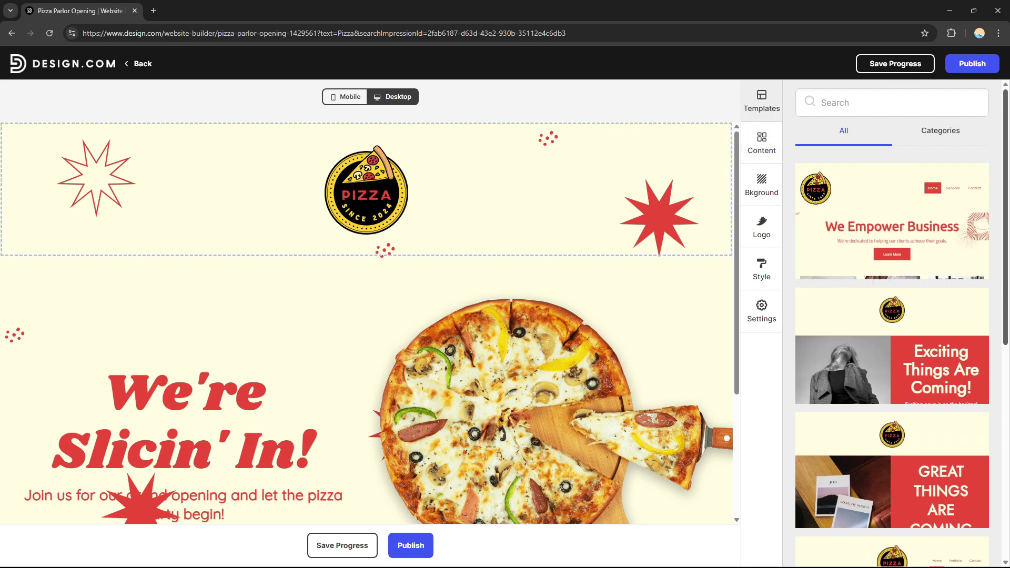
{"action": "left_click_drag", "start_coordinate": [1001, 193], "coordinate": [1001, 431]}
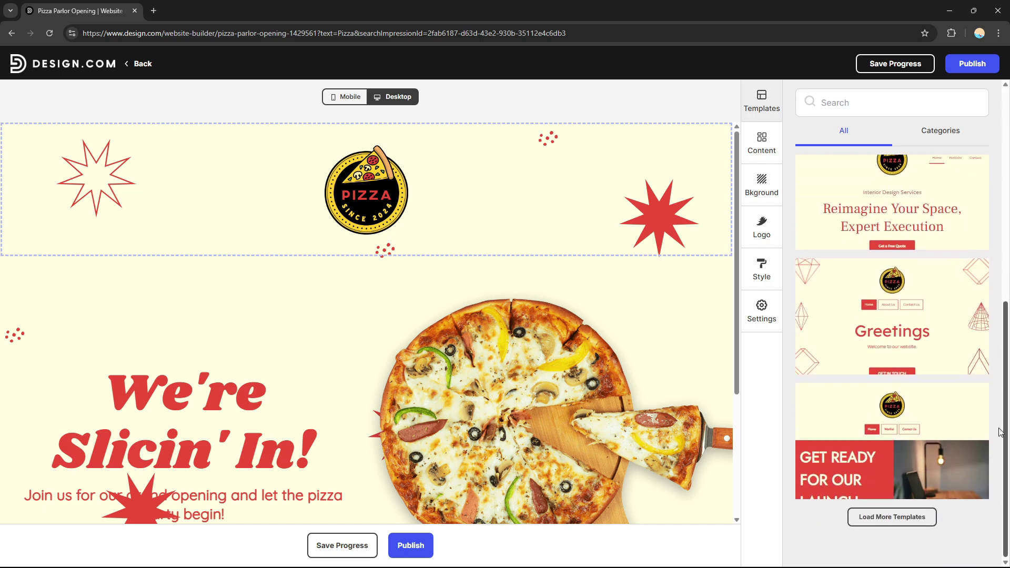
{"action": "left_click", "coordinate": [890, 518]}
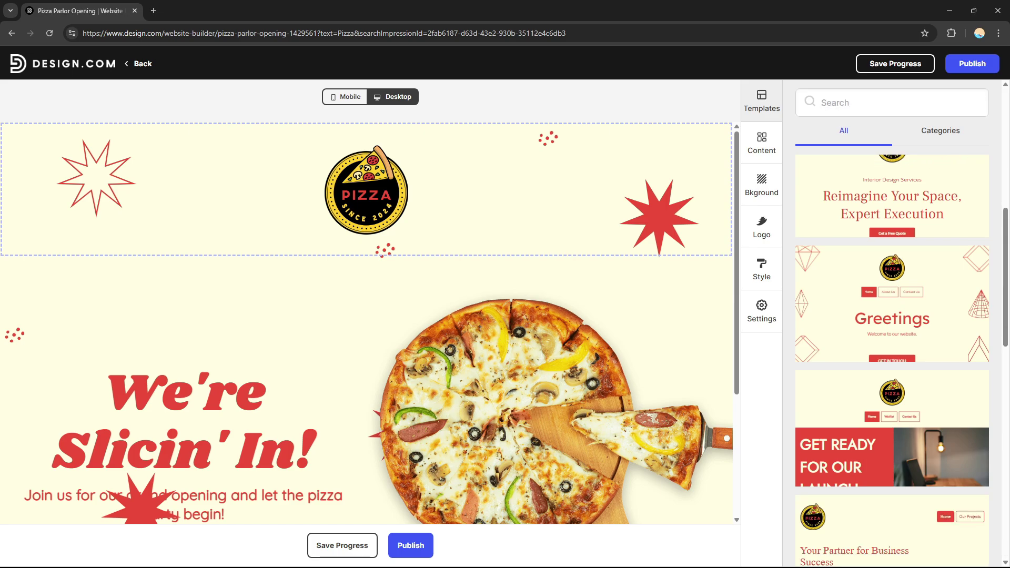
{"action": "scroll", "coordinate": [891, 518], "scroll_direction": "down", "scroll_amount": 3}
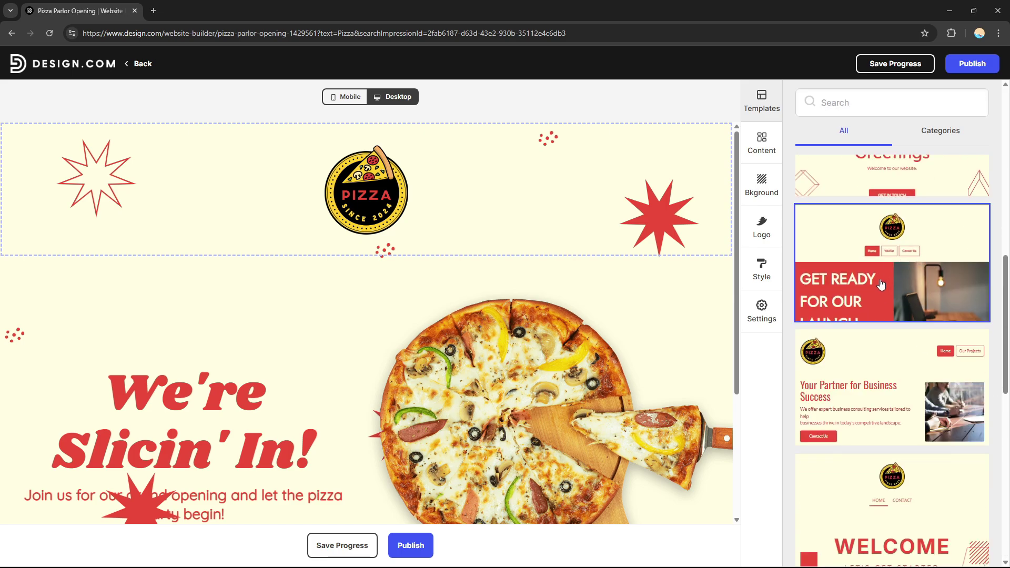
{"action": "left_click", "coordinate": [916, 272]}
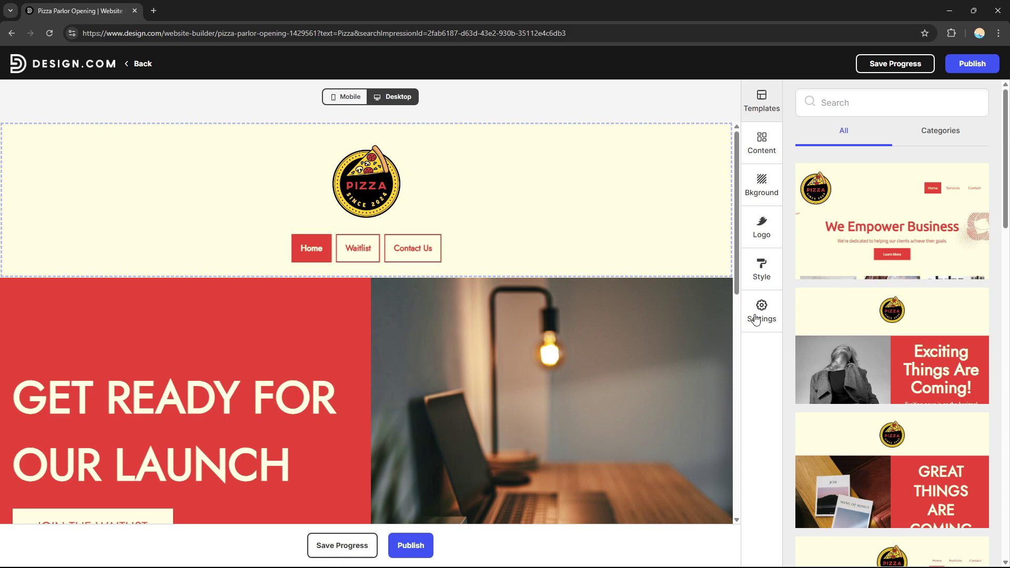
{"action": "left_click", "coordinate": [926, 271]}
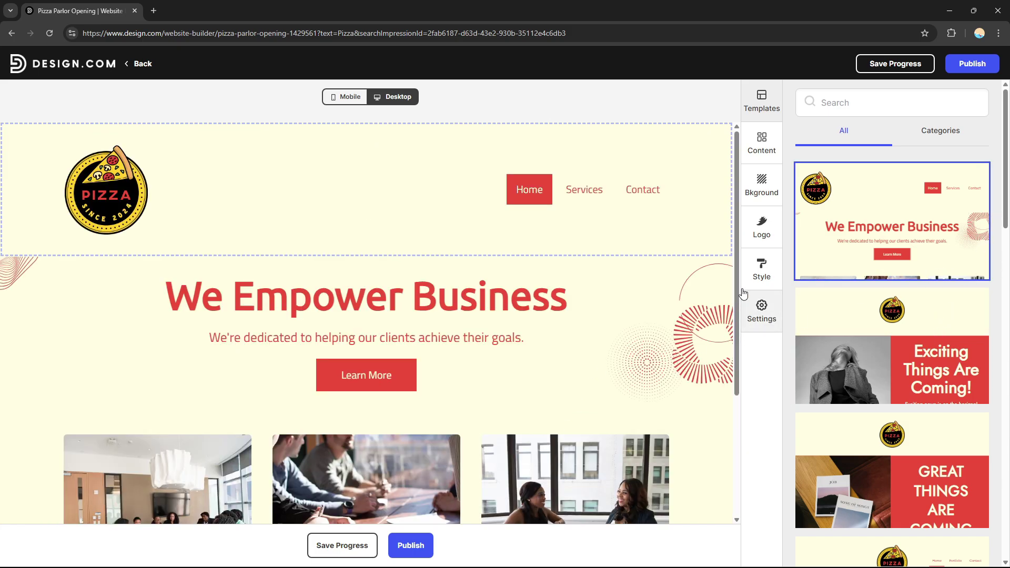
- Review the Home, Services and Contact pages of the "We Empower Business" template
{"action": "scroll", "coordinate": [332, 210], "scroll_direction": "down", "scroll_amount": 2}
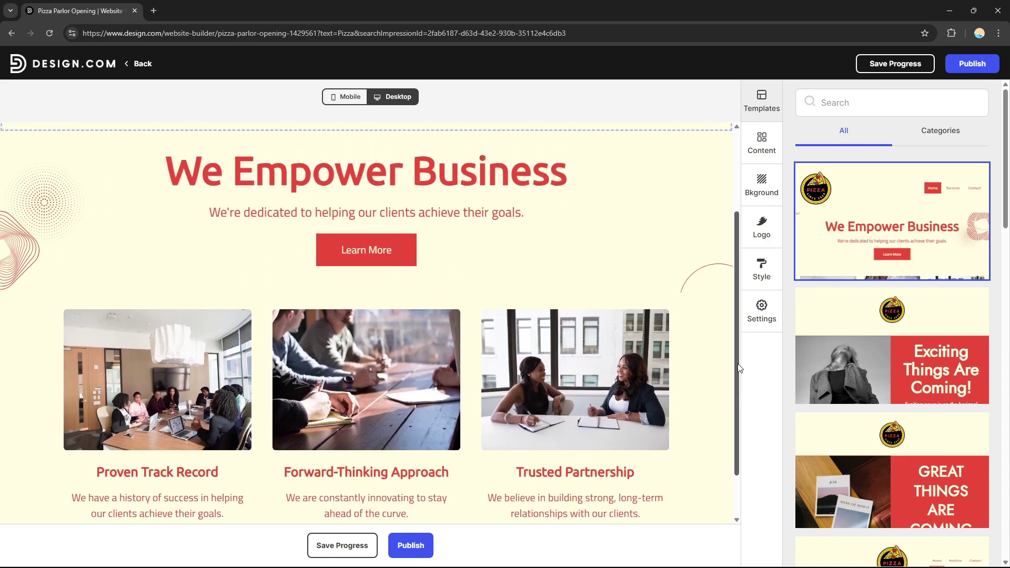
{"action": "scroll", "coordinate": [332, 169], "scroll_direction": "up", "scroll_amount": 3}
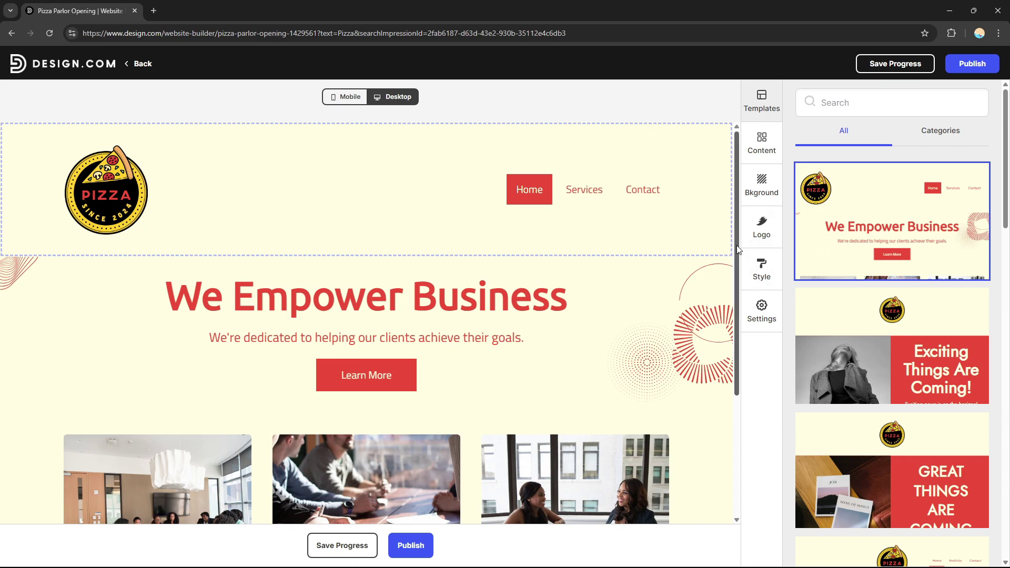
{"action": "mouse_move", "coordinate": [739, 249]}
{"action": "left_mouse_down"}
{"action": "mouse_move", "coordinate": [727, 423]}
{"action": "mouse_move", "coordinate": [732, 207]}
{"action": "mouse_move", "coordinate": [735, 236]}
{"action": "left_mouse_up"}
{"action": "left_click", "coordinate": [582, 197]}
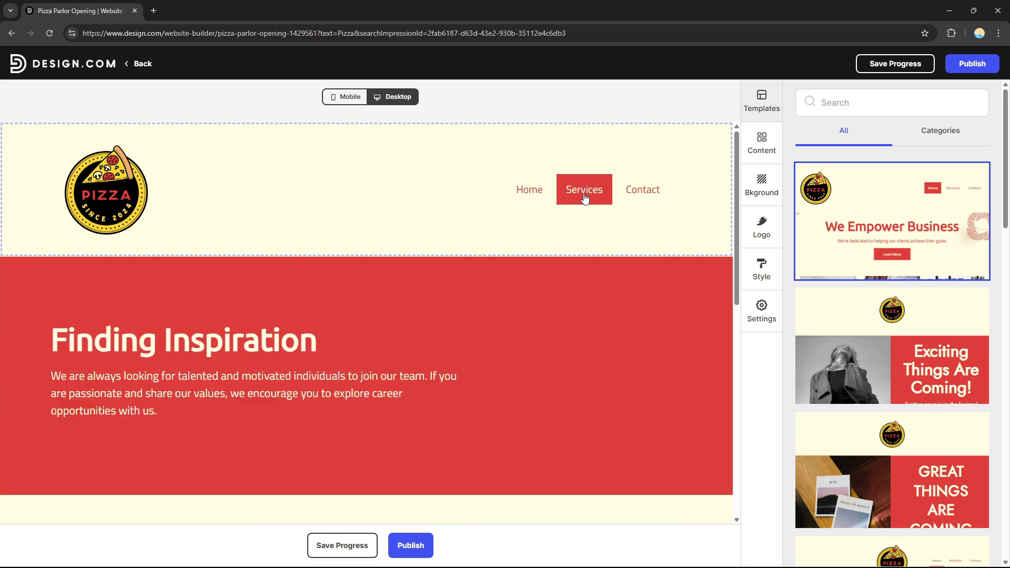
{"action": "left_click", "coordinate": [648, 192]}
{"action": "left_click", "coordinate": [531, 199]}
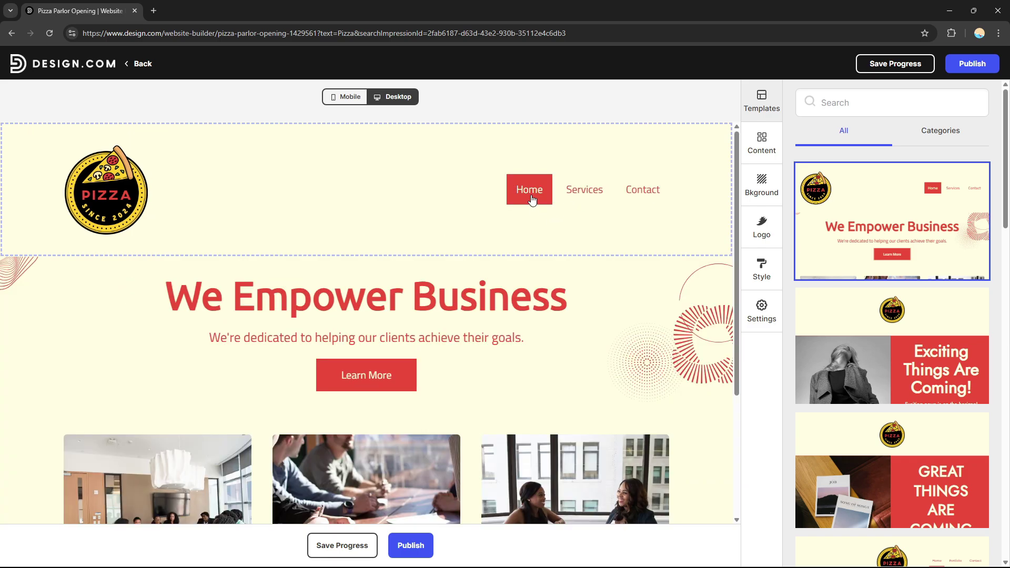
{"action": "left_click", "coordinate": [581, 194]}
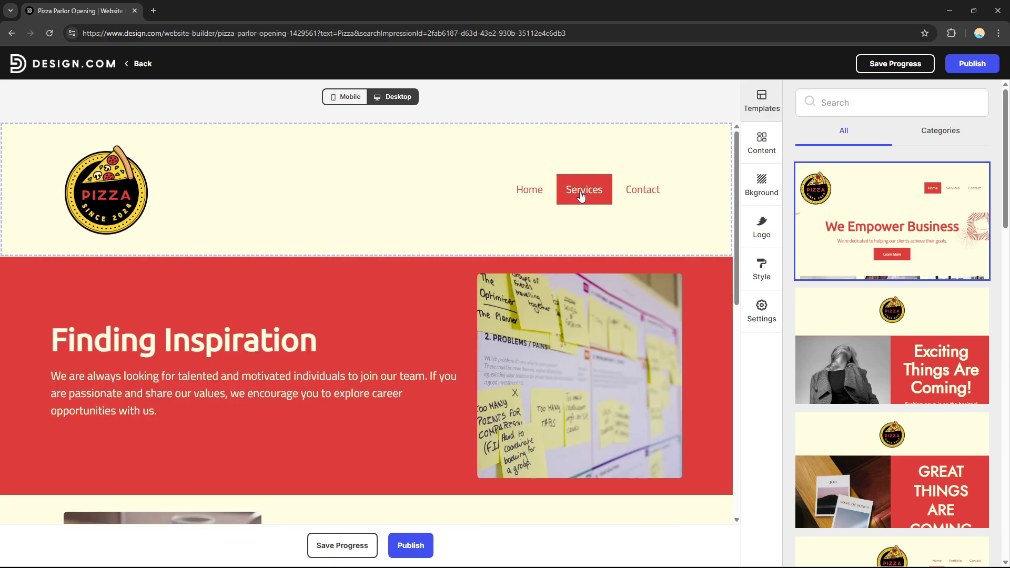
{"action": "left_click", "coordinate": [647, 187]}
{"action": "left_click", "coordinate": [535, 190]}
- Open the "Finding Inspiration" banner on the Services page for editing and review its settings
{"action": "left_click", "coordinate": [577, 195]}
{"action": "left_click", "coordinate": [224, 347]}
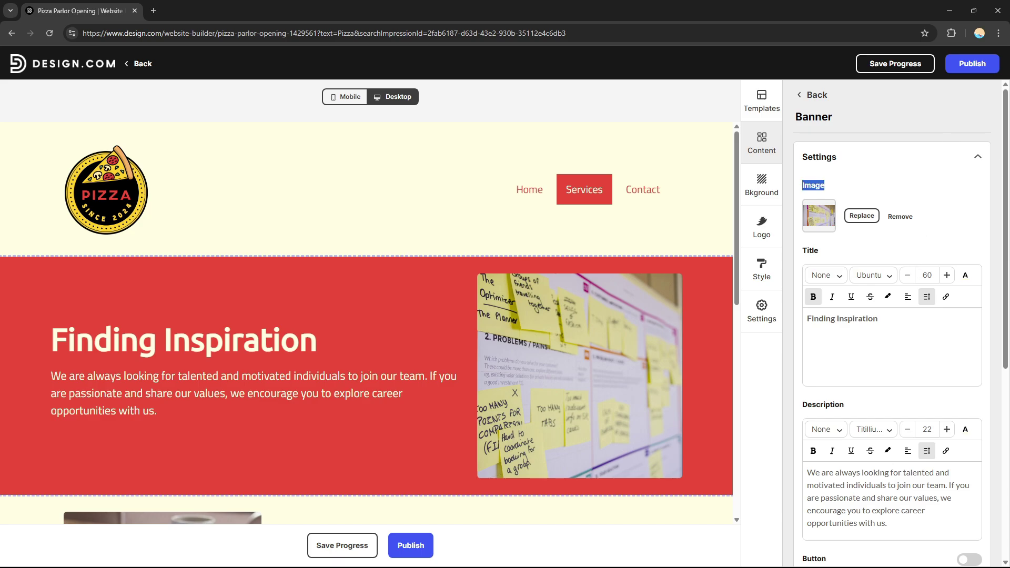
{"action": "scroll", "coordinate": [892, 326], "scroll_direction": "down", "scroll_amount": 5}
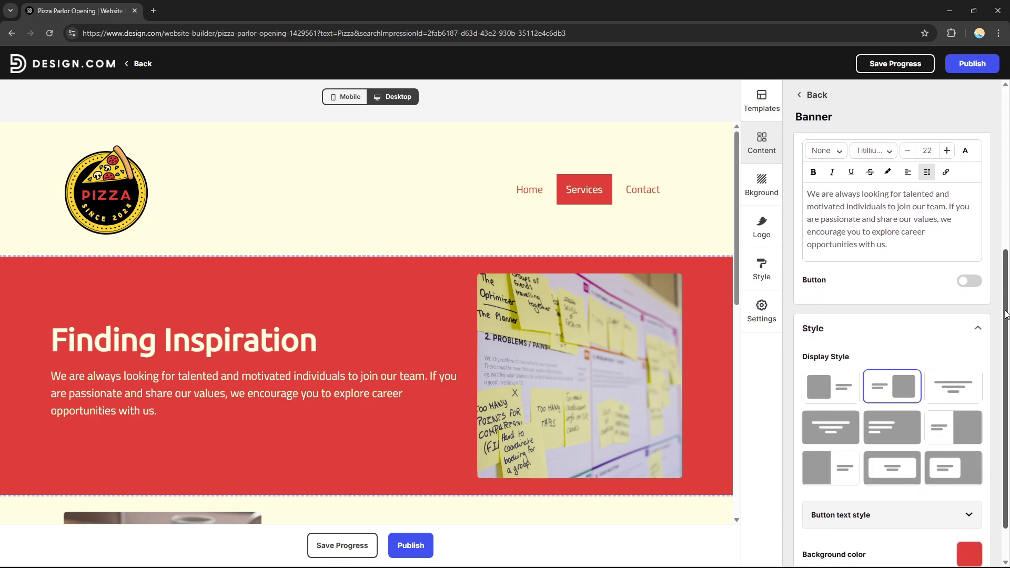
{"action": "scroll", "coordinate": [892, 326], "scroll_direction": "up", "scroll_amount": 5}
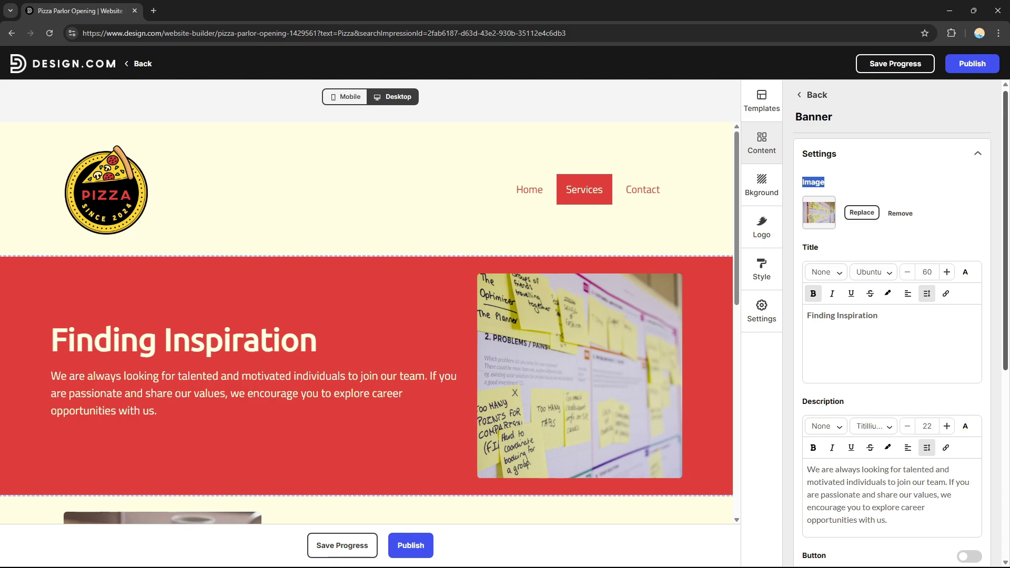
{"action": "scroll", "coordinate": [831, 205], "scroll_direction": "down", "scroll_amount": 1}
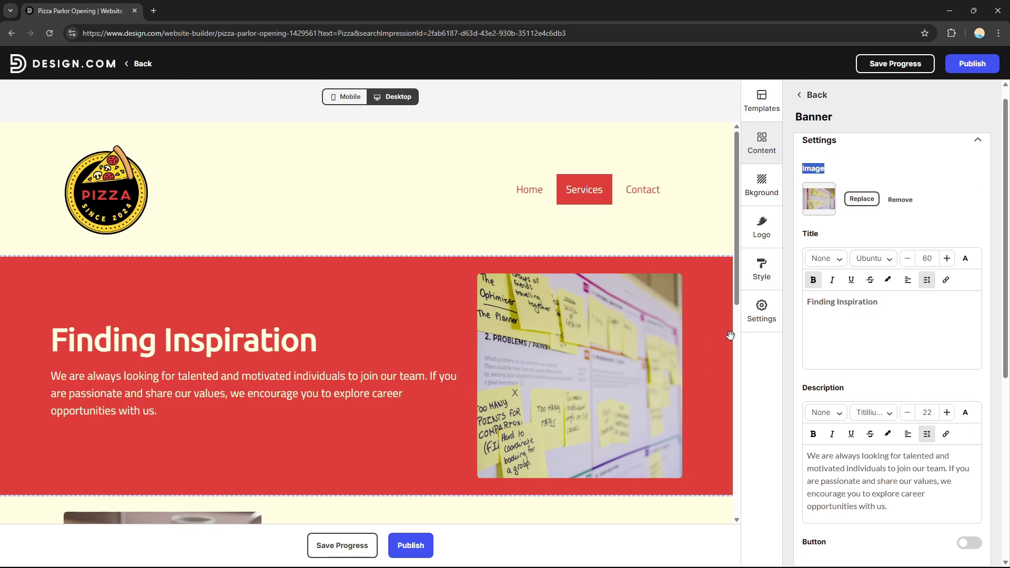
- Upload the picture of the doodle-print pajamas with markers and use it as the Services banner's image
{"action": "left_click", "coordinate": [855, 219]}
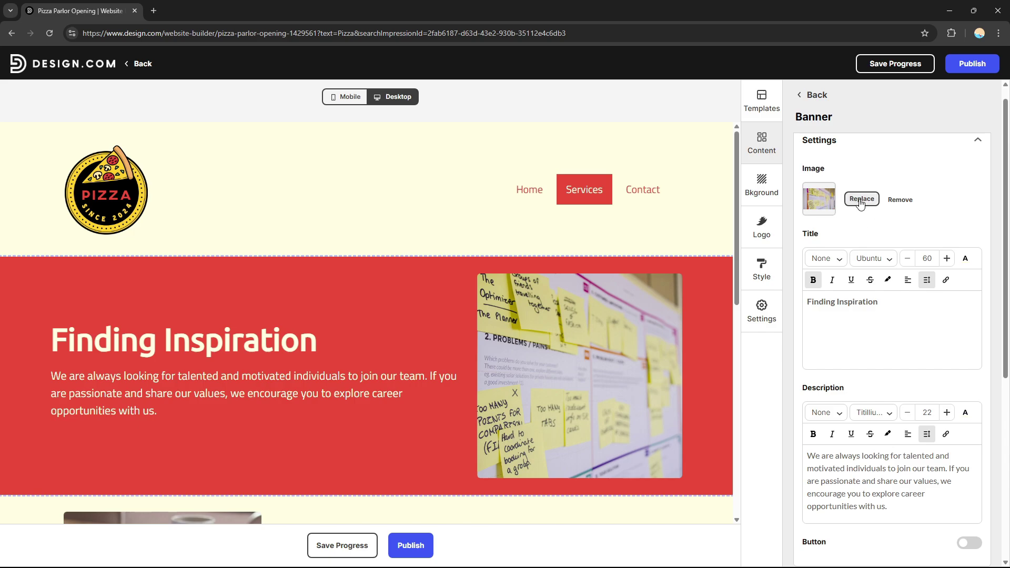
{"action": "left_click", "coordinate": [858, 201]}
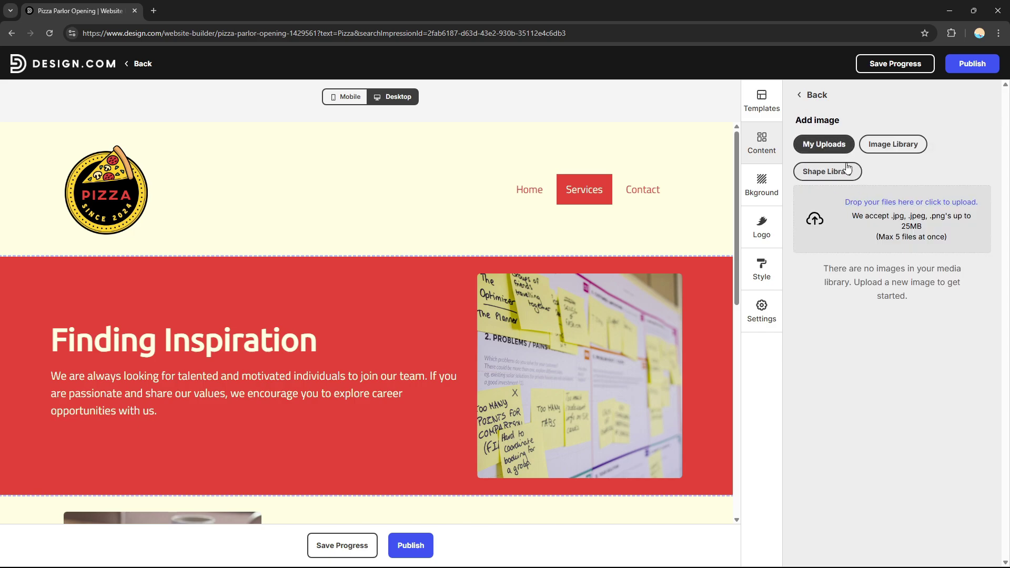
{"action": "left_click", "coordinate": [869, 202]}
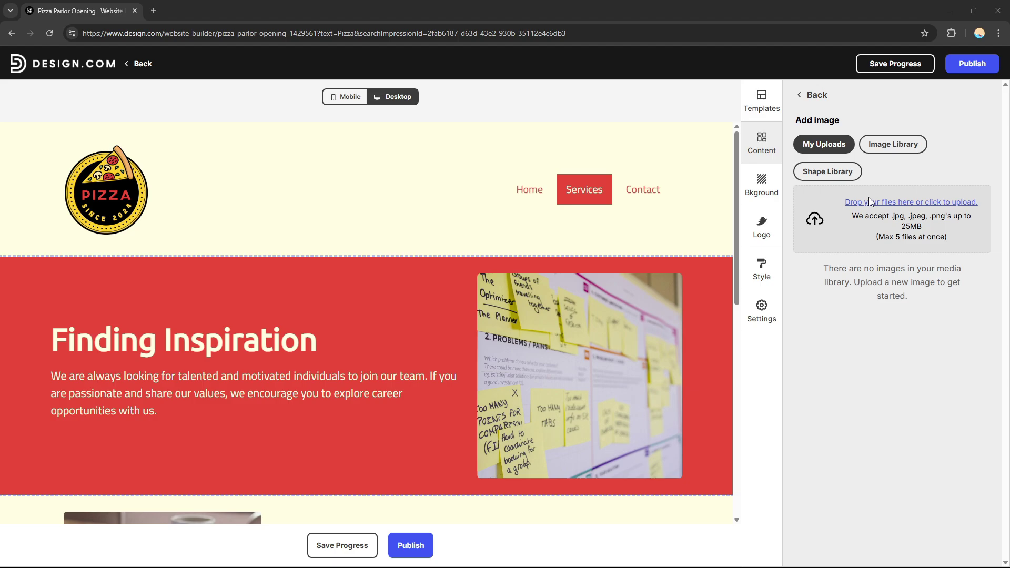
{"action": "key", "text": "Escape"}
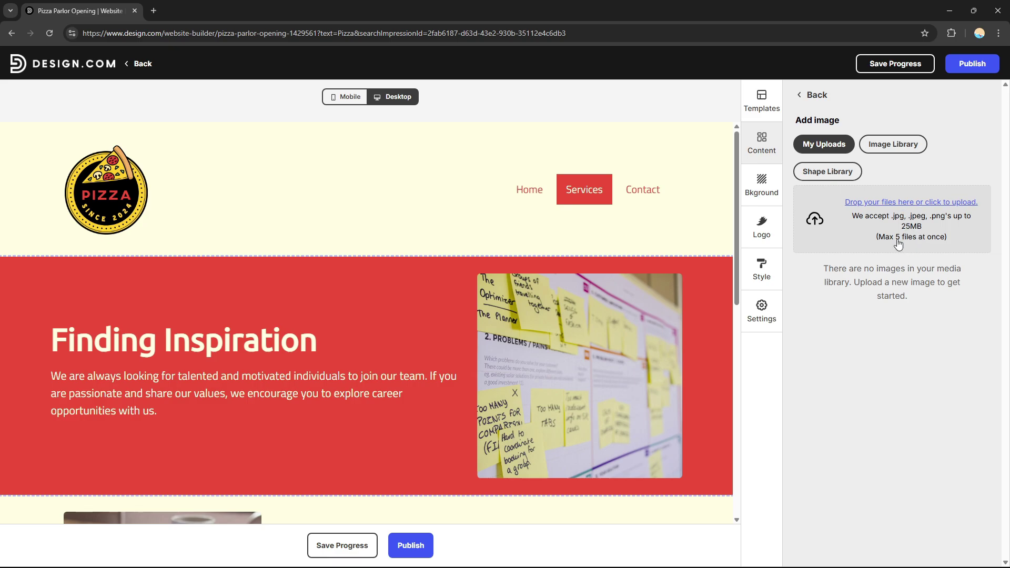
{"action": "left_click", "coordinate": [899, 207]}
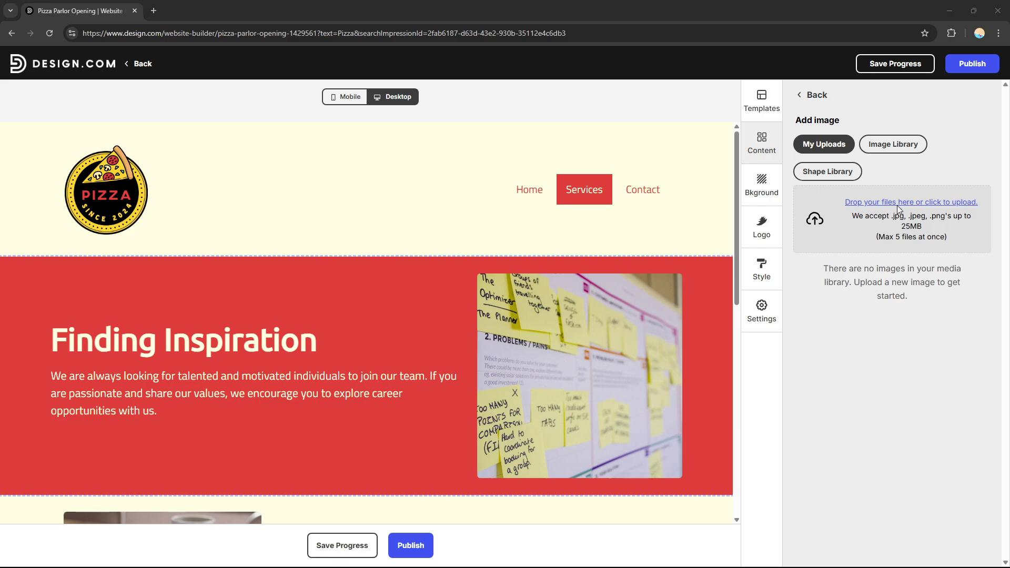
{"action": "left_click", "coordinate": [758, 344]}
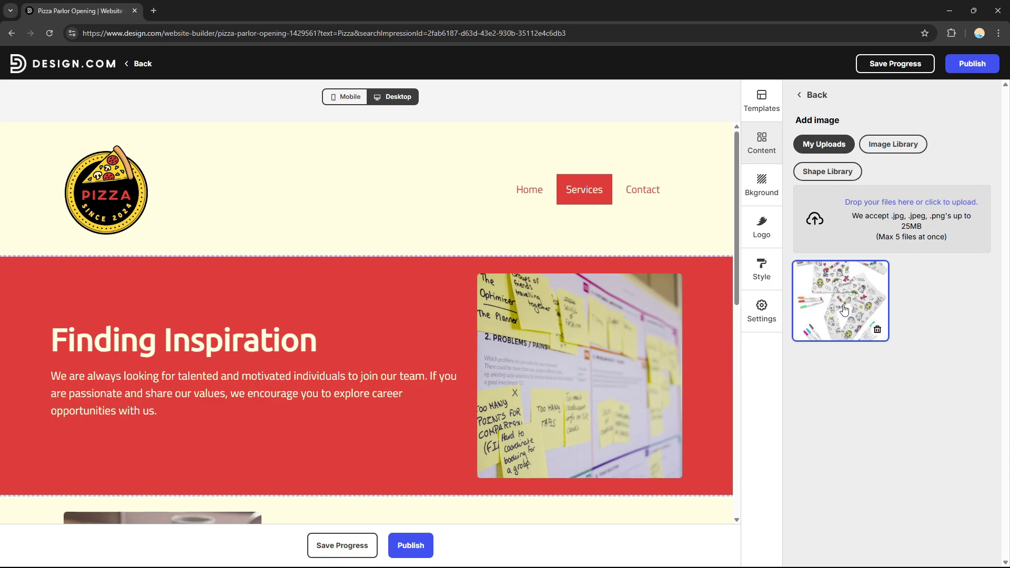
{"action": "left_click", "coordinate": [864, 271]}
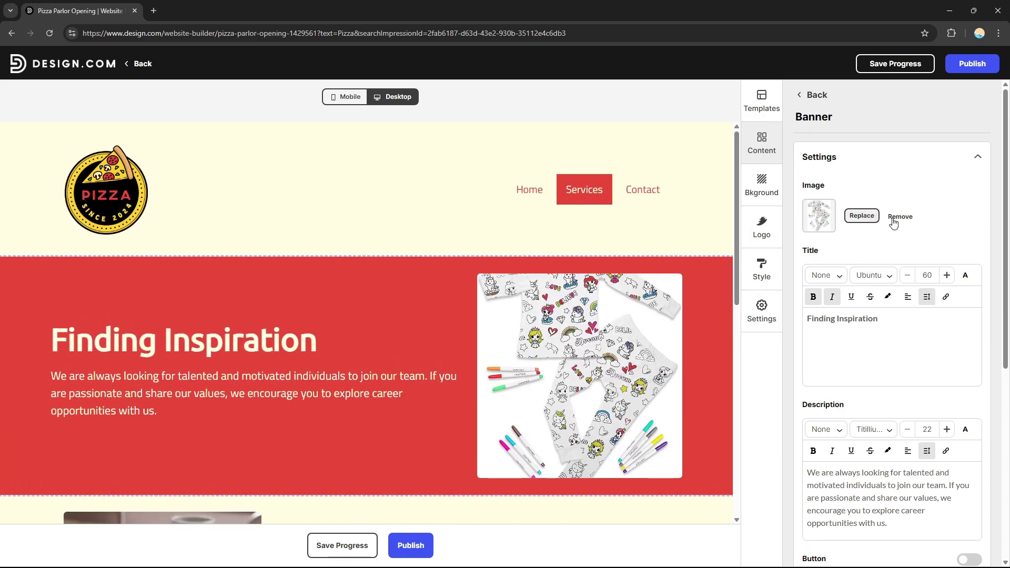
- Examine the text style, font and size options for the Services banner's title
{"action": "left_click", "coordinate": [879, 321]}
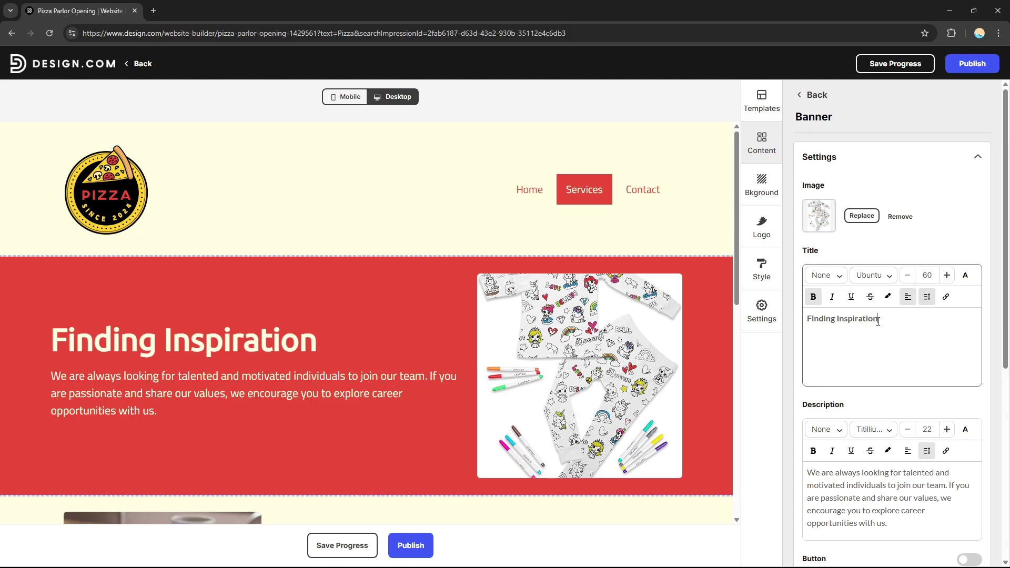
{"action": "left_click_drag", "start_coordinate": [901, 321], "coordinate": [788, 321]}
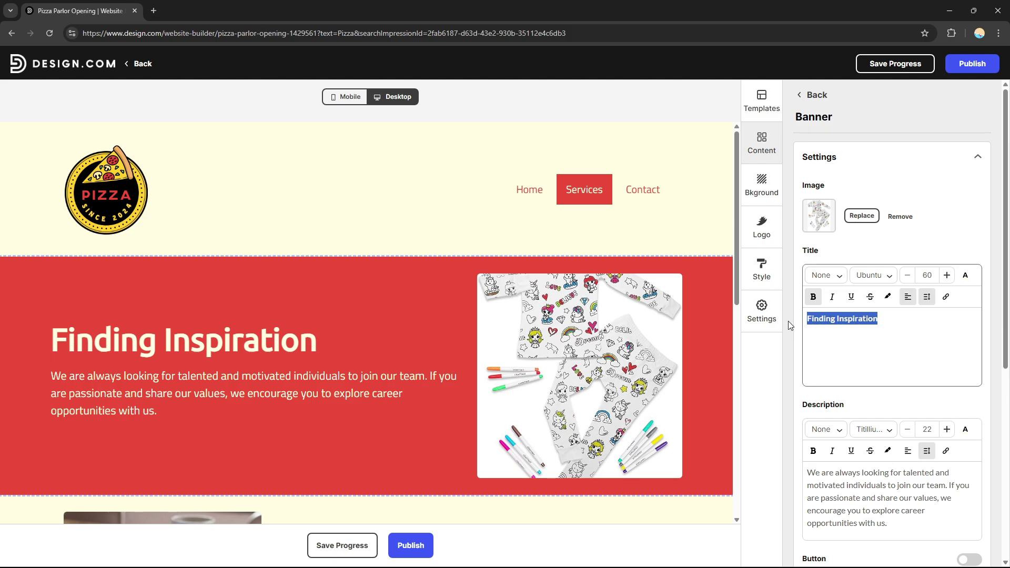
{"action": "left_click", "coordinate": [834, 318]}
{"action": "left_click", "coordinate": [837, 275]}
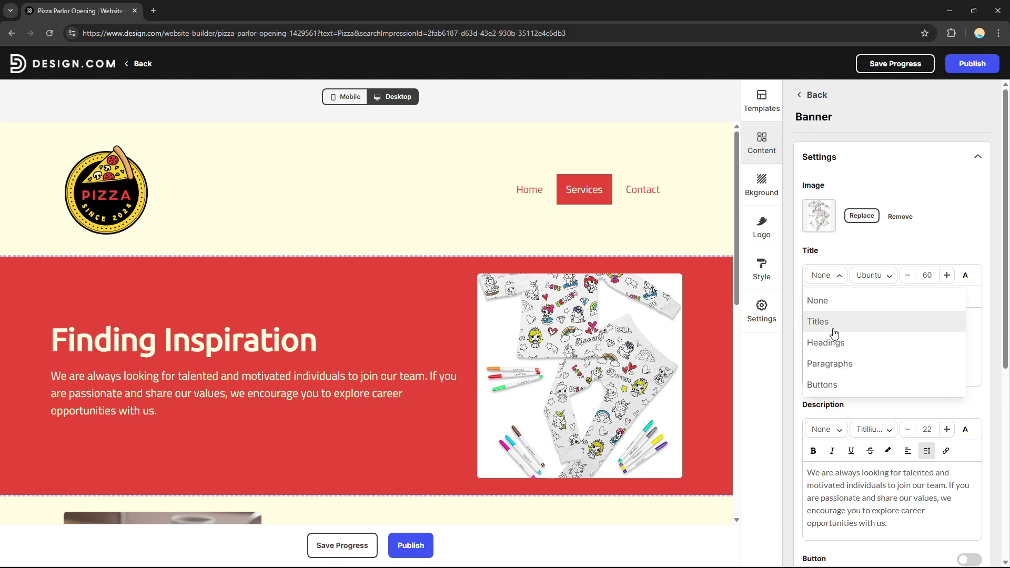
{"action": "left_click", "coordinate": [873, 276]}
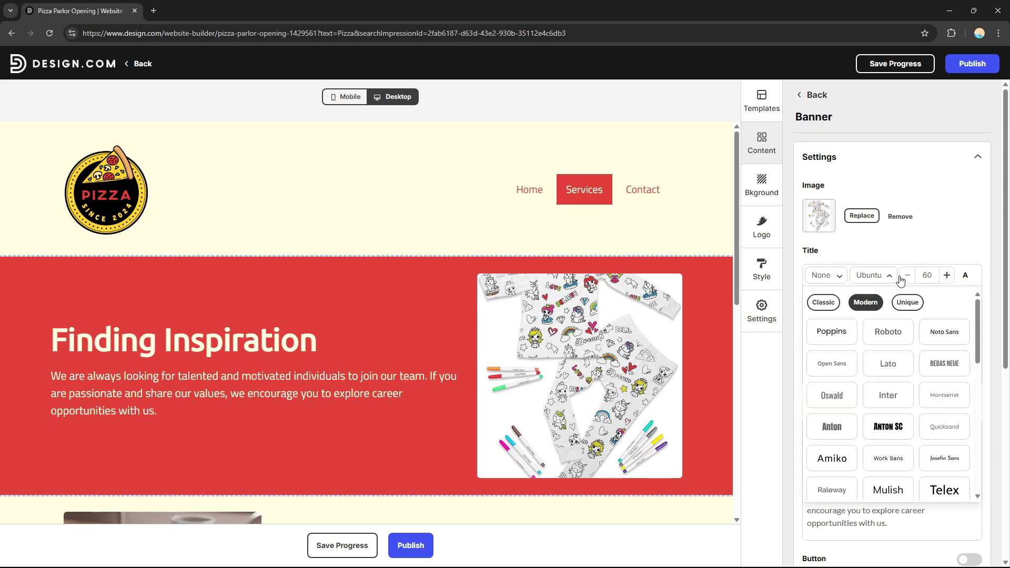
{"action": "left_click", "coordinate": [931, 275]}
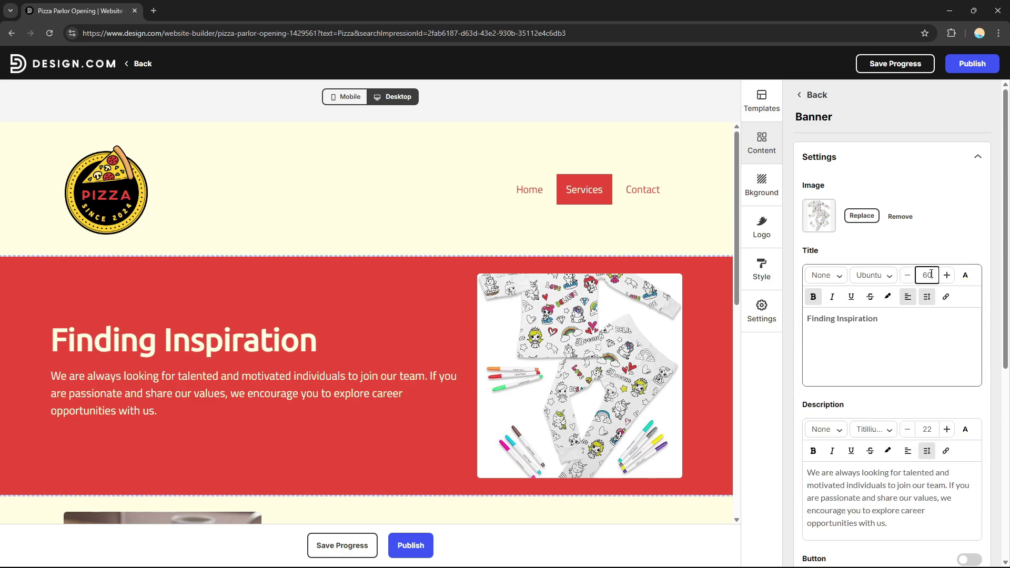
{"action": "left_click", "coordinate": [826, 283]}
{"action": "left_click", "coordinate": [828, 284]}
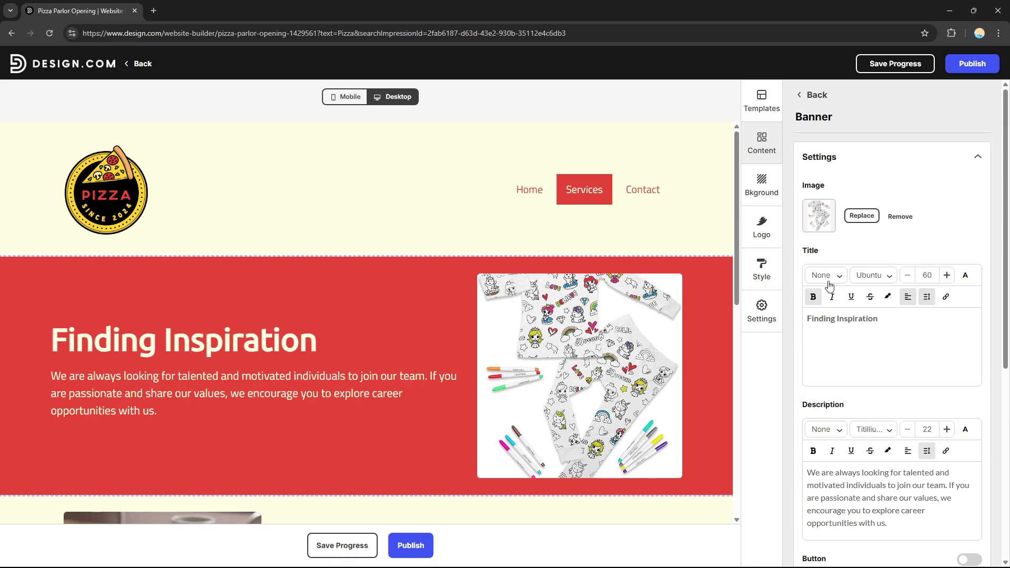
- Replace the Services banner's title with "Pizza"
{"action": "triple_click", "coordinate": [871, 318]}
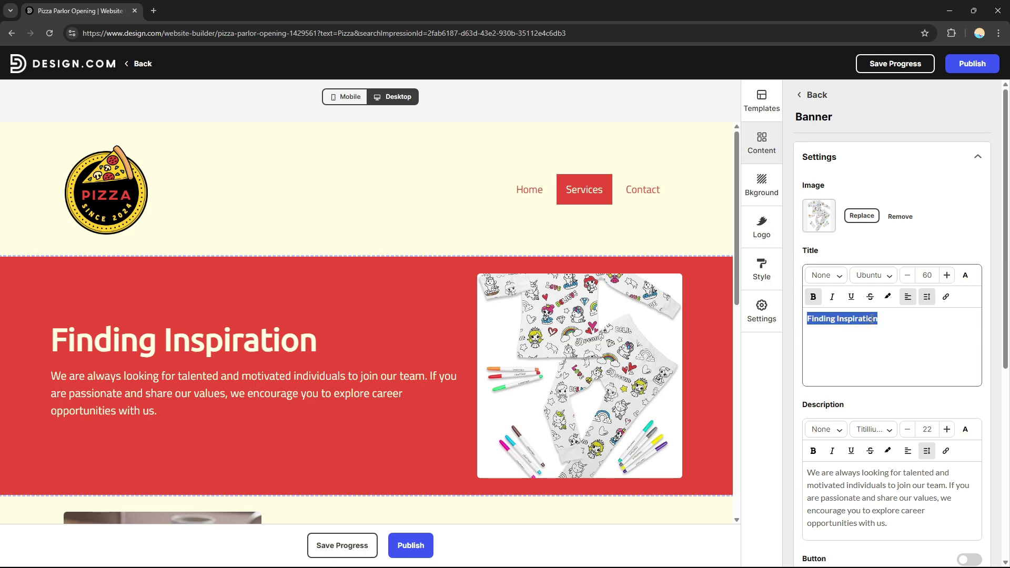
{"action": "type", "text": "Pizza"}
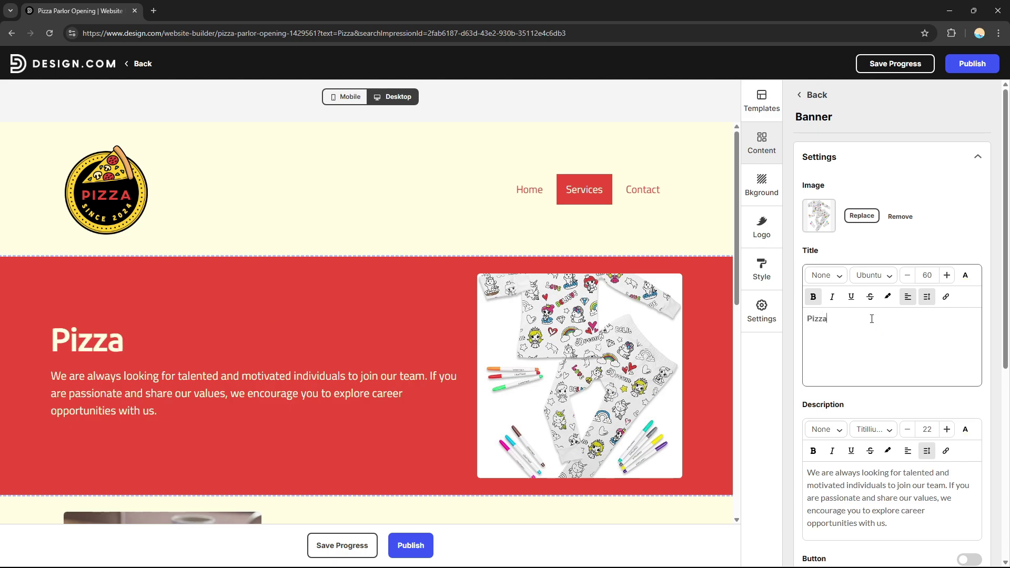
- Extend the Services banner's title to "Pizza Clothings" and go to its description text
{"action": "type", "text": " cL"}
{"action": "key", "text": "BackSpace"}
{"action": "key", "text": "BackSpace"}
{"action": "key", "text": "BackSpace"}
{"action": "type", "text": "Clothin"}
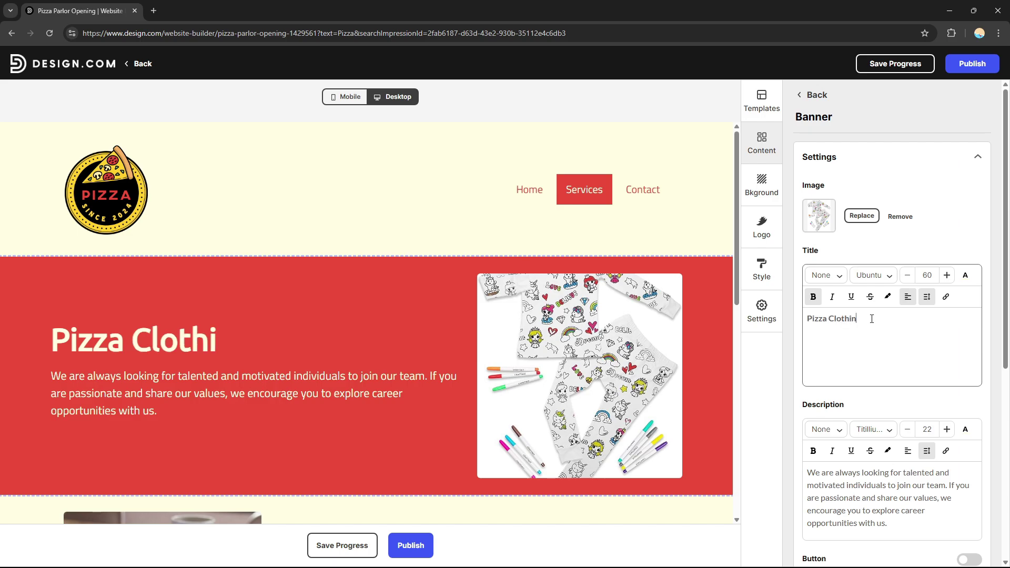
{"action": "type", "text": "gs"}
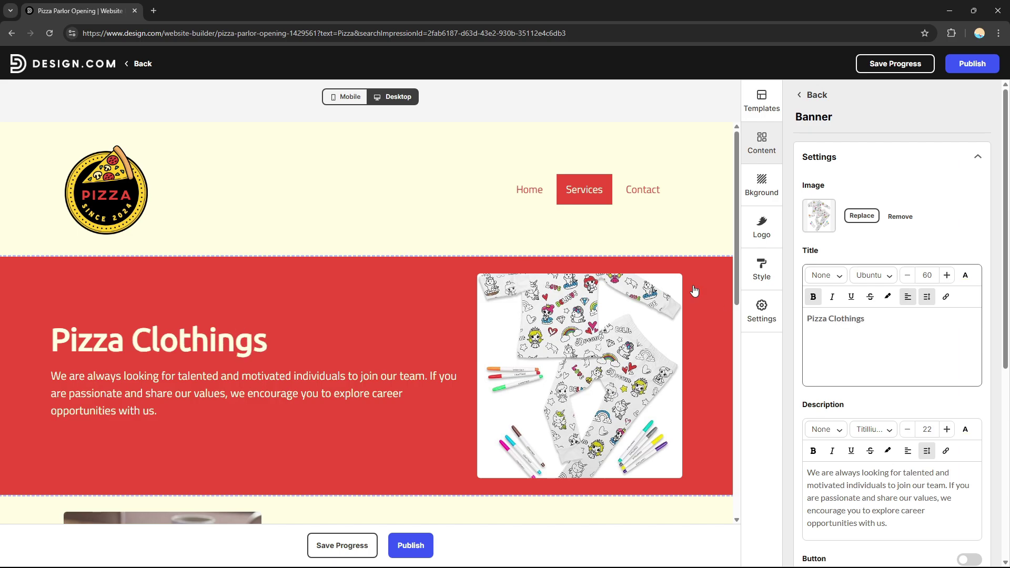
{"action": "scroll", "coordinate": [869, 348], "scroll_direction": "down", "scroll_amount": 2}
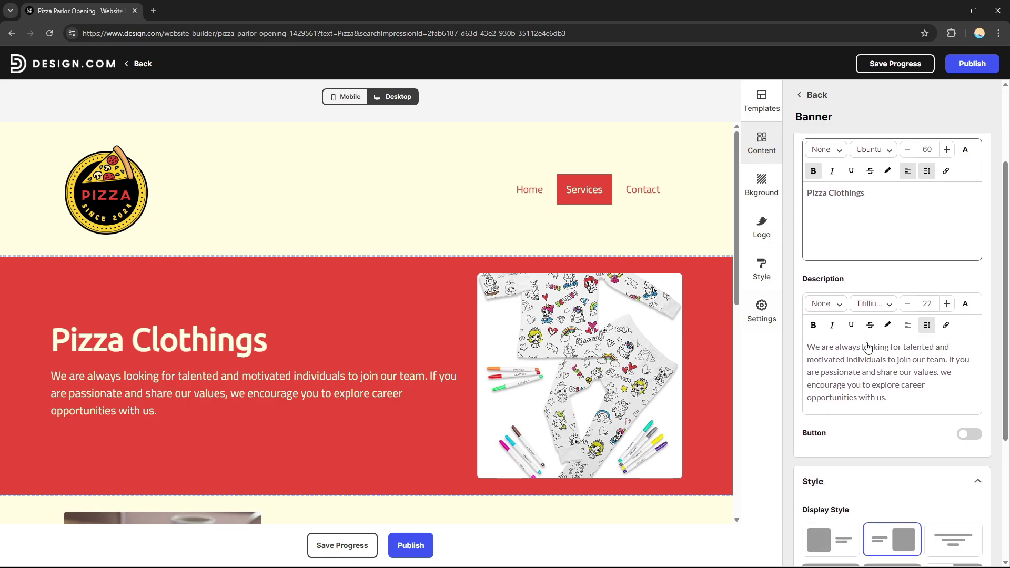
{"action": "left_click", "coordinate": [864, 374]}
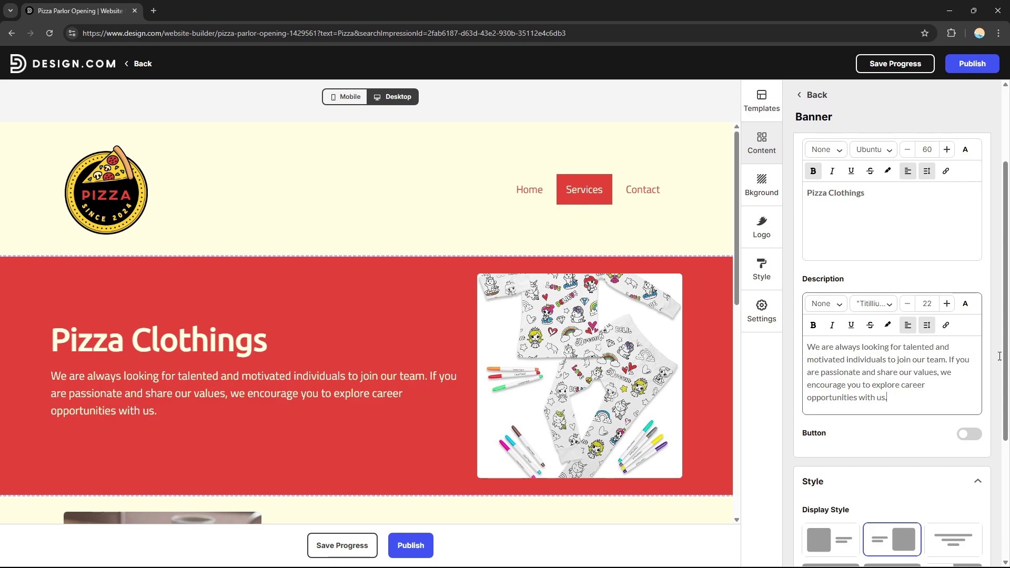
- Compare the desktop header's None, Logo and Upload logo options and leave it set to None
{"action": "left_click", "coordinate": [86, 174]}
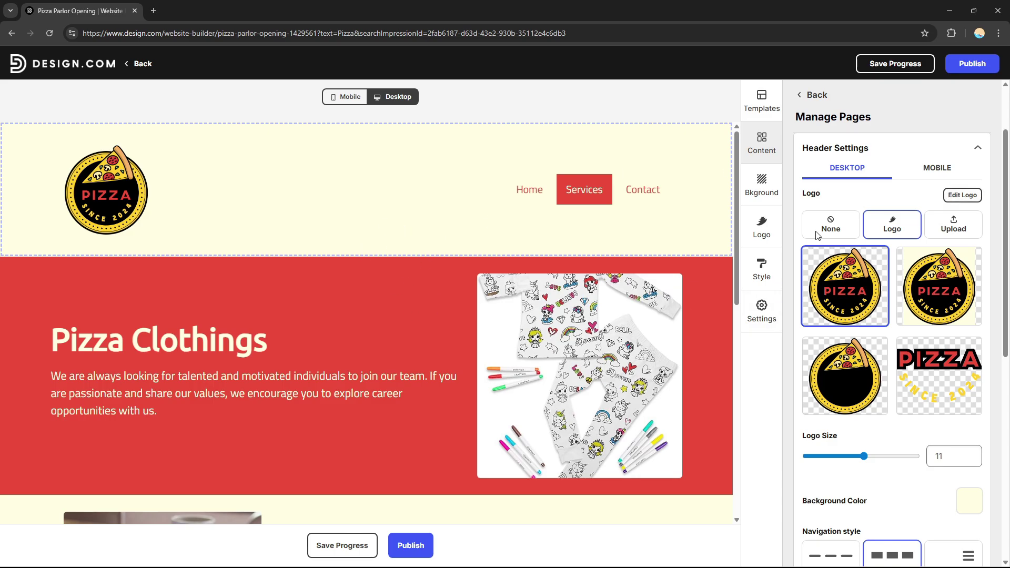
{"action": "left_click", "coordinate": [370, 294]}
{"action": "left_click", "coordinate": [697, 234]}
{"action": "left_click", "coordinate": [835, 232]}
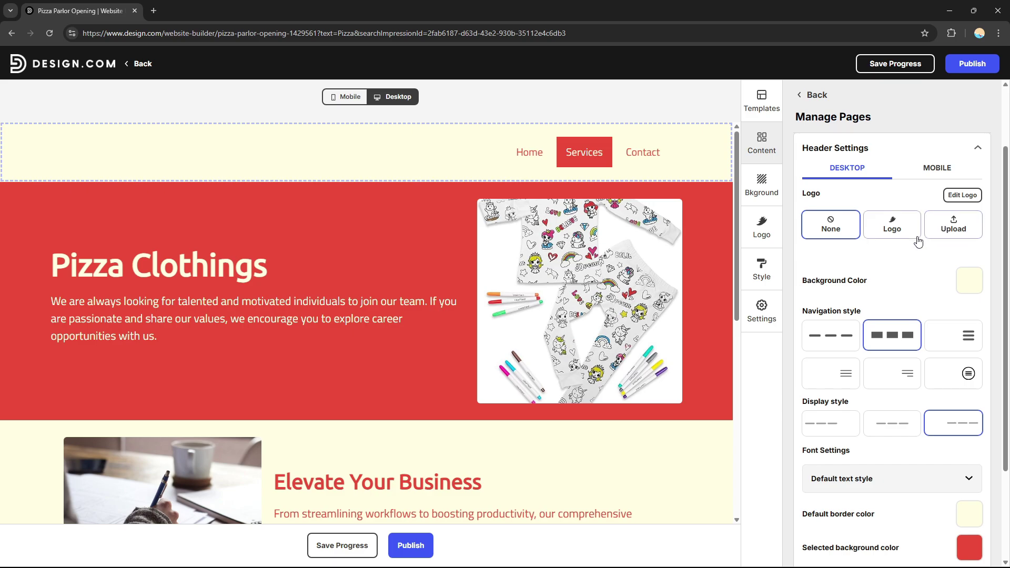
{"action": "left_click", "coordinate": [890, 234]}
{"action": "left_click", "coordinate": [947, 235]}
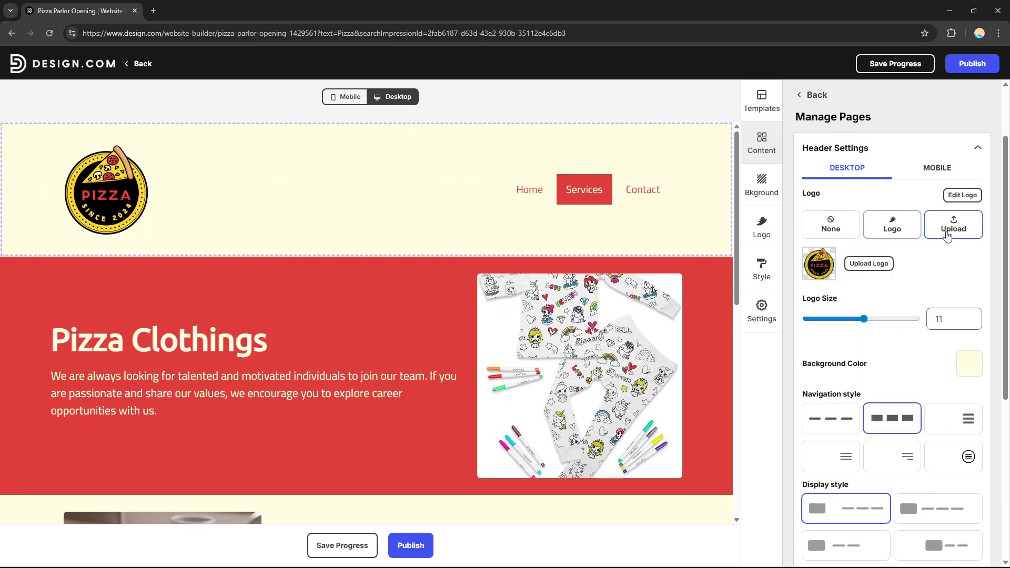
{"action": "left_click", "coordinate": [892, 231]}
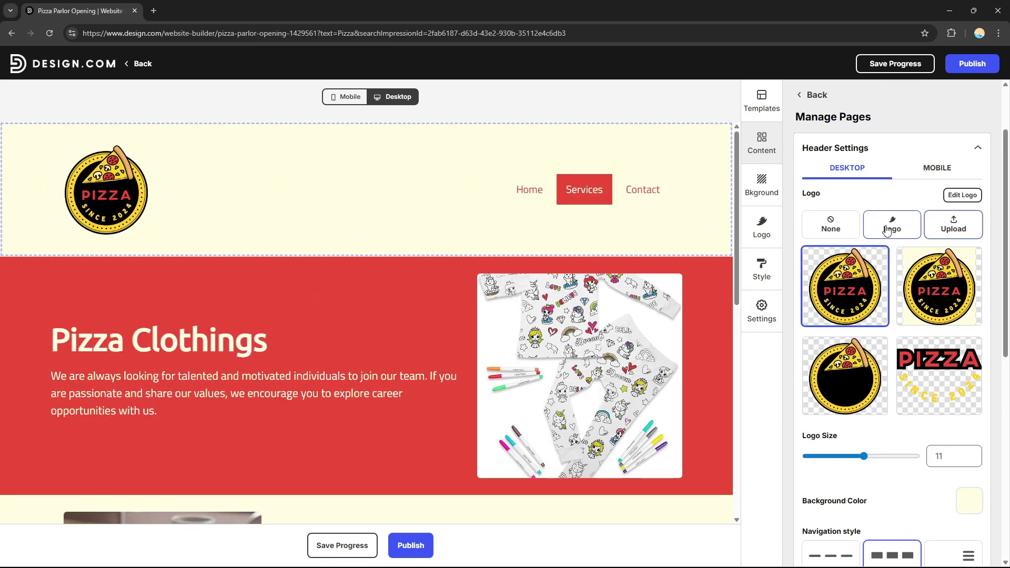
{"action": "left_click", "coordinate": [837, 233]}
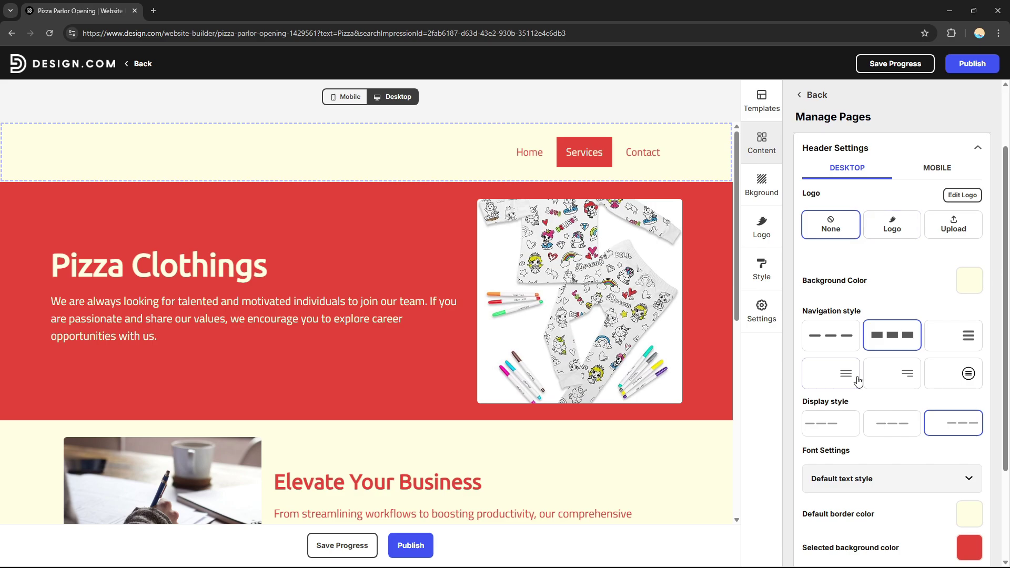
- Try out the header's text-link, button-link and menu-icon navigation styles
{"action": "left_click", "coordinate": [838, 342]}
{"action": "left_click", "coordinate": [889, 334]}
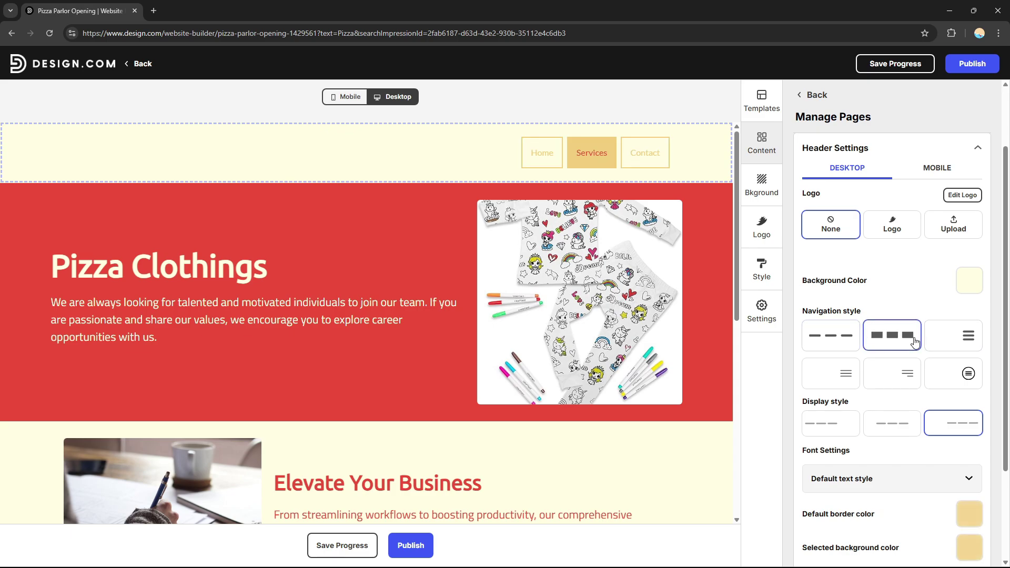
{"action": "left_click", "coordinate": [954, 338]}
{"action": "left_click", "coordinate": [954, 375]}
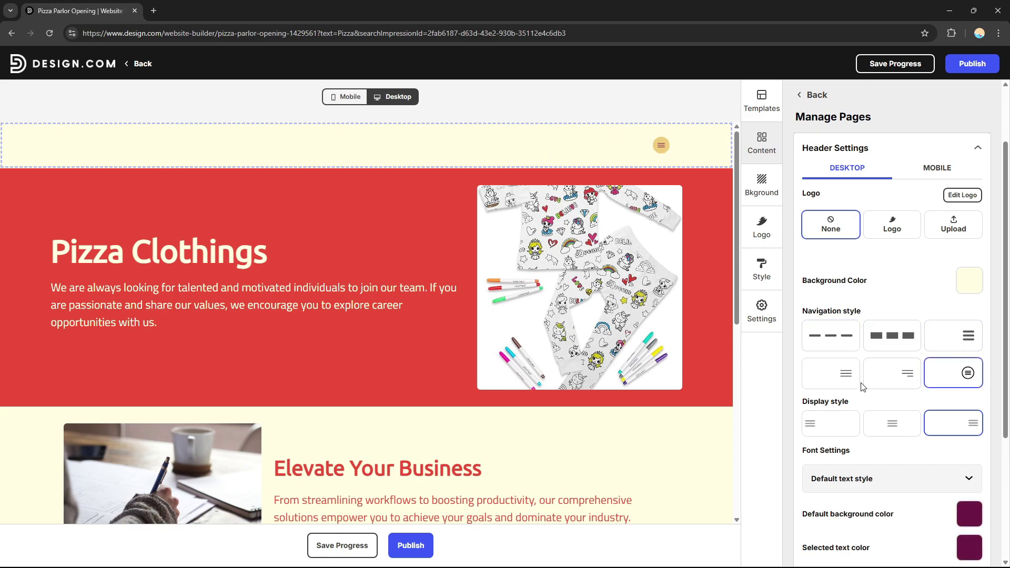
{"action": "left_click", "coordinate": [847, 383]}
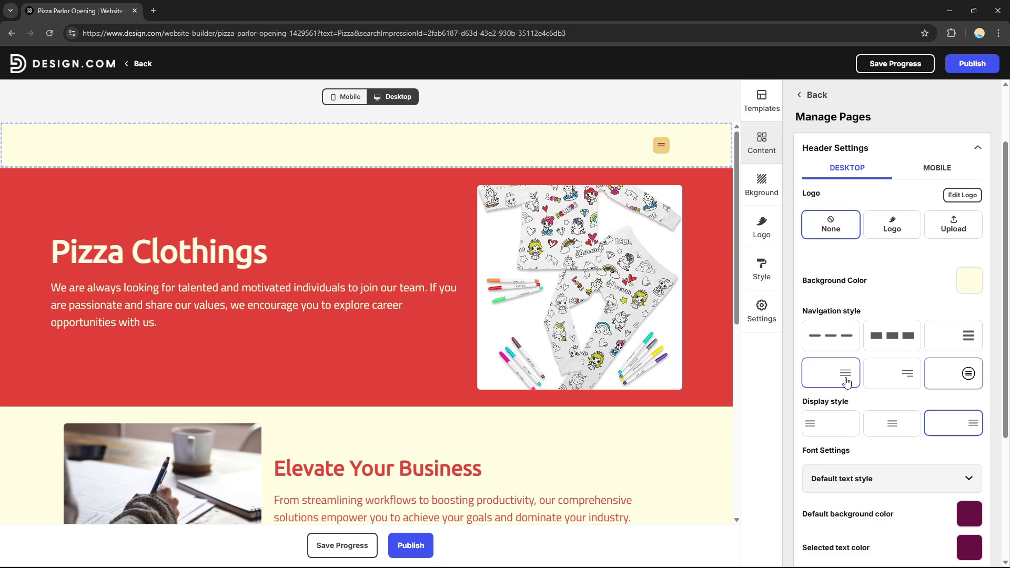
- Preview the slide-out navigation menu from the header's menu icon and close it
{"action": "left_click", "coordinate": [661, 147]}
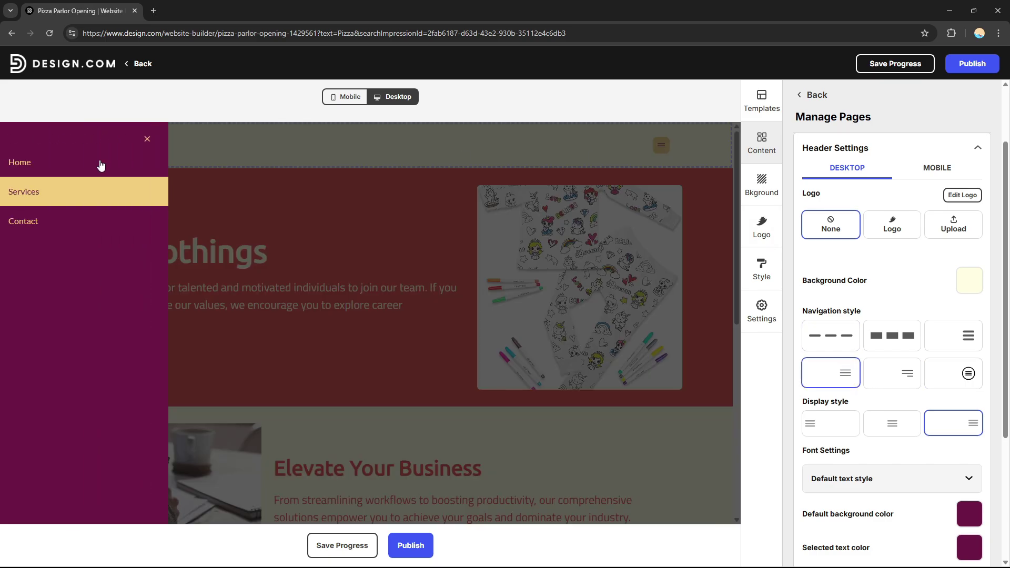
{"action": "left_click", "coordinate": [147, 140]}
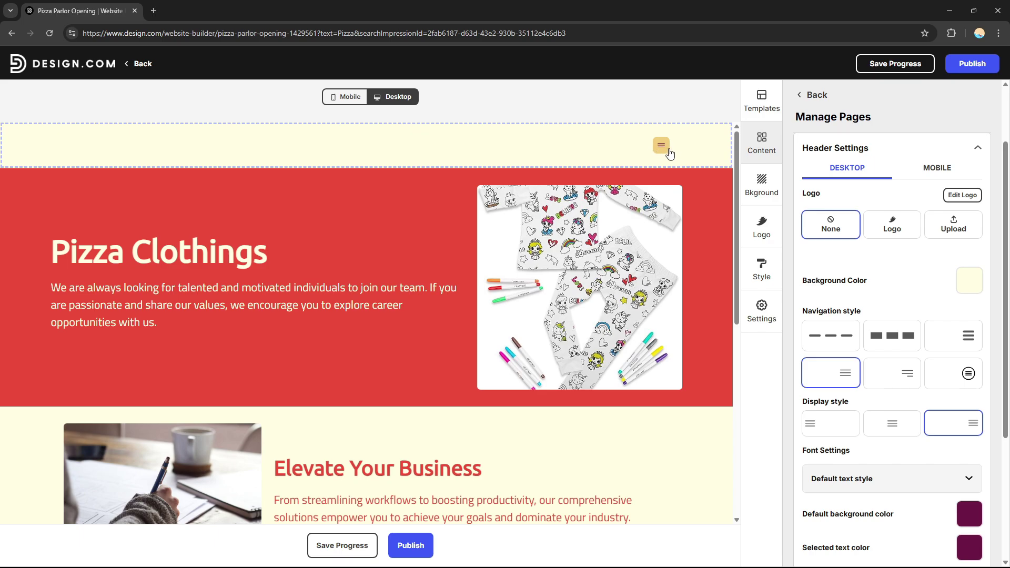
{"action": "left_click", "coordinate": [662, 146]}
{"action": "left_click", "coordinate": [148, 139]}
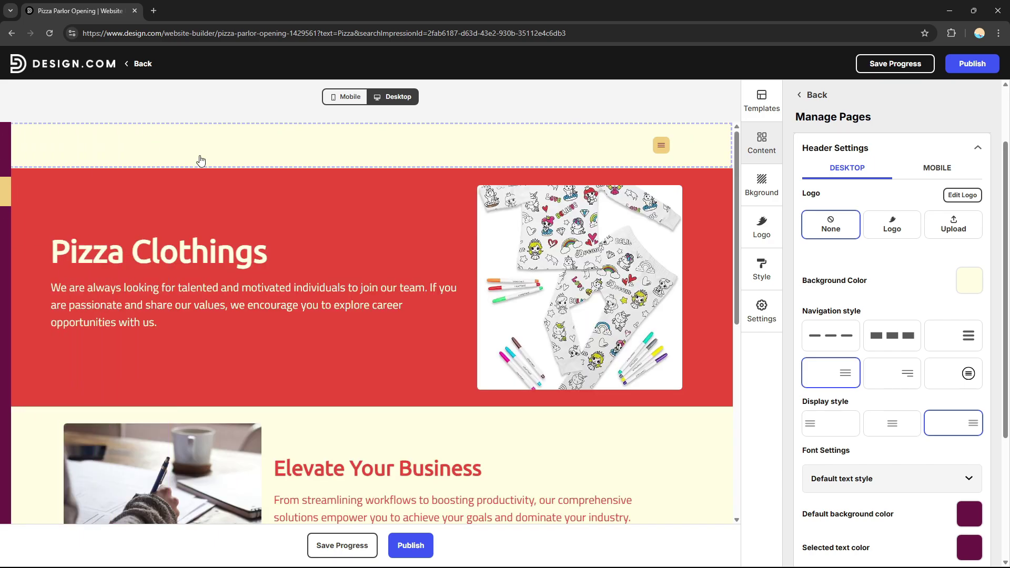
- Set the header's navigation style to the menu icon with staggered lines
{"action": "left_click", "coordinate": [957, 381]}
{"action": "left_click", "coordinate": [911, 375]}
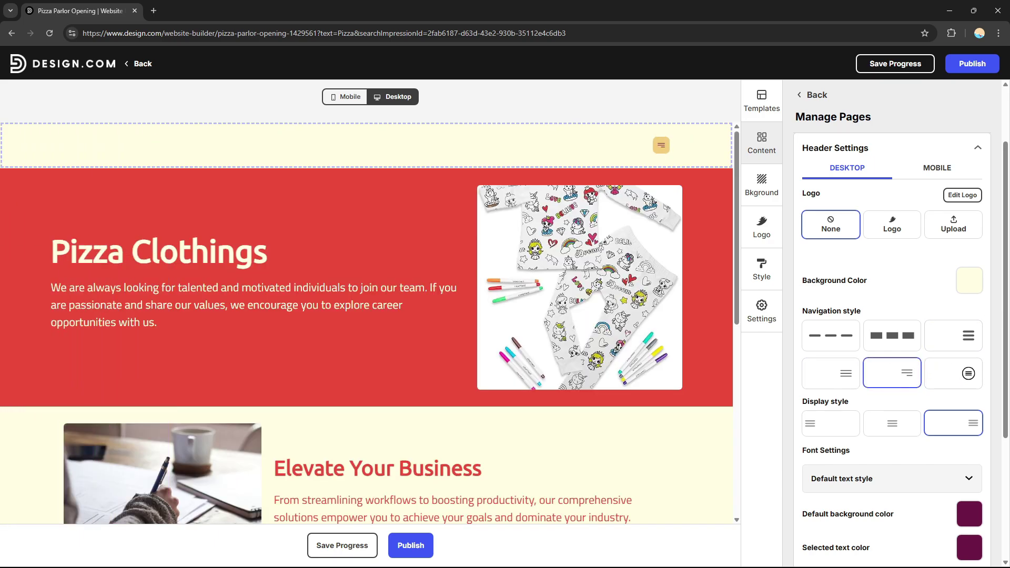
{"action": "double_click", "coordinate": [989, 312]}
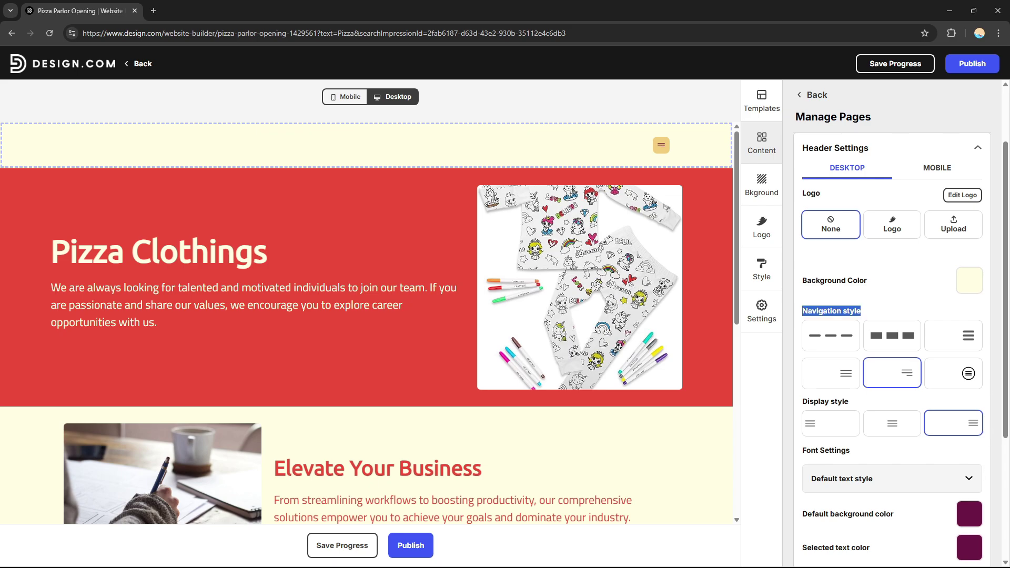
- Set the header menu's selected background color to the light orange from the recommended colors
{"action": "scroll", "coordinate": [905, 354], "scroll_direction": "down", "scroll_amount": 4}
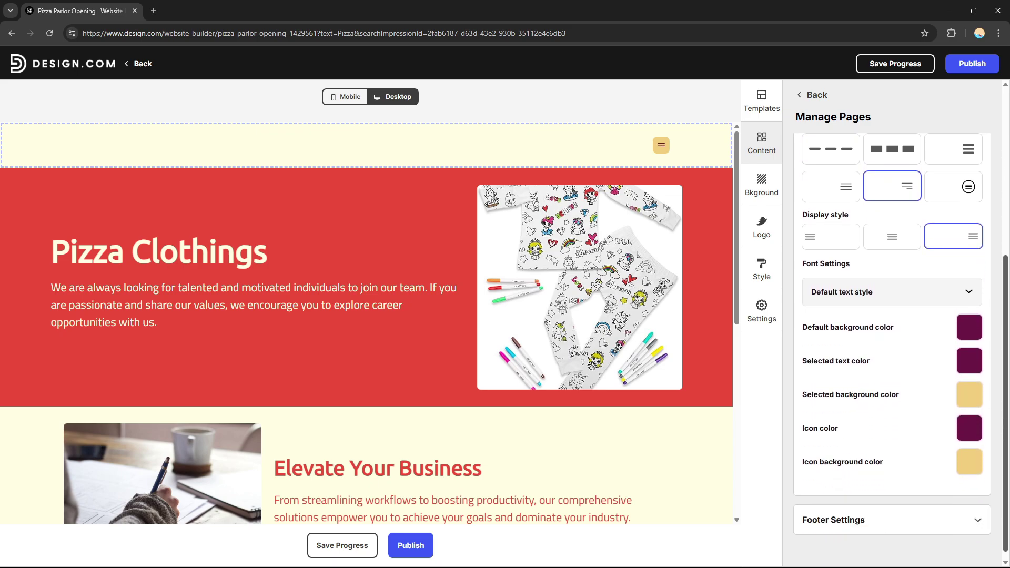
{"action": "scroll", "coordinate": [893, 326], "scroll_direction": "up", "scroll_amount": 5}
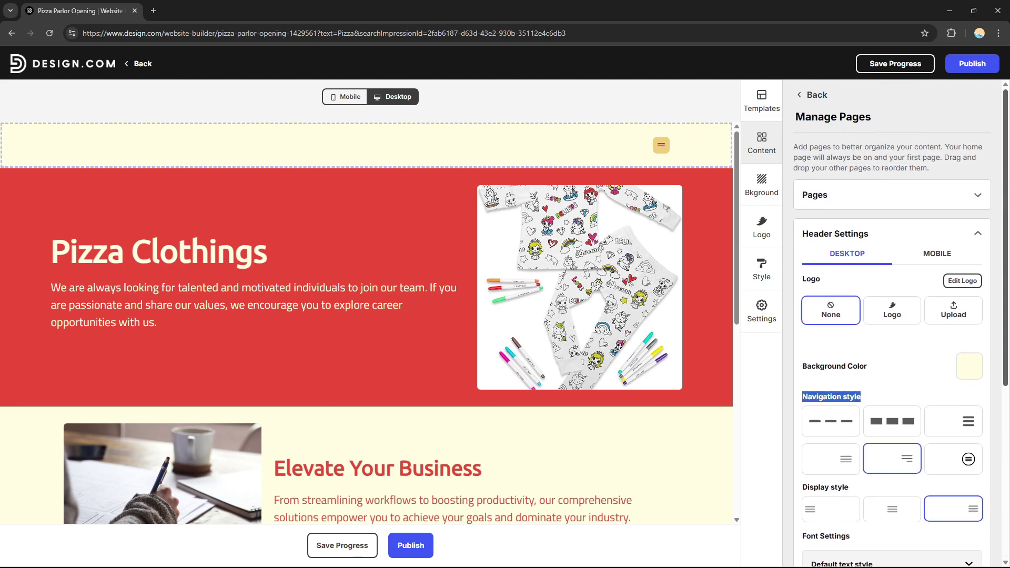
{"action": "scroll", "coordinate": [893, 326], "scroll_direction": "down", "scroll_amount": 5}
{"action": "scroll", "coordinate": [957, 353], "scroll_direction": "down", "scroll_amount": 1}
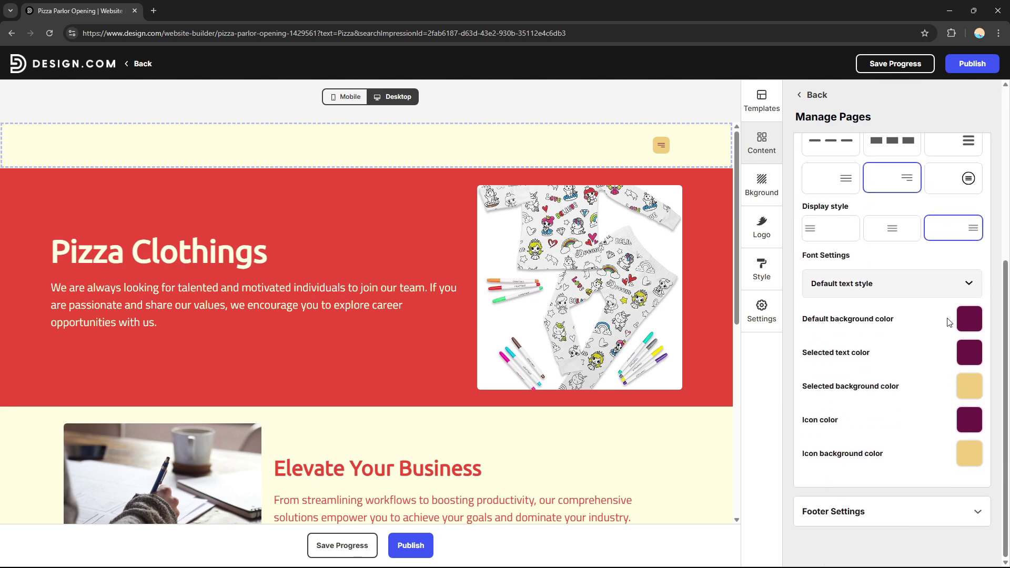
{"action": "left_click", "coordinate": [969, 320]}
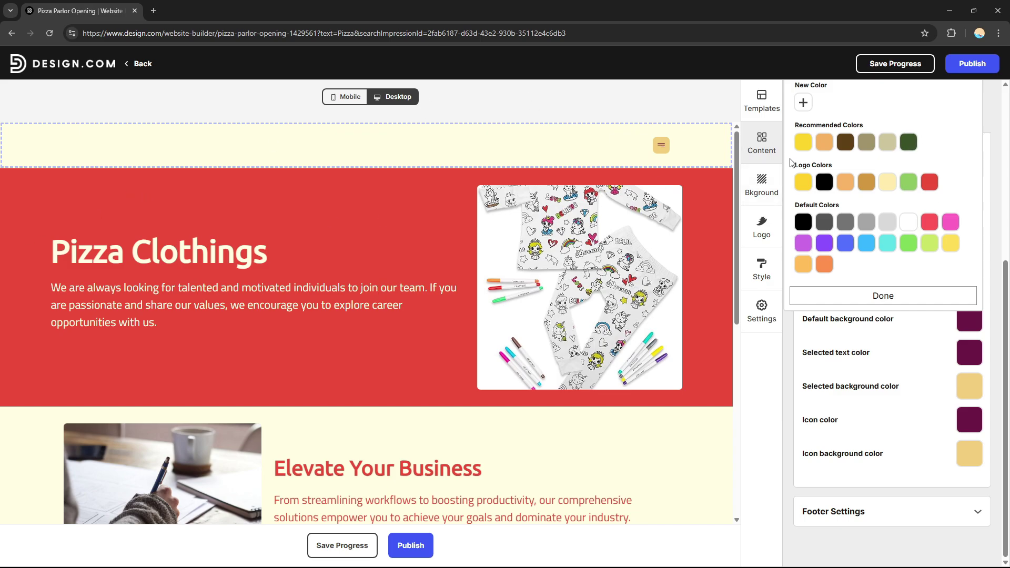
{"action": "scroll", "coordinate": [971, 392], "scroll_direction": "up", "scroll_amount": 2}
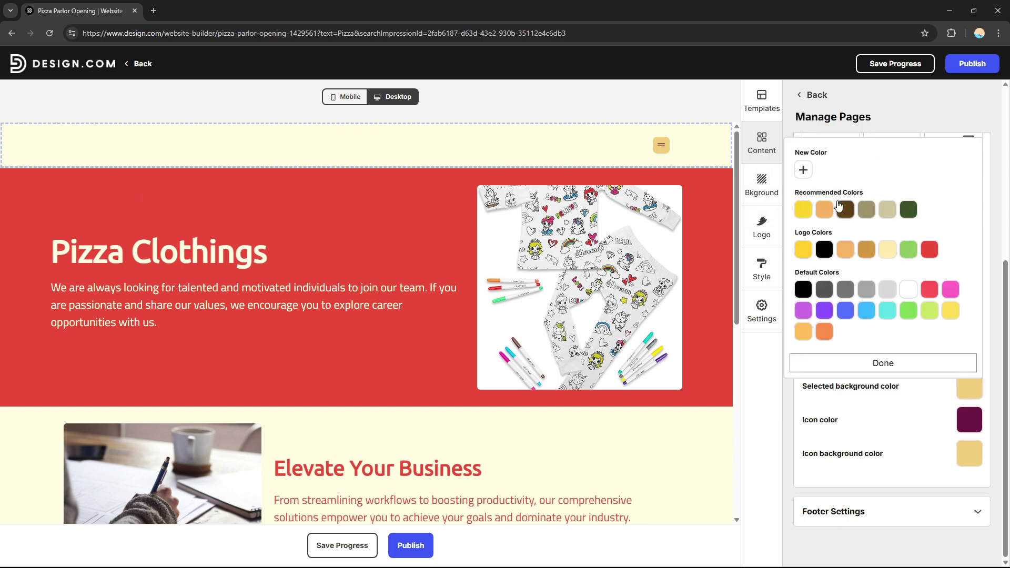
{"action": "left_click", "coordinate": [822, 210]}
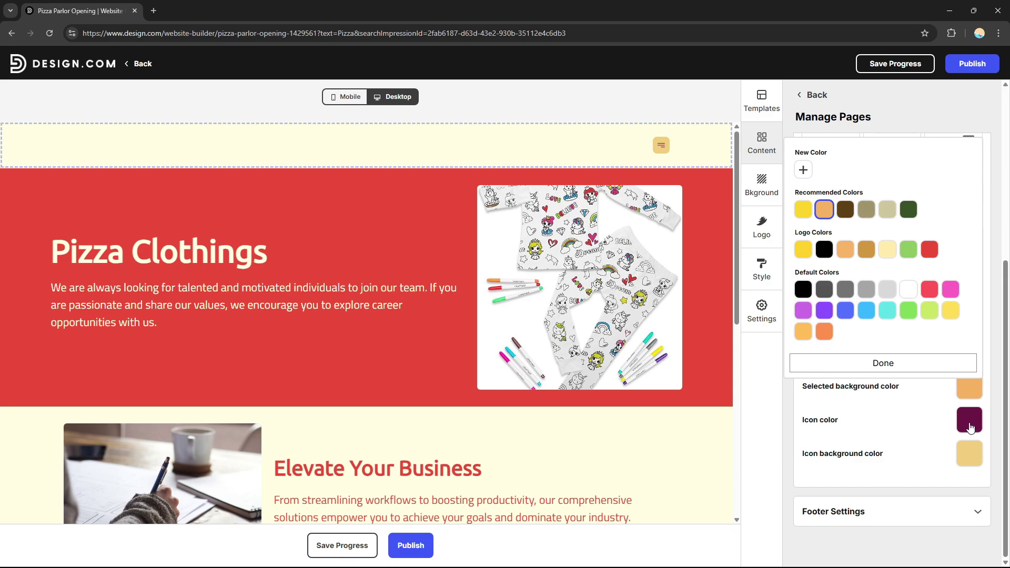
- Set the header menu's icon color to the recommended light orange and preview the slide-out menu
{"action": "scroll", "coordinate": [905, 321], "scroll_direction": "up", "scroll_amount": 1}
{"action": "left_click", "coordinate": [825, 242]}
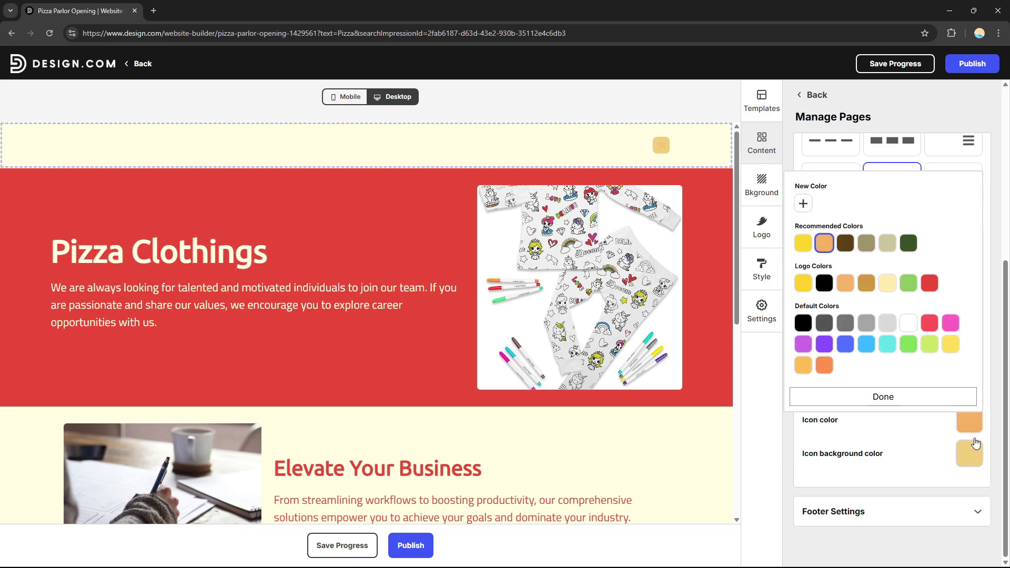
{"action": "left_click", "coordinate": [661, 147]}
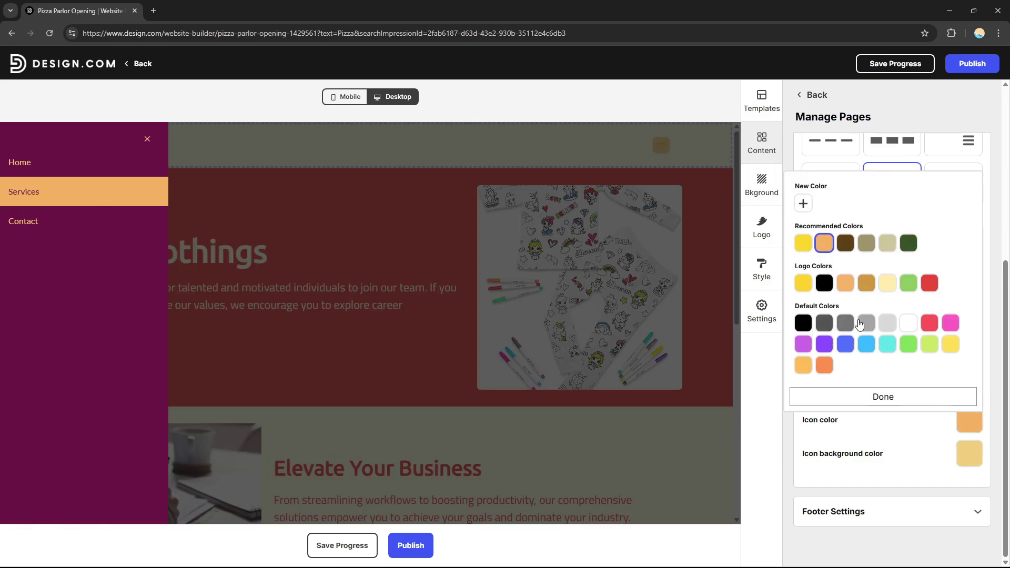
{"action": "left_click", "coordinate": [912, 431]}
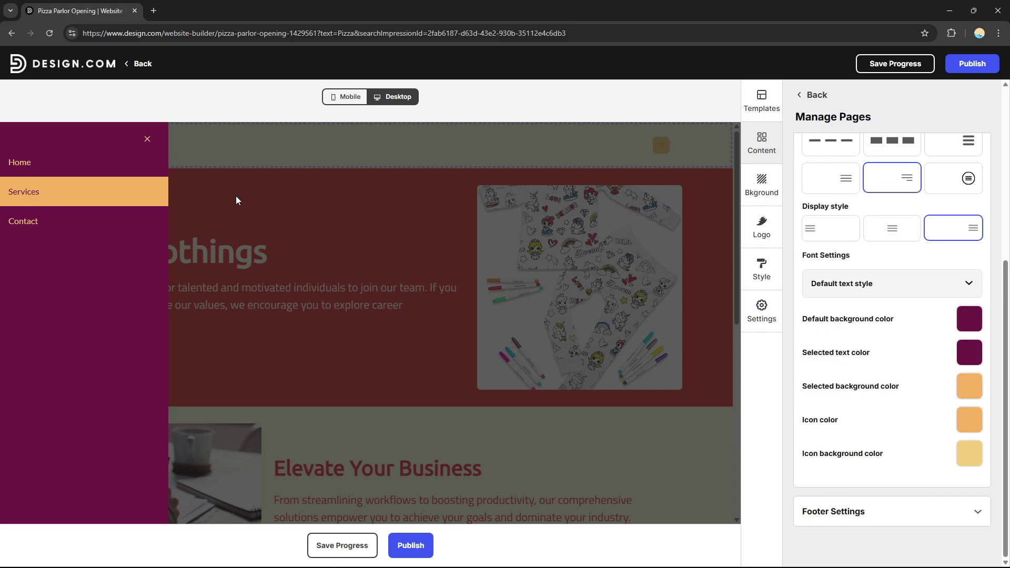
{"action": "left_click", "coordinate": [148, 142]}
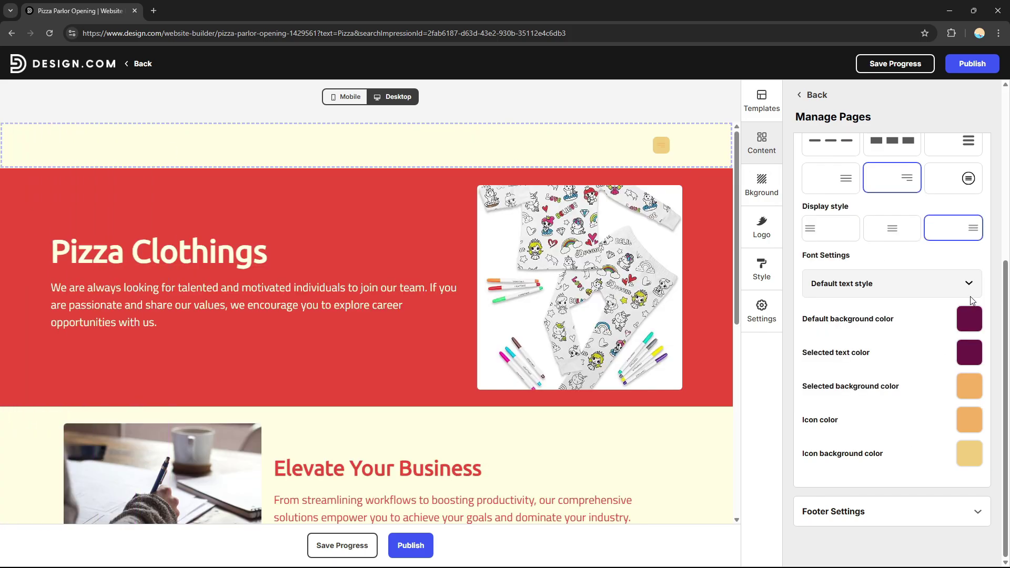
- Set the header menu's default background color to the black logo color and preview the slide-out menu
{"action": "left_click", "coordinate": [969, 319]}
{"action": "left_click", "coordinate": [825, 182]}
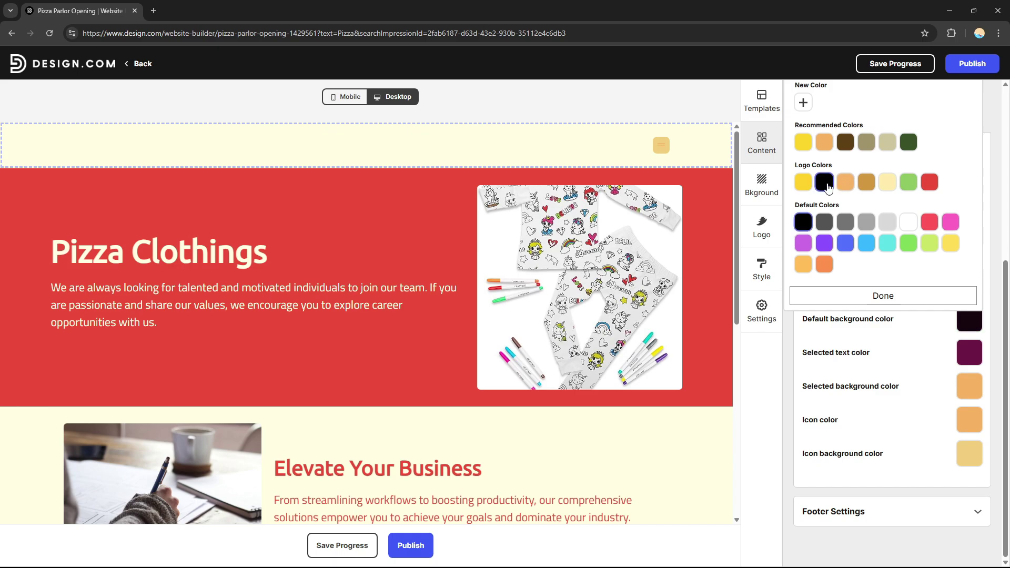
{"action": "left_click", "coordinate": [663, 144]}
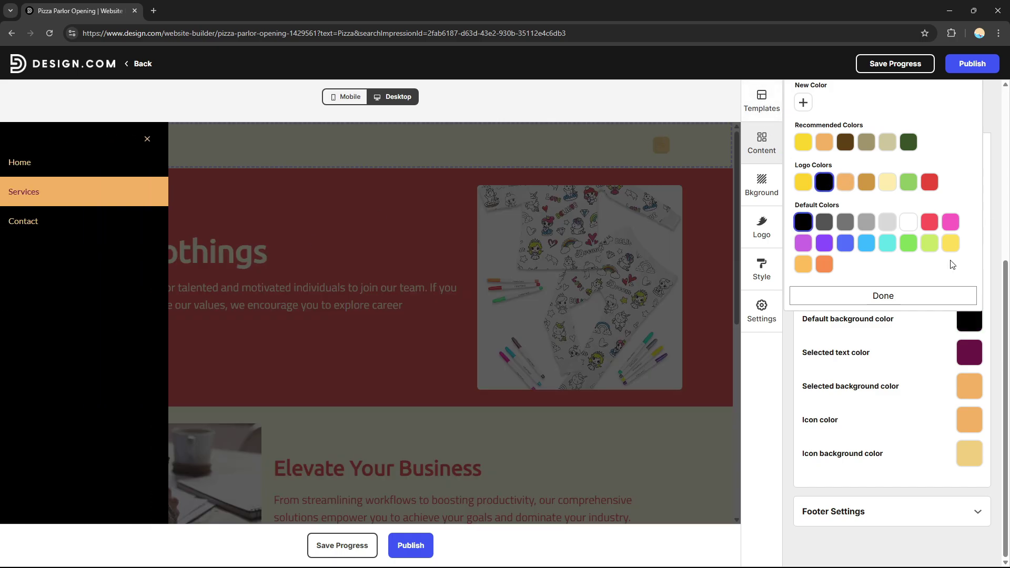
{"action": "left_click", "coordinate": [955, 297]}
- Close the slide-out menu preview, review the page and header settings, and open the website template gallery
{"action": "scroll", "coordinate": [972, 326], "scroll_direction": "up", "scroll_amount": 5}
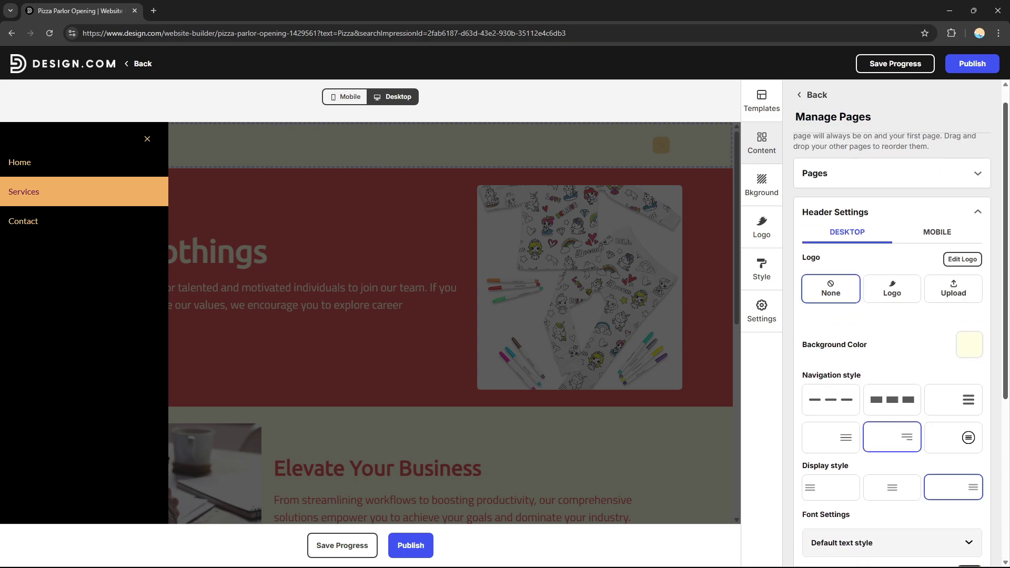
{"action": "left_click", "coordinate": [766, 144]}
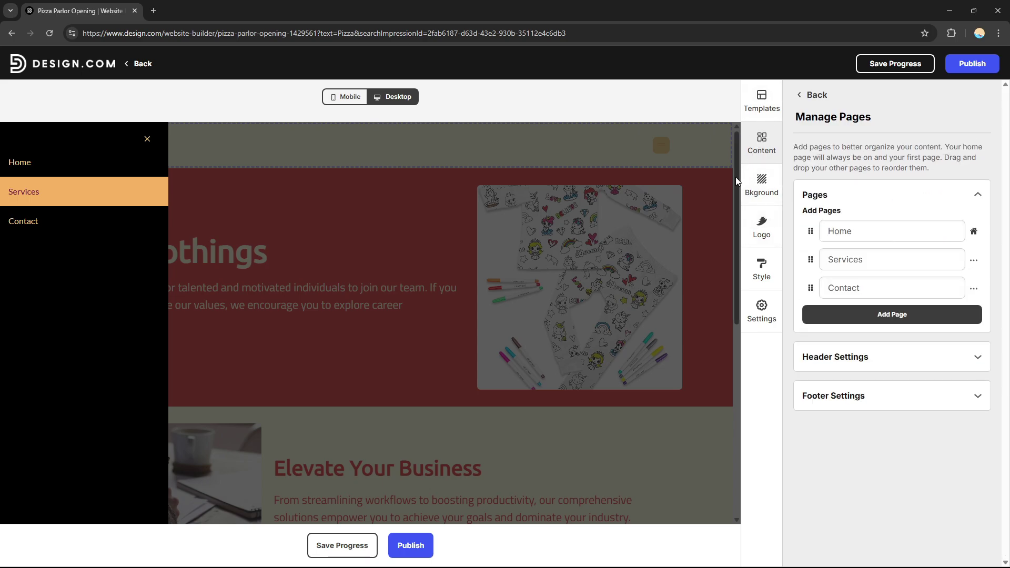
{"action": "left_click", "coordinate": [148, 139]}
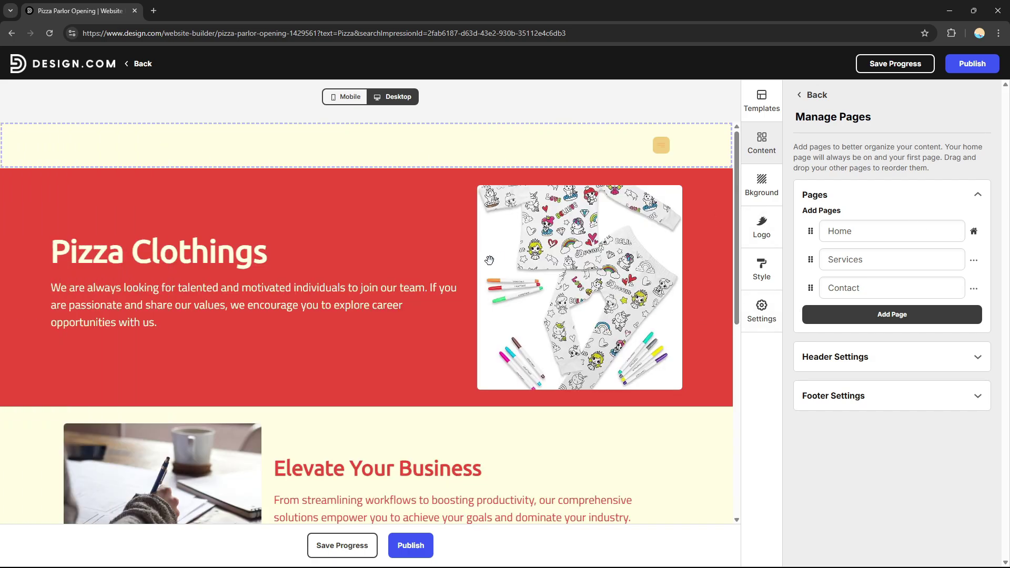
{"action": "left_click", "coordinate": [837, 357]}
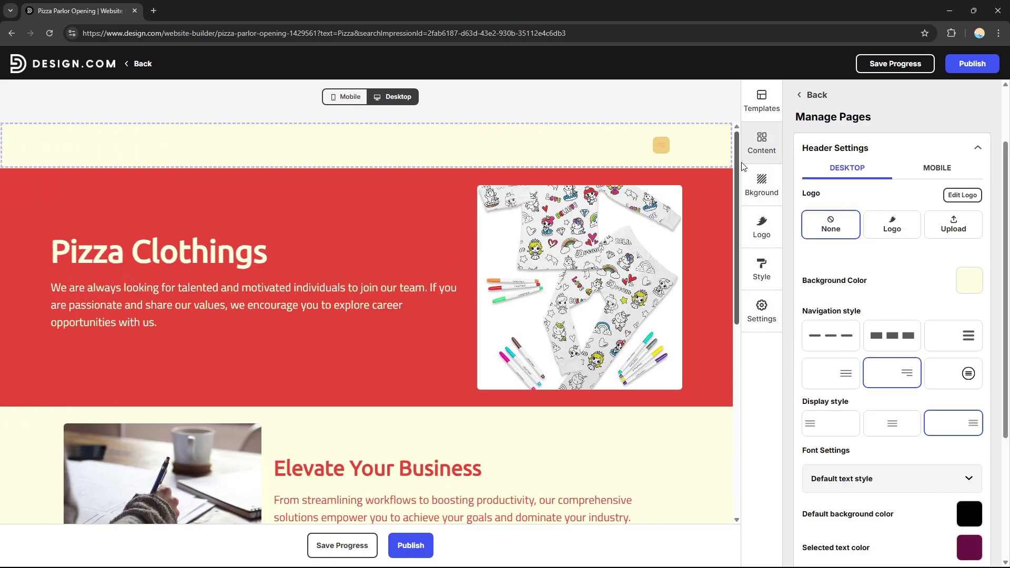
{"action": "left_click", "coordinate": [767, 151]}
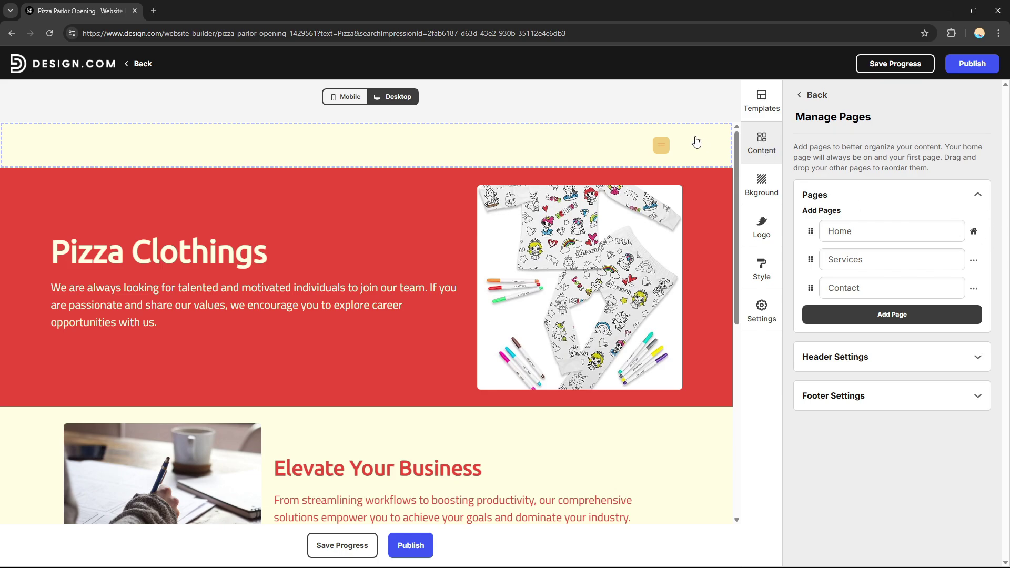
{"action": "left_click", "coordinate": [762, 142]}
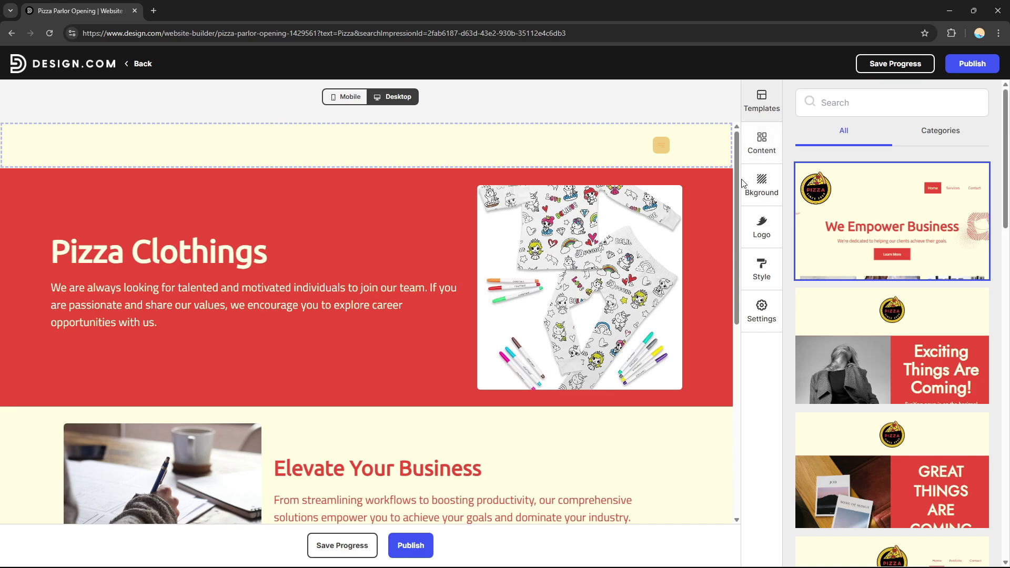
- Review the page management settings, including the header settings, and expand the footer settings
{"action": "left_click", "coordinate": [762, 143]}
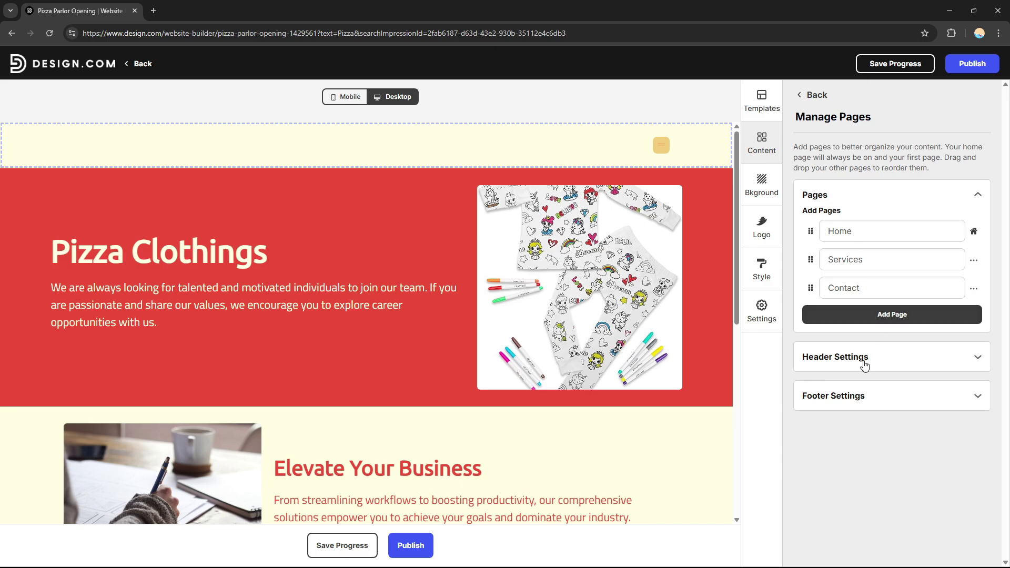
{"action": "left_click", "coordinate": [867, 363]}
{"action": "left_click", "coordinate": [842, 360]}
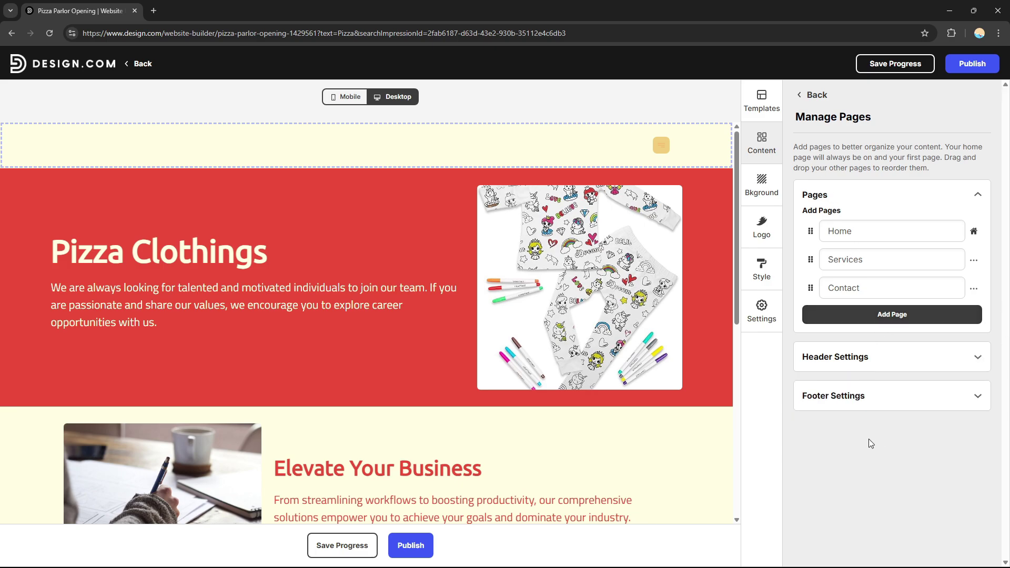
{"action": "left_click", "coordinate": [824, 404]}
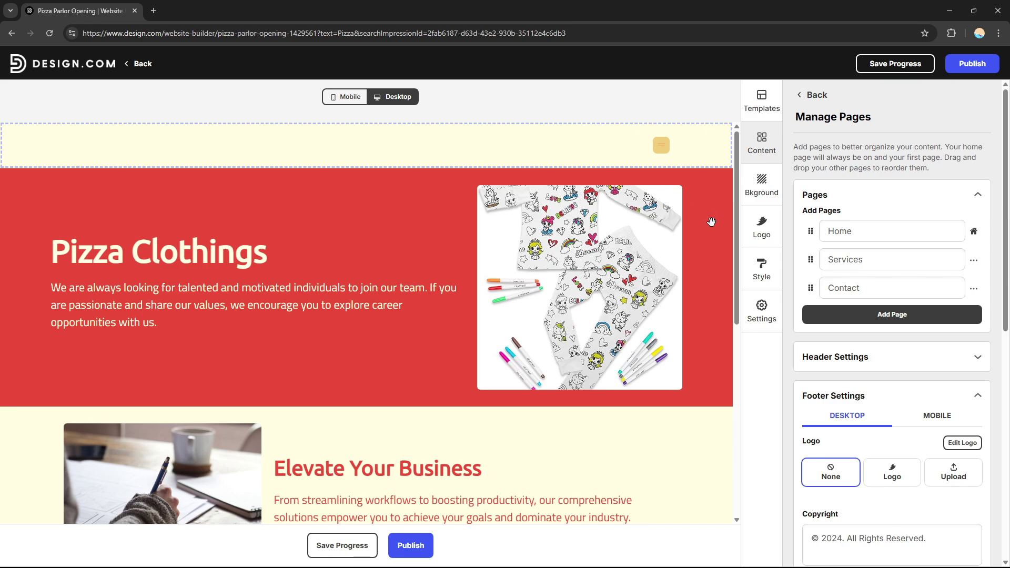
- Look through the banner and image section settings and review the home page from the Pizza Clothings banner down to the footer
{"action": "left_click", "coordinate": [325, 285]}
{"action": "left_click", "coordinate": [301, 418]}
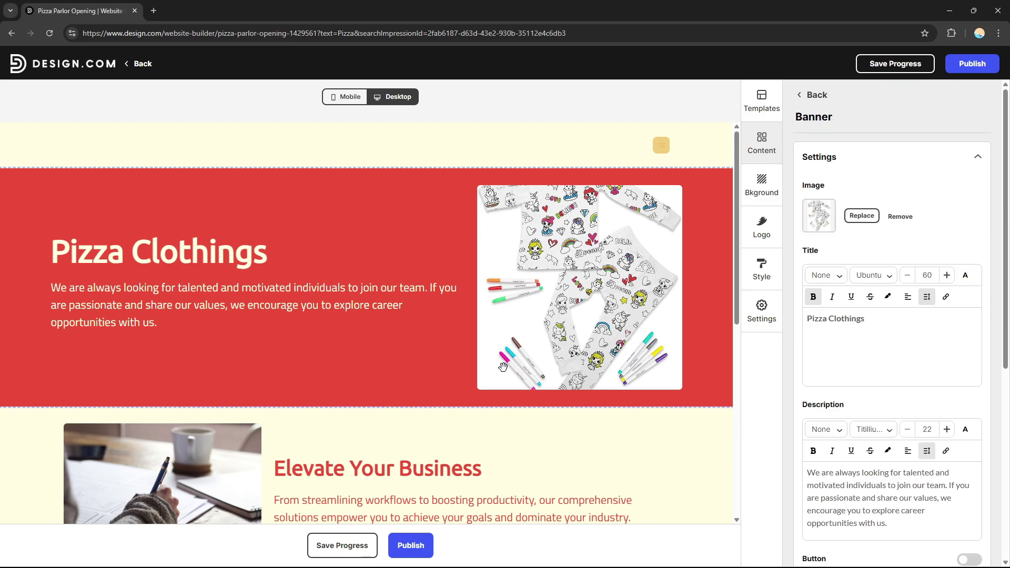
{"action": "scroll", "coordinate": [735, 144], "scroll_direction": "down", "scroll_amount": 5}
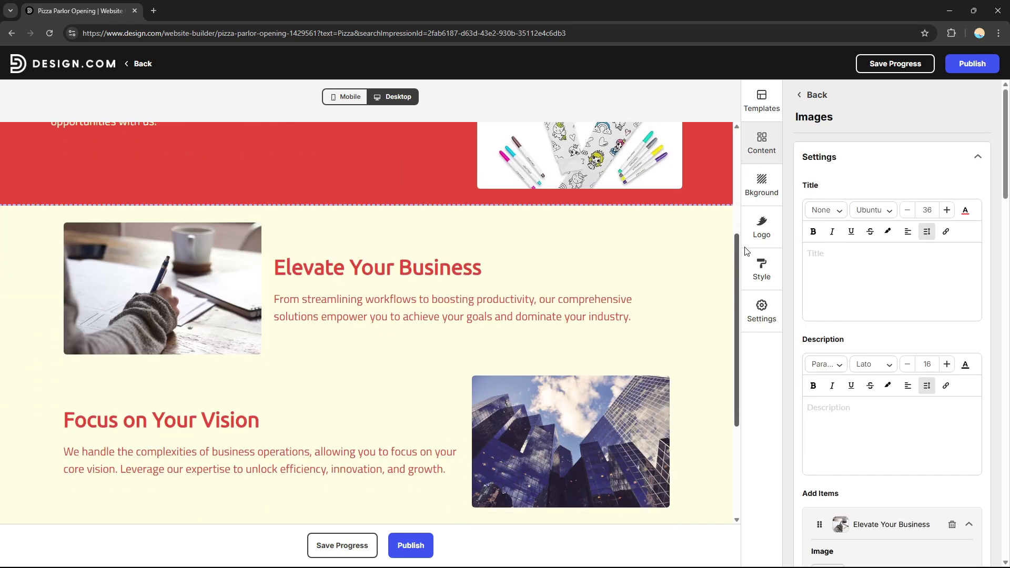
{"action": "scroll", "coordinate": [734, 143], "scroll_direction": "up", "scroll_amount": 4}
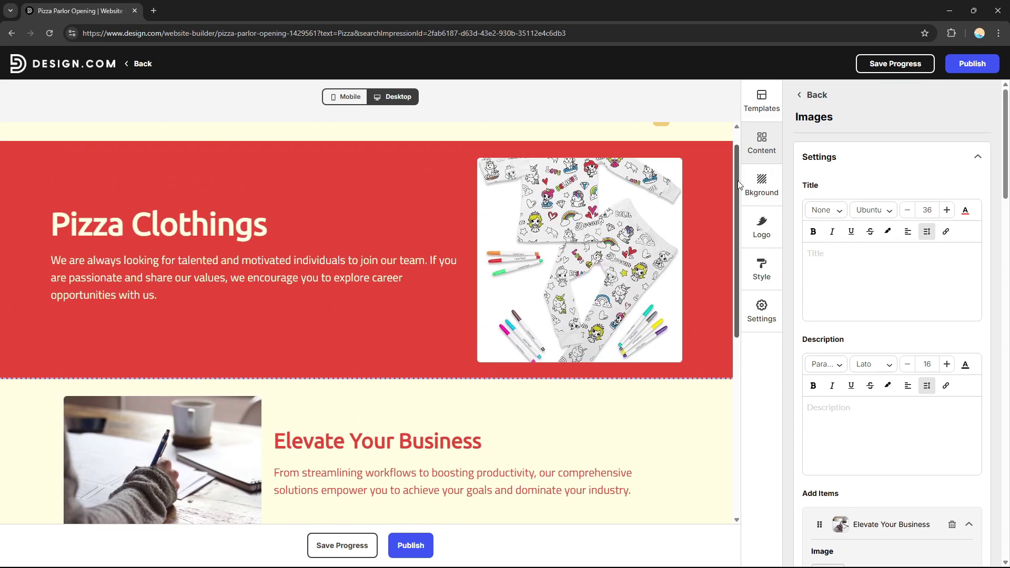
{"action": "scroll", "coordinate": [723, 200], "scroll_direction": "down", "scroll_amount": 4}
{"action": "scroll", "coordinate": [723, 200], "scroll_direction": "up", "scroll_amount": 4}
{"action": "scroll", "coordinate": [723, 200], "scroll_direction": "down", "scroll_amount": 2}
{"action": "scroll", "coordinate": [762, 280], "scroll_direction": "down", "scroll_amount": 4}
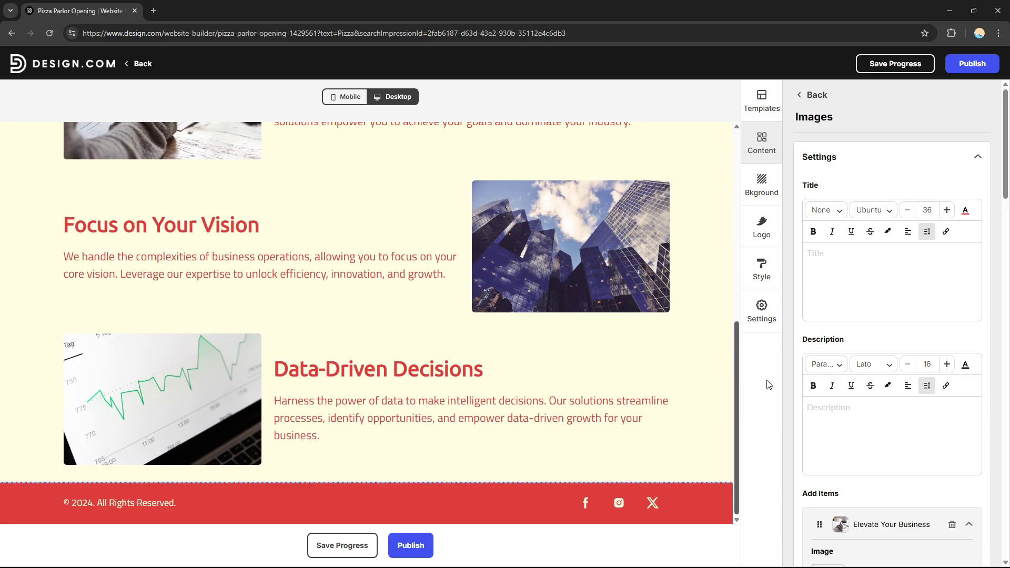
{"action": "scroll", "coordinate": [762, 281], "scroll_direction": "up", "scroll_amount": 7}
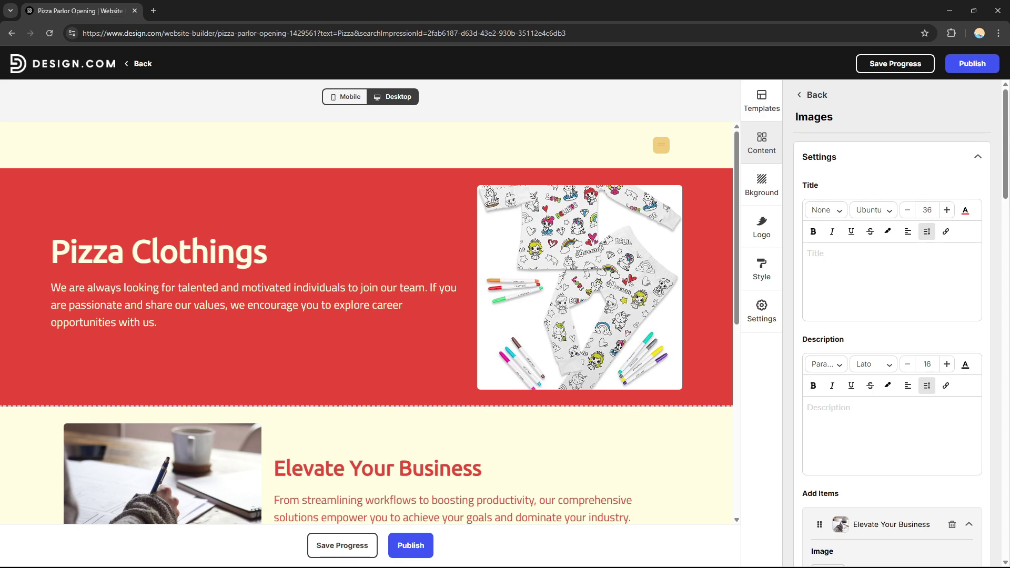
{"action": "left_click_drag", "start_coordinate": [810, 253], "coordinate": [894, 165]}
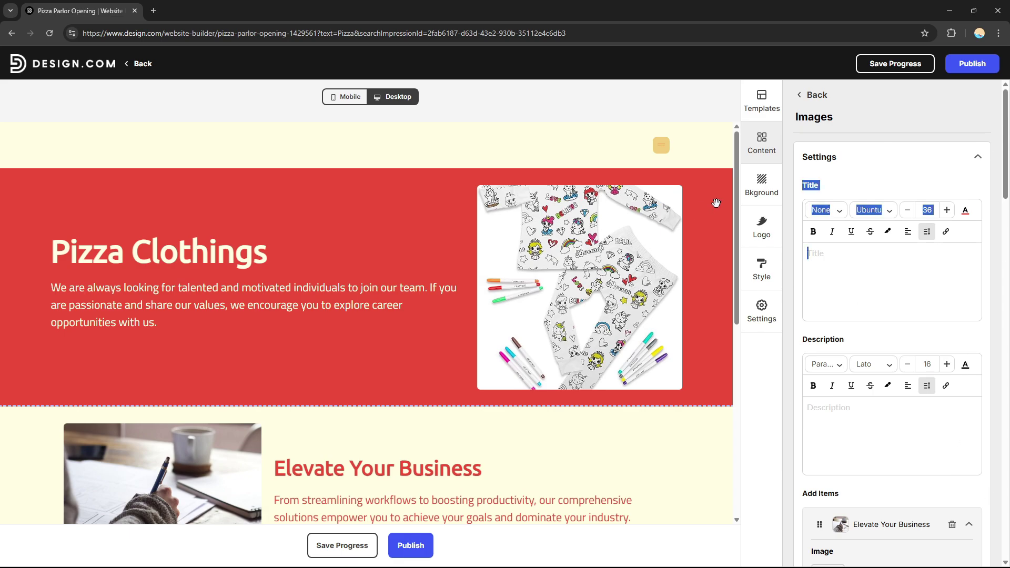
- Examine the background settings for the page sections and header, including the background color, image, shape and color palette options
{"action": "left_click", "coordinate": [773, 191]}
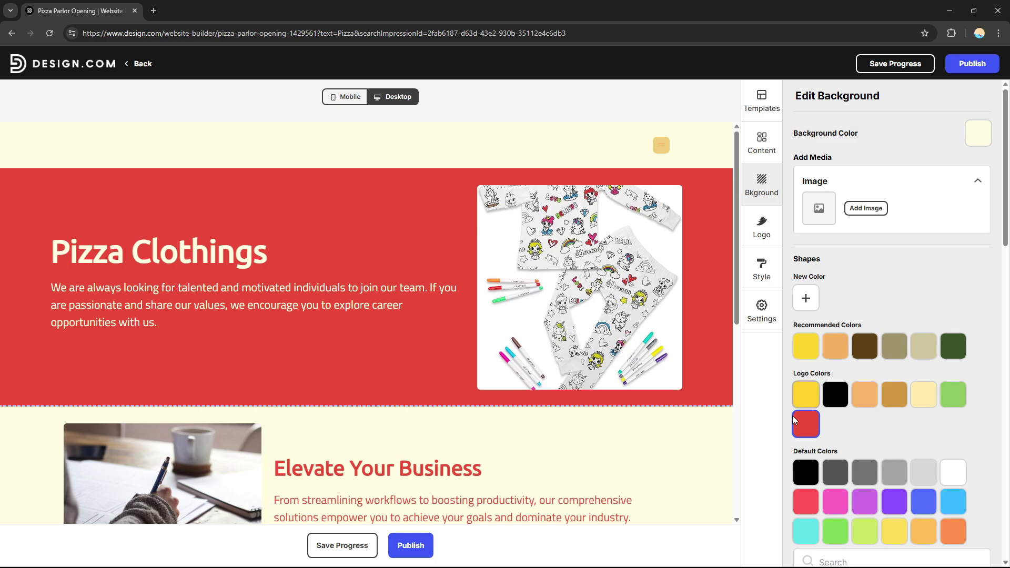
{"action": "scroll", "coordinate": [845, 270], "scroll_direction": "down", "scroll_amount": 5}
{"action": "scroll", "coordinate": [845, 270], "scroll_direction": "up", "scroll_amount": 2}
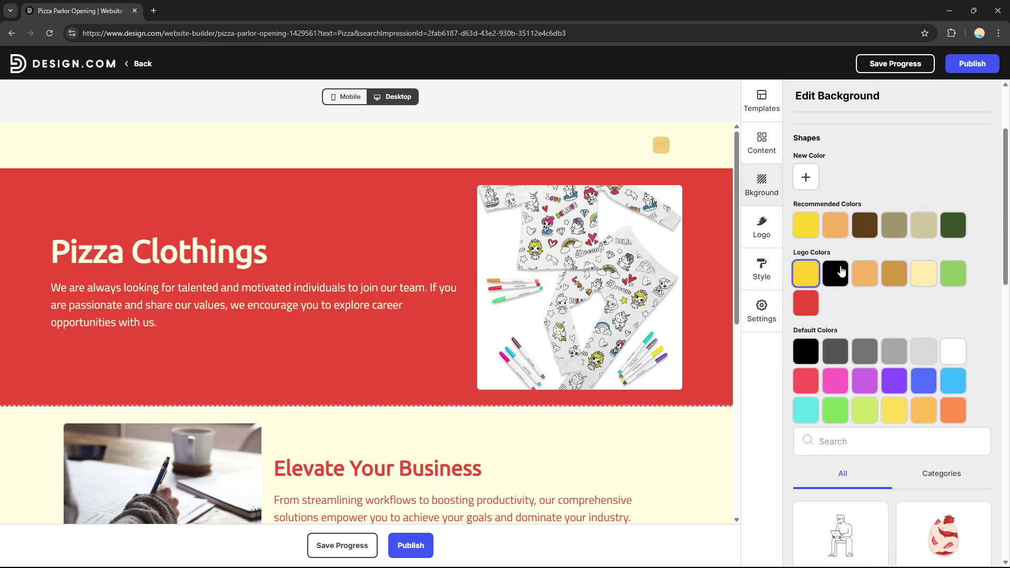
{"action": "triple_click", "coordinate": [845, 270]}
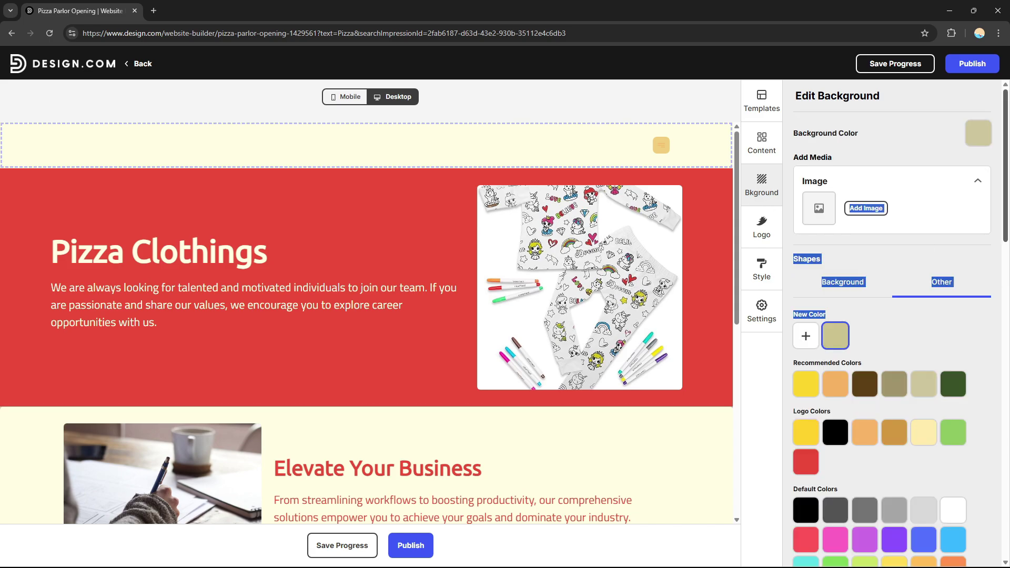
{"action": "triple_click", "coordinate": [807, 259]}
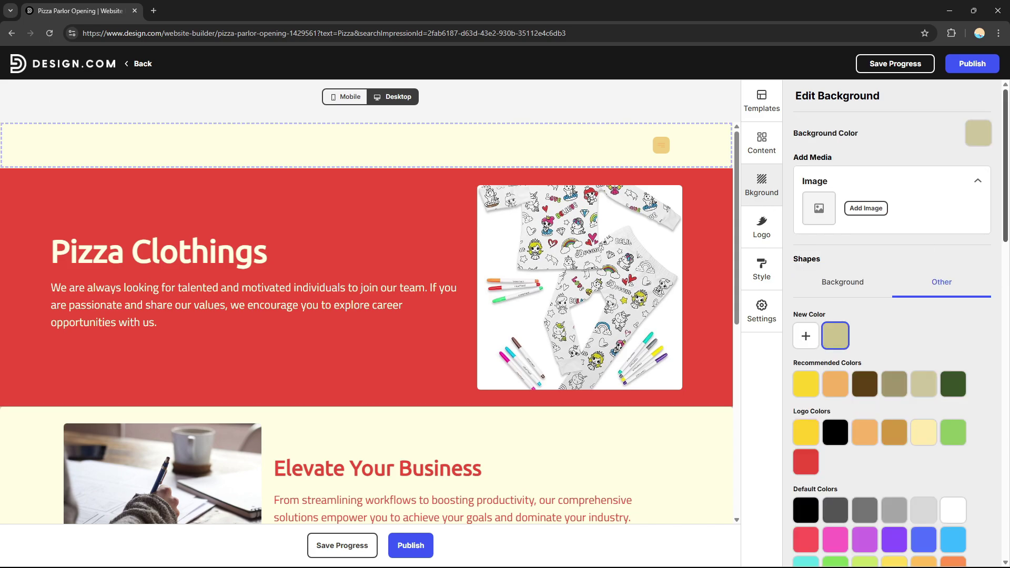
{"action": "scroll", "coordinate": [893, 337], "scroll_direction": "down", "scroll_amount": 10}
{"action": "scroll", "coordinate": [892, 326], "scroll_direction": "up", "scroll_amount": 10}
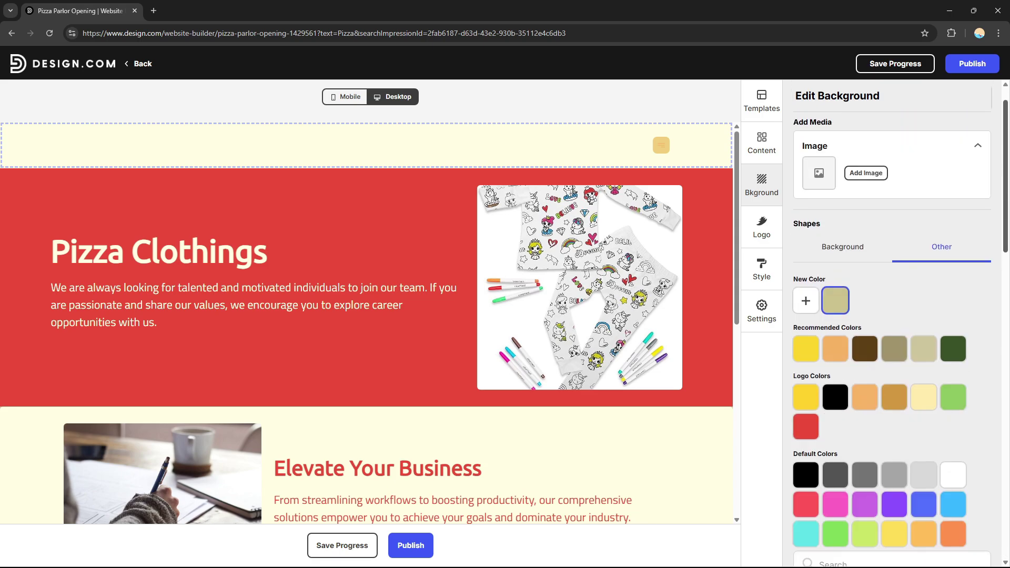
{"action": "scroll", "coordinate": [892, 327], "scroll_direction": "down", "scroll_amount": 2}
{"action": "scroll", "coordinate": [893, 326], "scroll_direction": "up", "scroll_amount": 2}
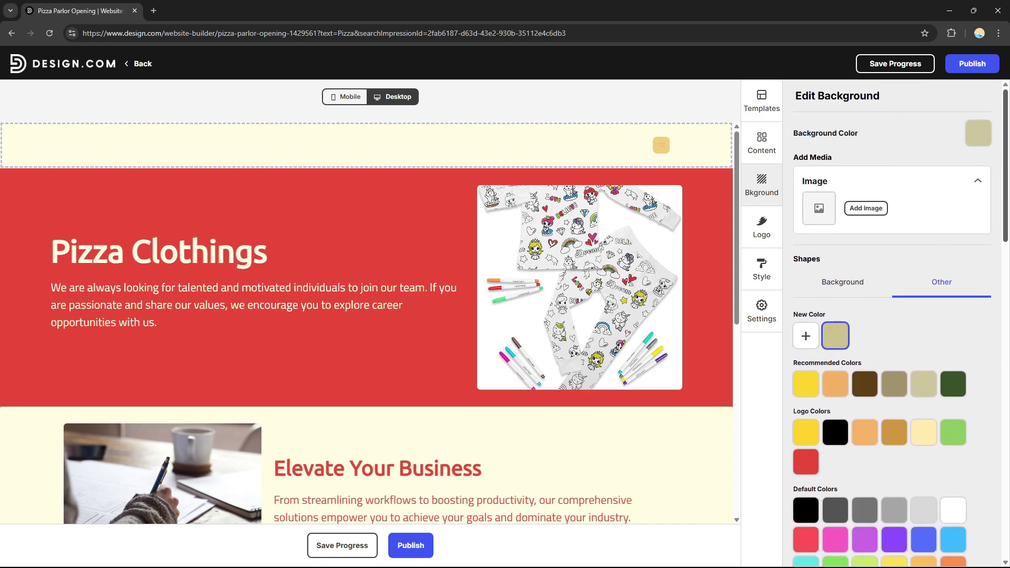
- Look at the logo design settings and the alternative pizza logo templates, and return to the current logo design
{"action": "left_click", "coordinate": [767, 232]}
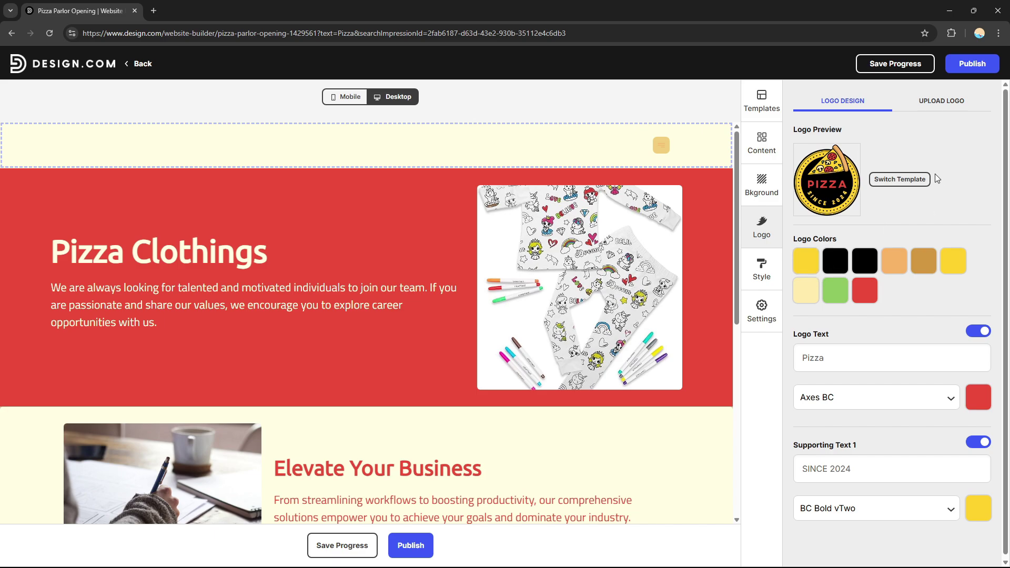
{"action": "left_click", "coordinate": [900, 179]}
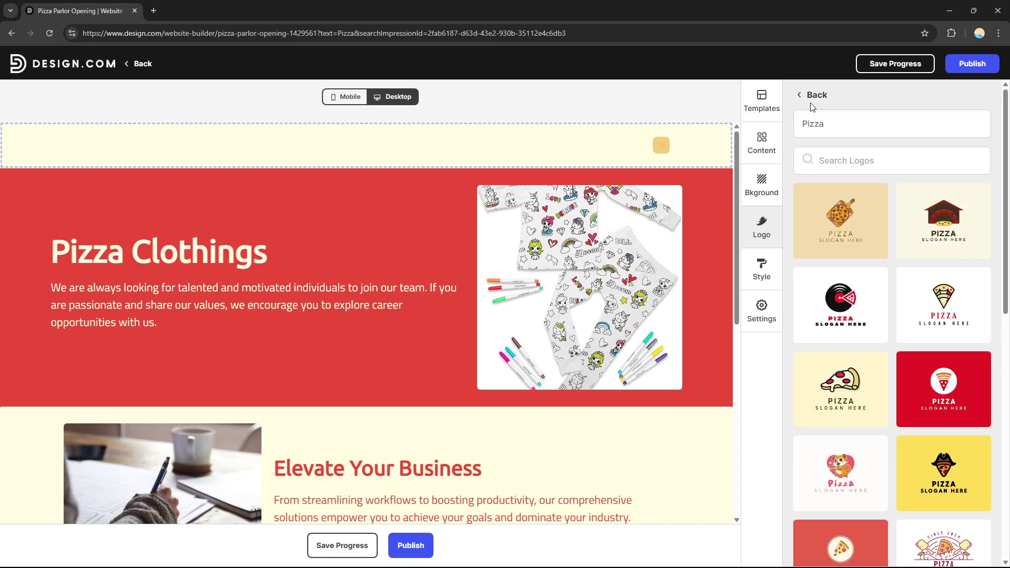
{"action": "left_click", "coordinate": [809, 97]}
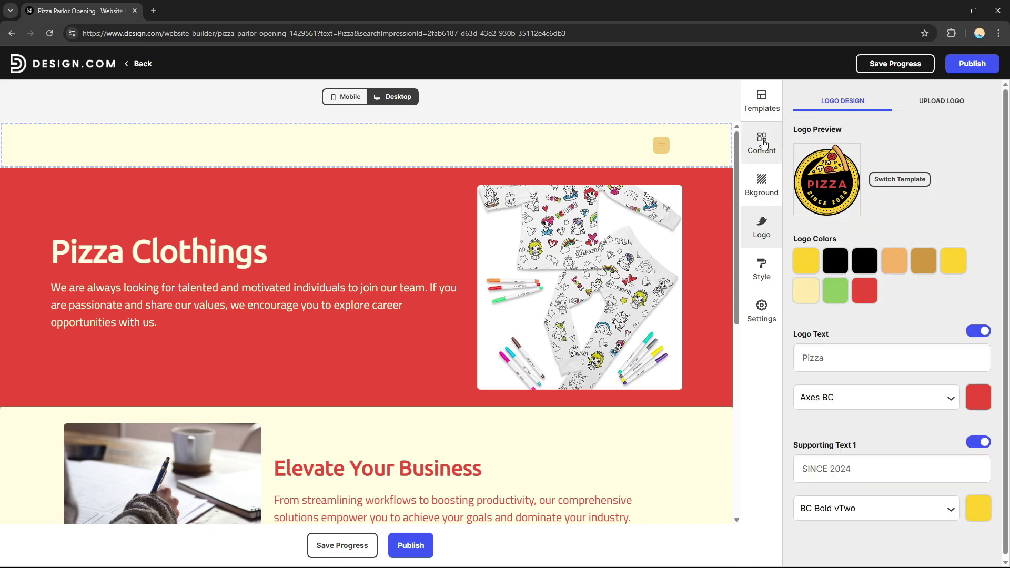
- Show the round pizza logo in the desktop header using the Upload logo option
{"action": "left_click", "coordinate": [767, 109]}
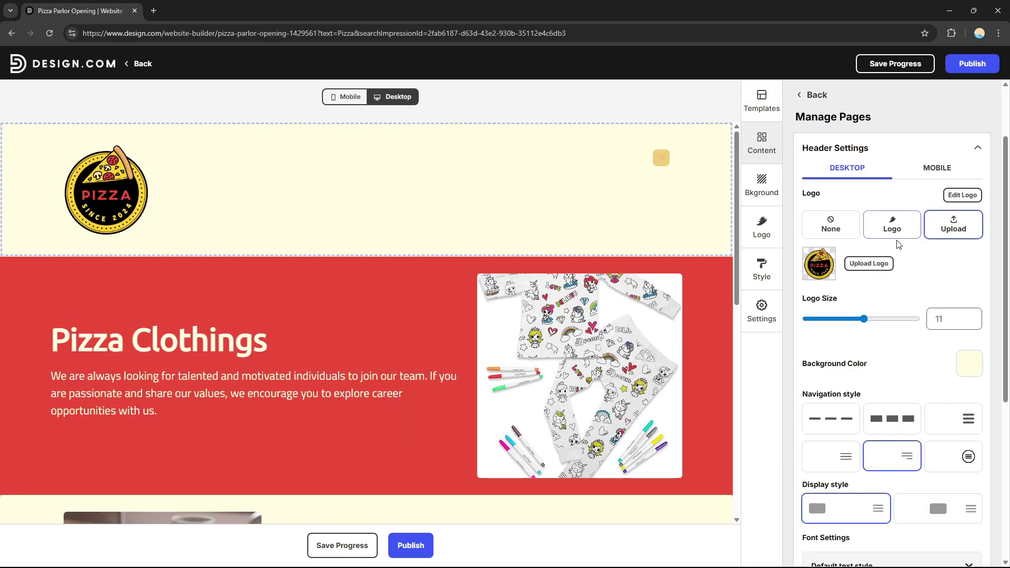
{"action": "left_click", "coordinate": [901, 235]}
{"action": "left_click", "coordinate": [954, 226]}
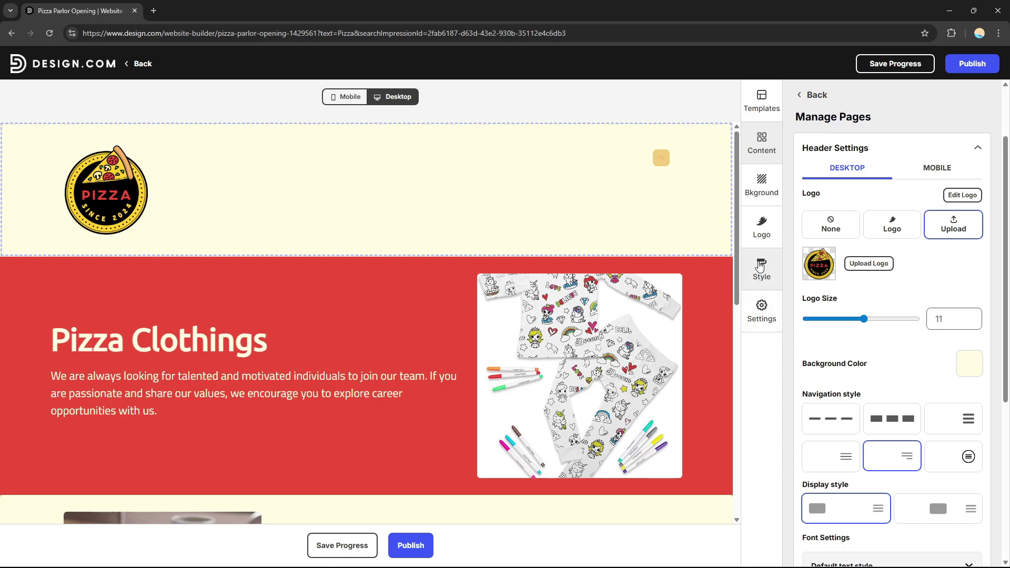
- Inspect the color choices for the orange and black parts of the logo design
{"action": "left_click", "coordinate": [761, 229]}
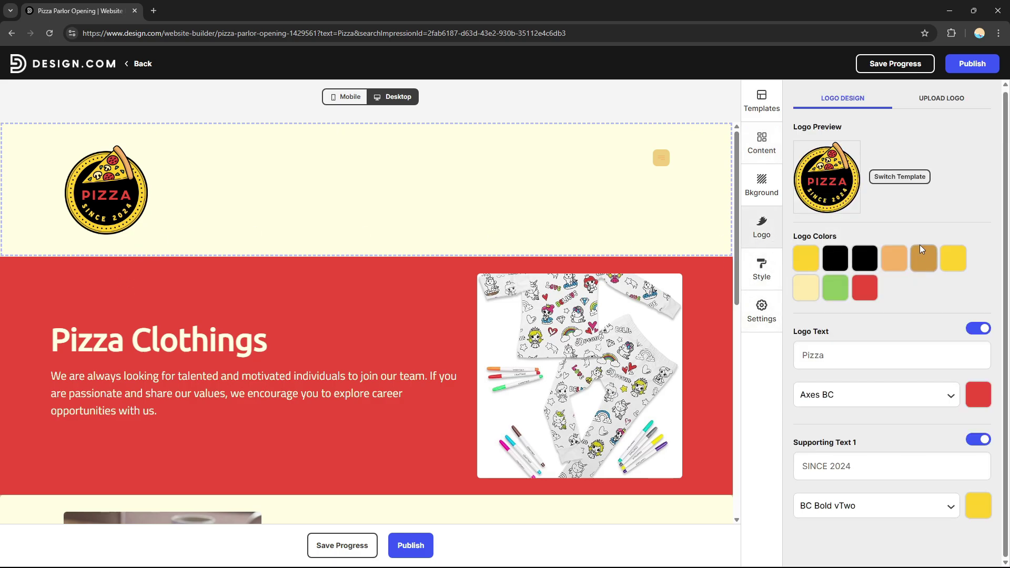
{"action": "left_click", "coordinate": [894, 259]}
{"action": "left_click", "coordinate": [994, 173]}
{"action": "left_click", "coordinate": [832, 253]}
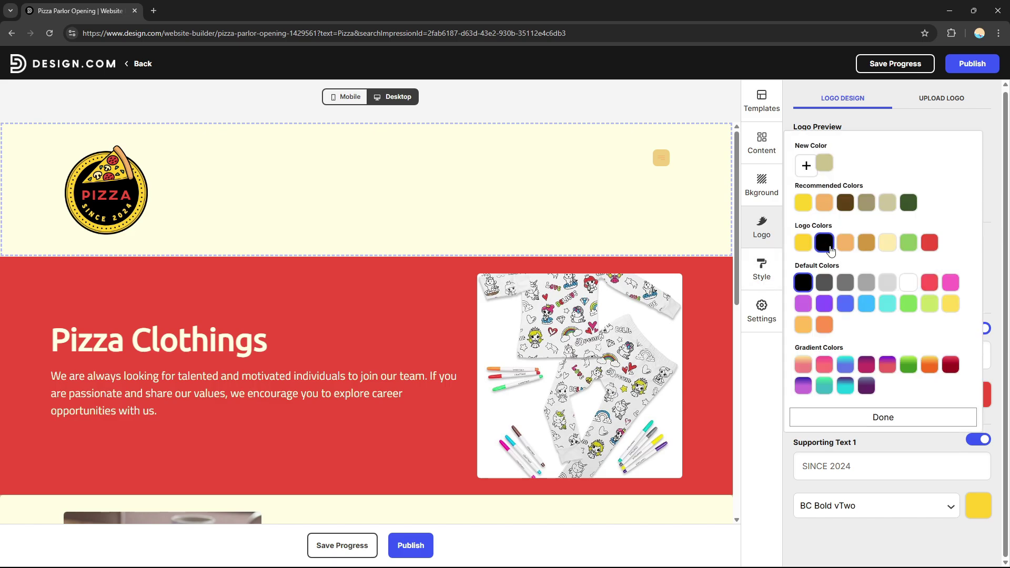
{"action": "left_click", "coordinate": [989, 141]}
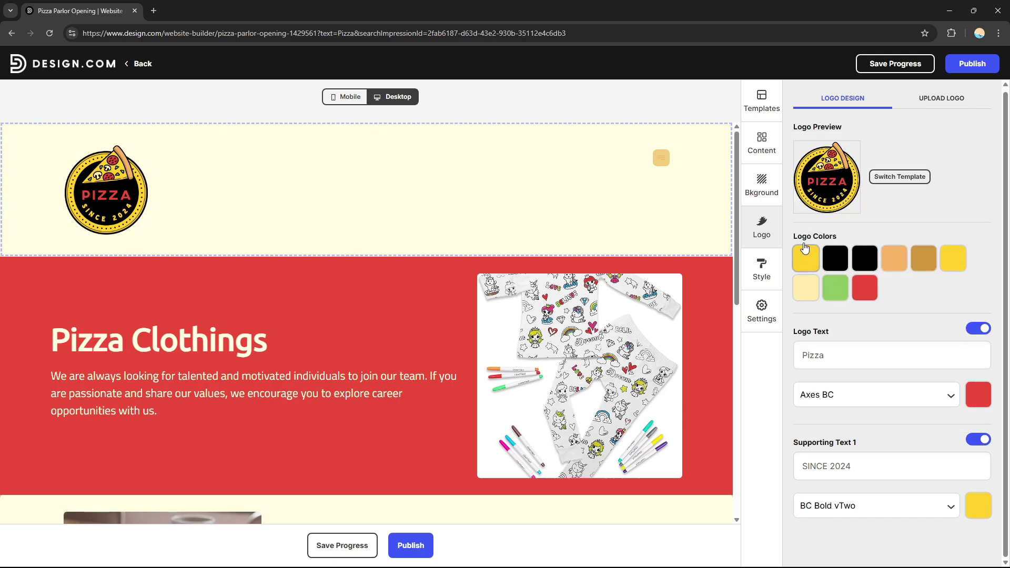
- Change the logo text to PIZZEER, keeping the Axes BC font
{"action": "left_click", "coordinate": [916, 355]}
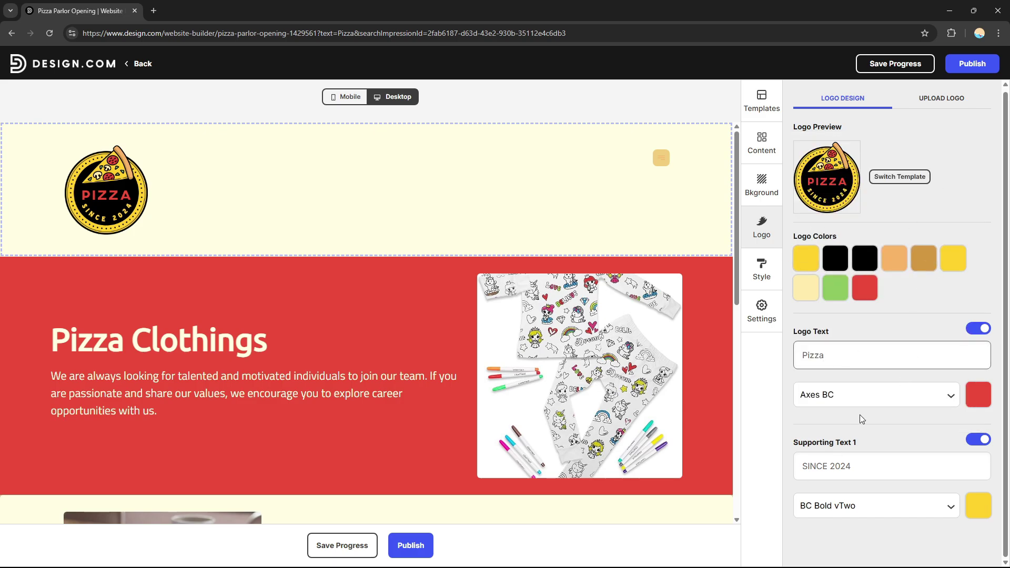
{"action": "left_click", "coordinate": [887, 401]}
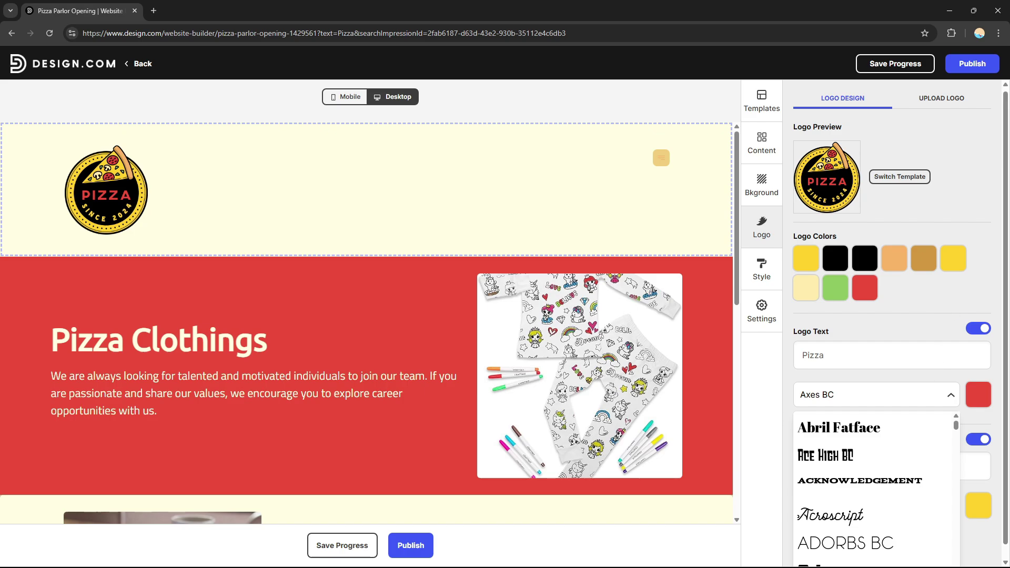
{"action": "triple_click", "coordinate": [814, 236]}
{"action": "double_click", "coordinate": [870, 357]}
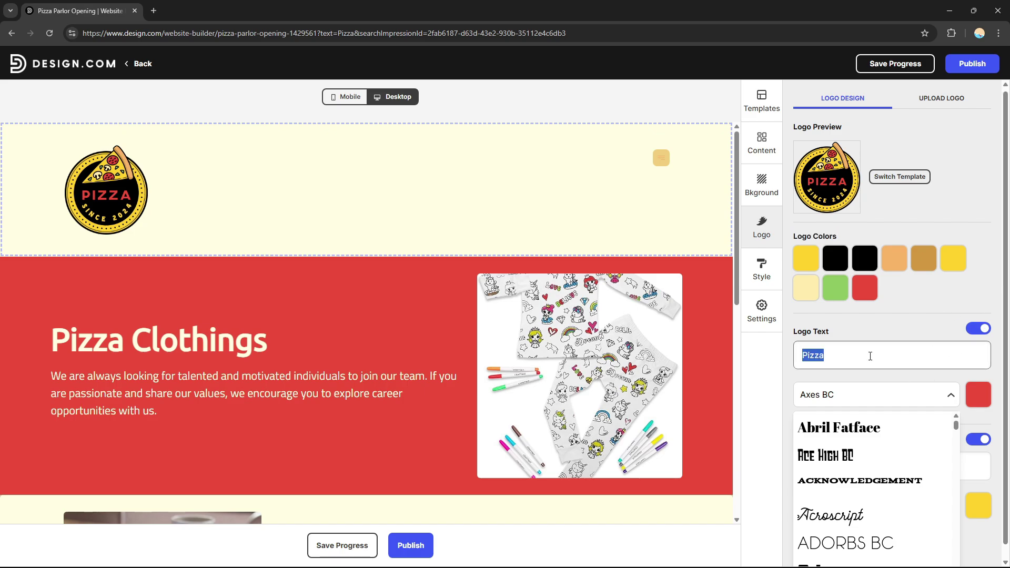
{"action": "type", "text": "Pl"}
{"action": "type", "text": "ZZEER"}
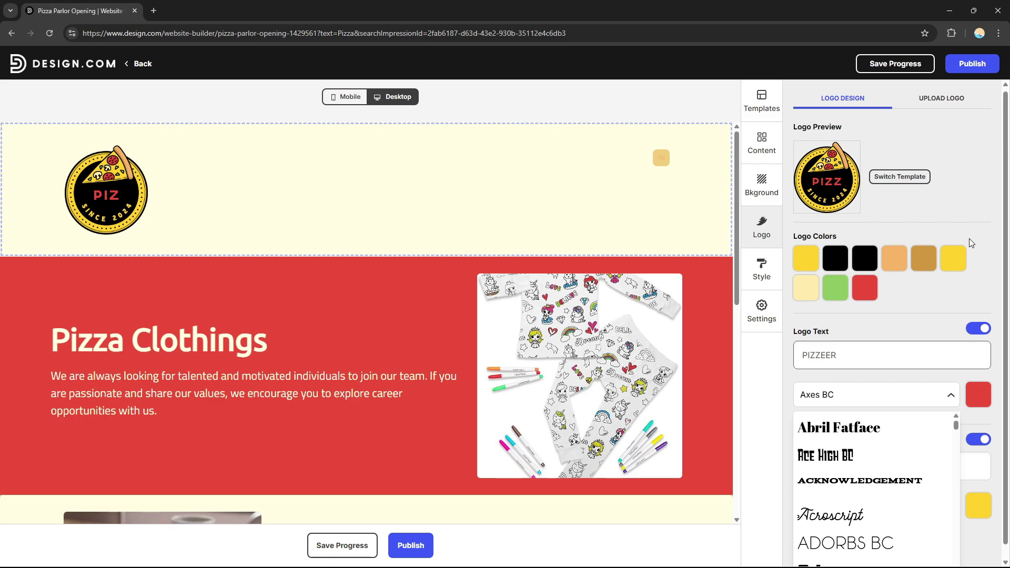
{"action": "left_click", "coordinate": [986, 155]}
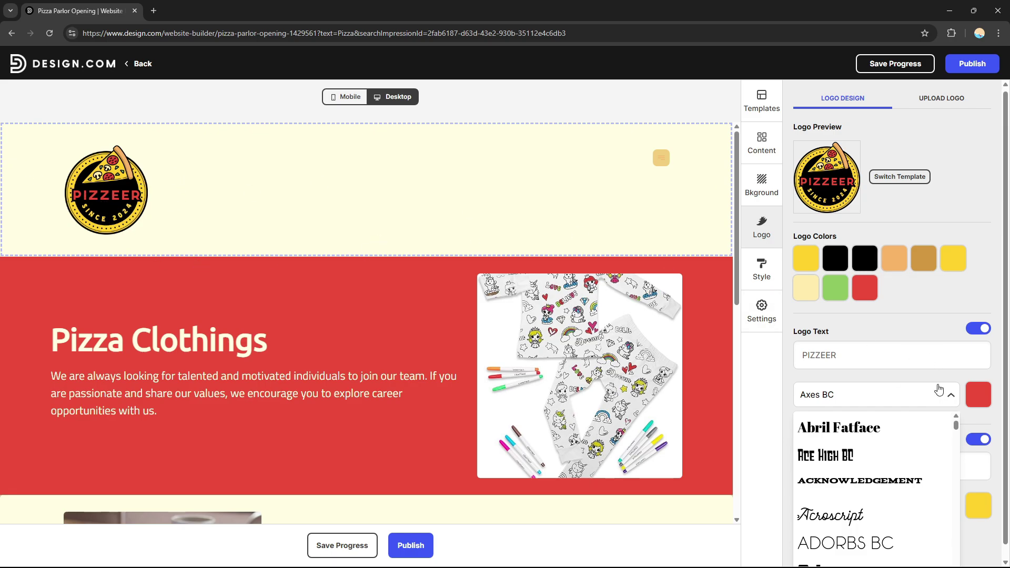
{"action": "left_click", "coordinate": [934, 401]}
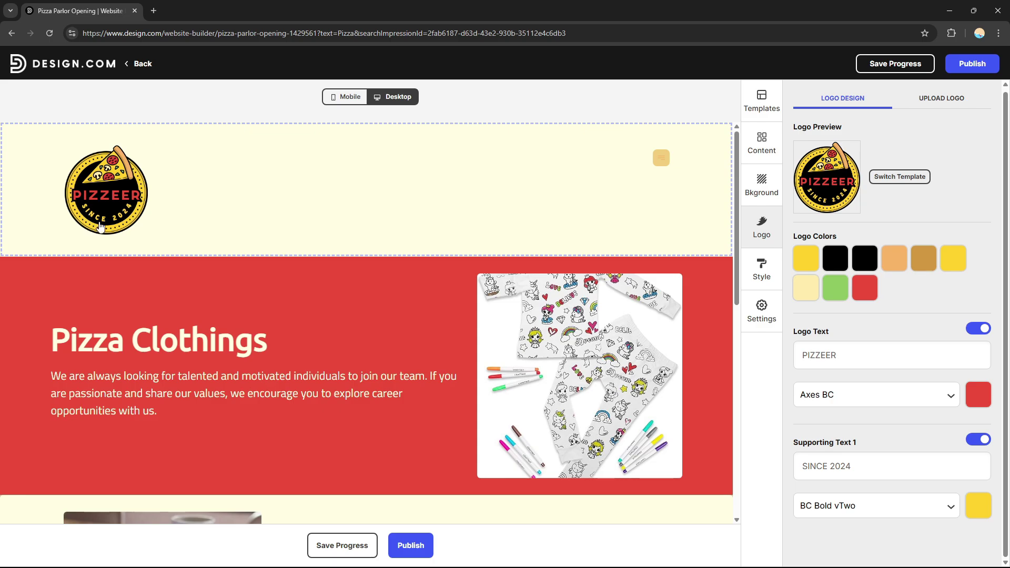
- Set the PIZZEER logo text's color to the light orange from the logo colors
{"action": "left_click", "coordinate": [873, 461]}
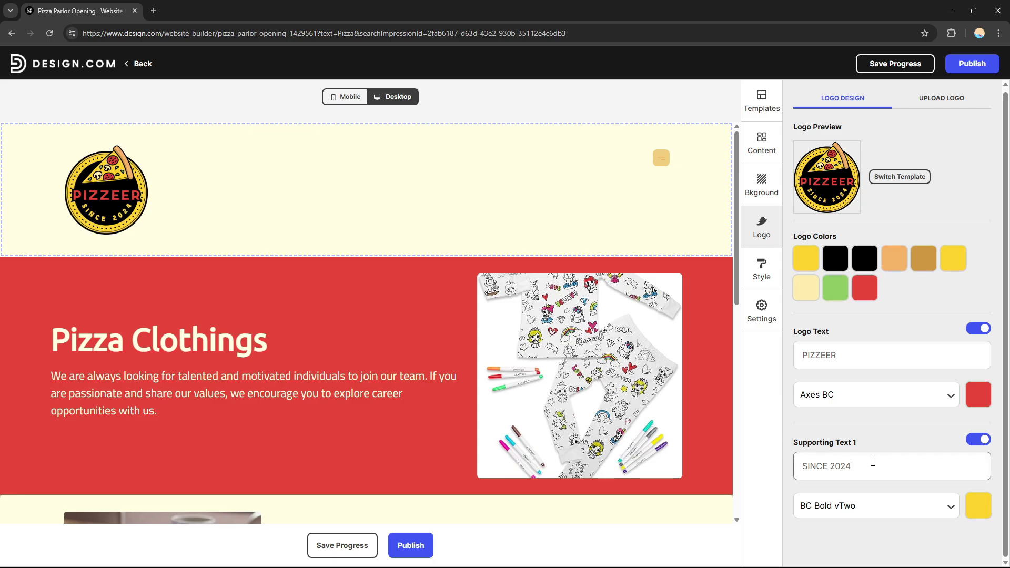
{"action": "left_click", "coordinate": [873, 401]}
{"action": "left_click", "coordinate": [873, 401]}
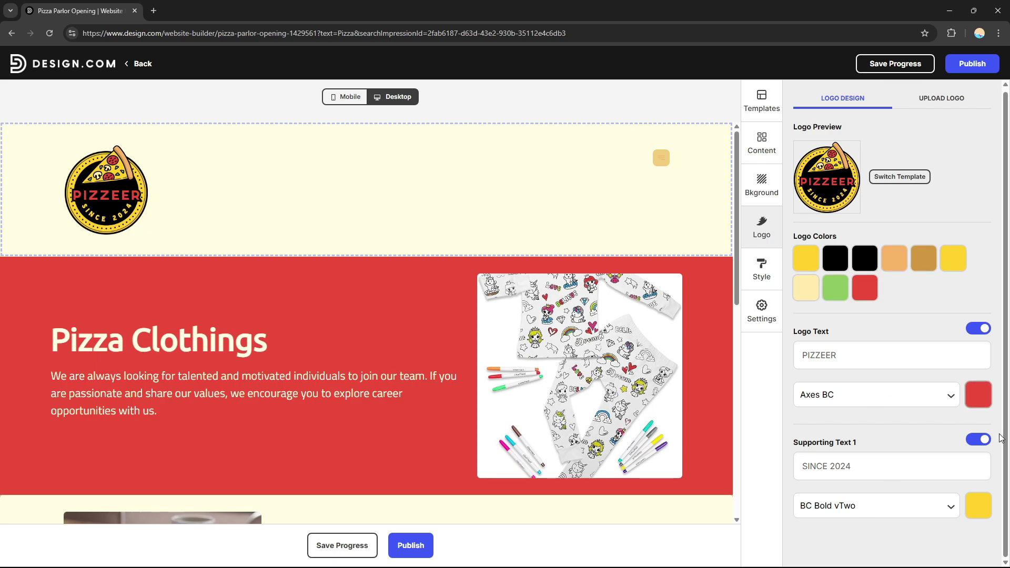
{"action": "left_click", "coordinate": [983, 404]}
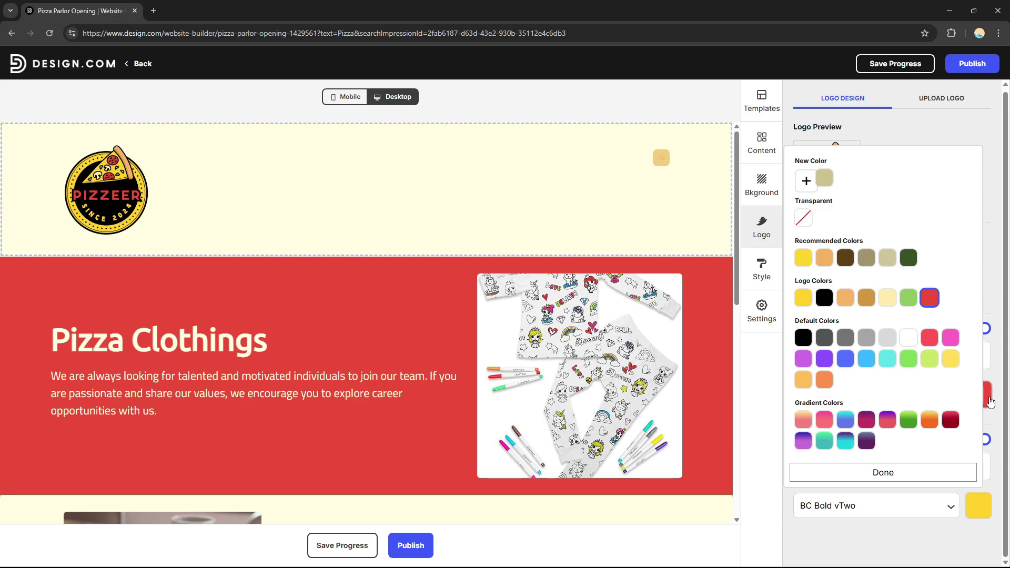
{"action": "left_click", "coordinate": [887, 299]}
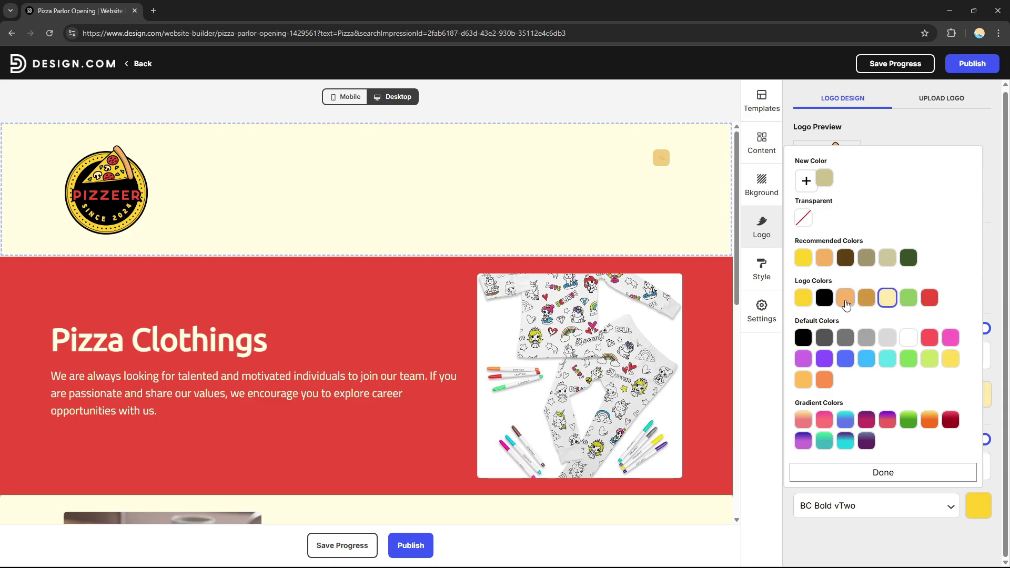
{"action": "left_click", "coordinate": [846, 299]}
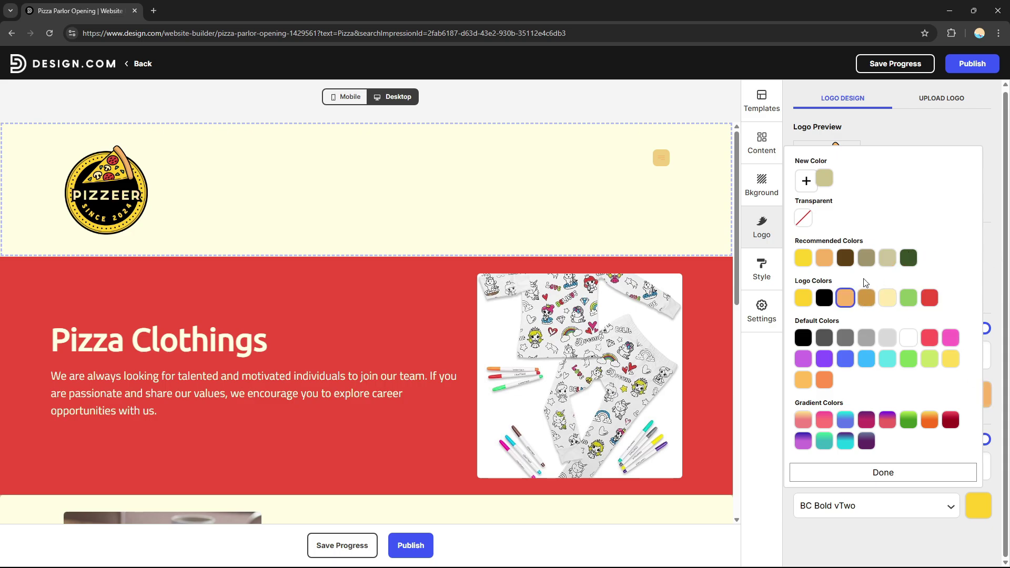
{"action": "left_click", "coordinate": [996, 289]}
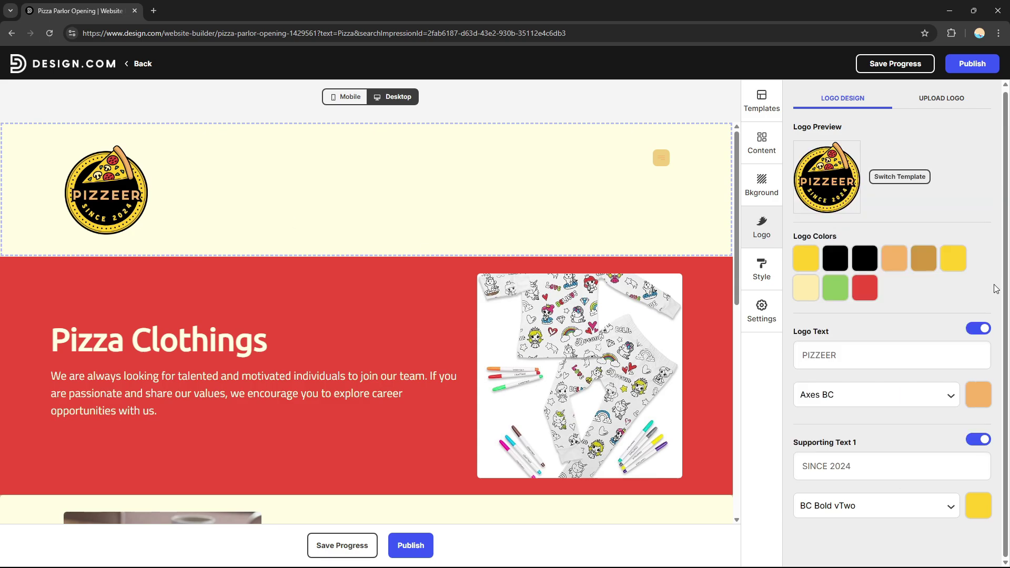
- Try the square and rounded solid, square and rounded outlined, and rounded dashed button styles for the website
{"action": "left_click", "coordinate": [765, 276]}
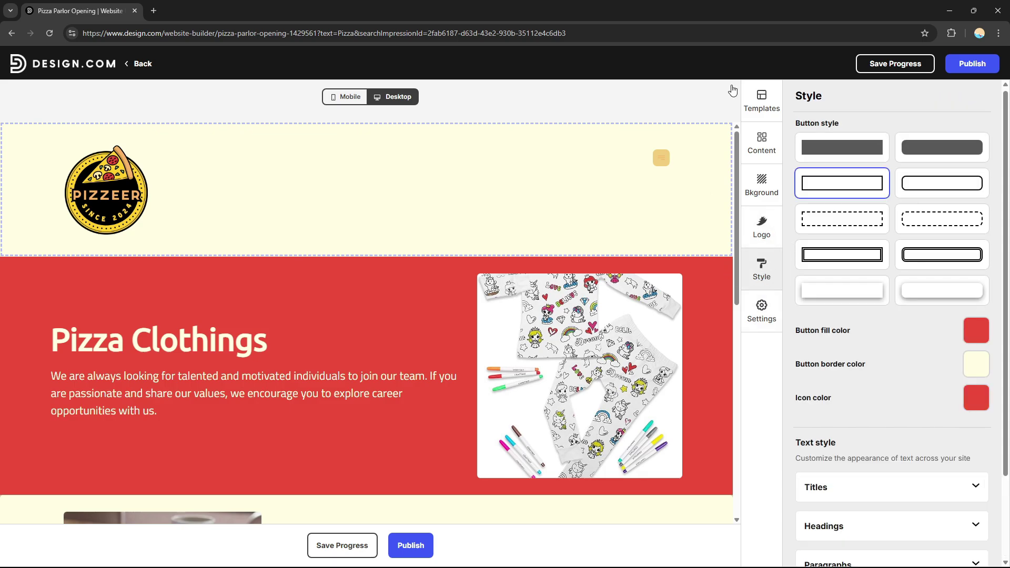
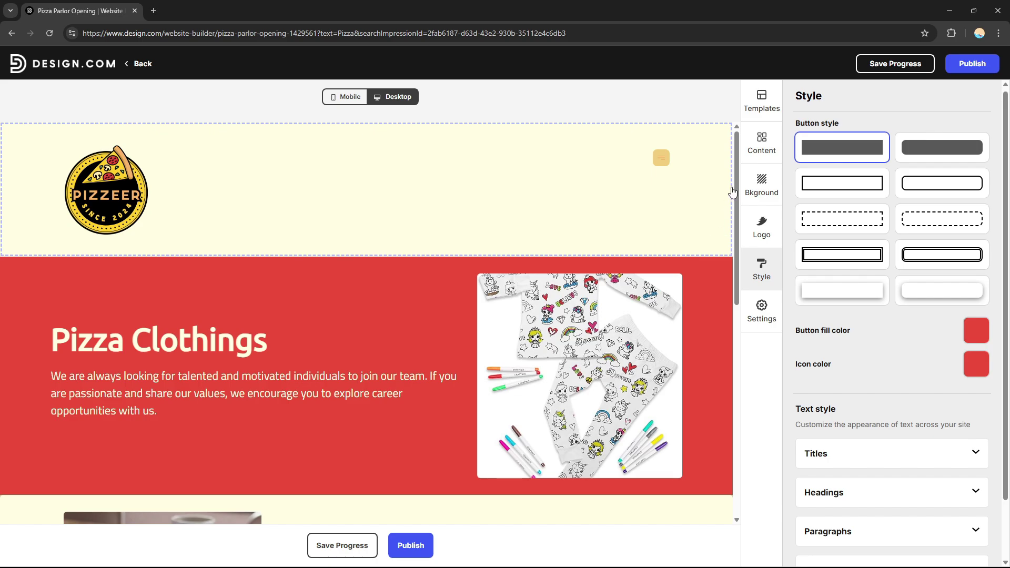
{"action": "key", "text": "ctrl+a"}
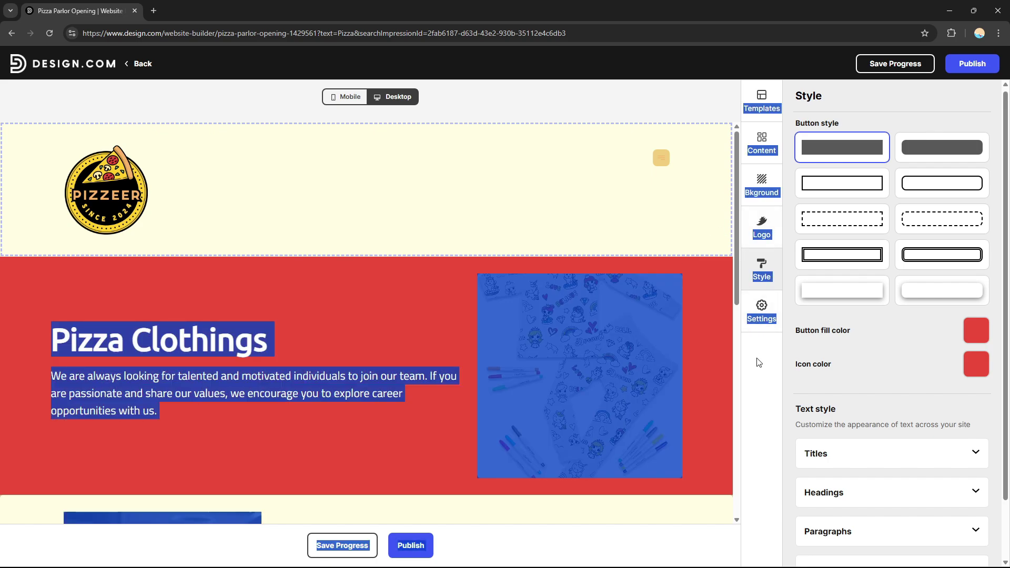
{"action": "left_click", "coordinate": [898, 100]}
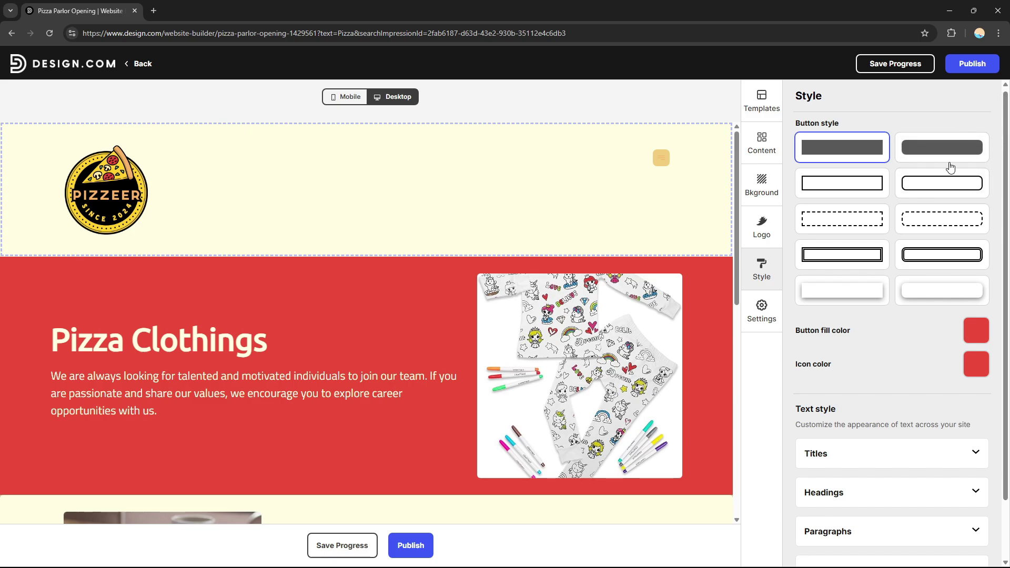
{"action": "left_click", "coordinate": [940, 150]}
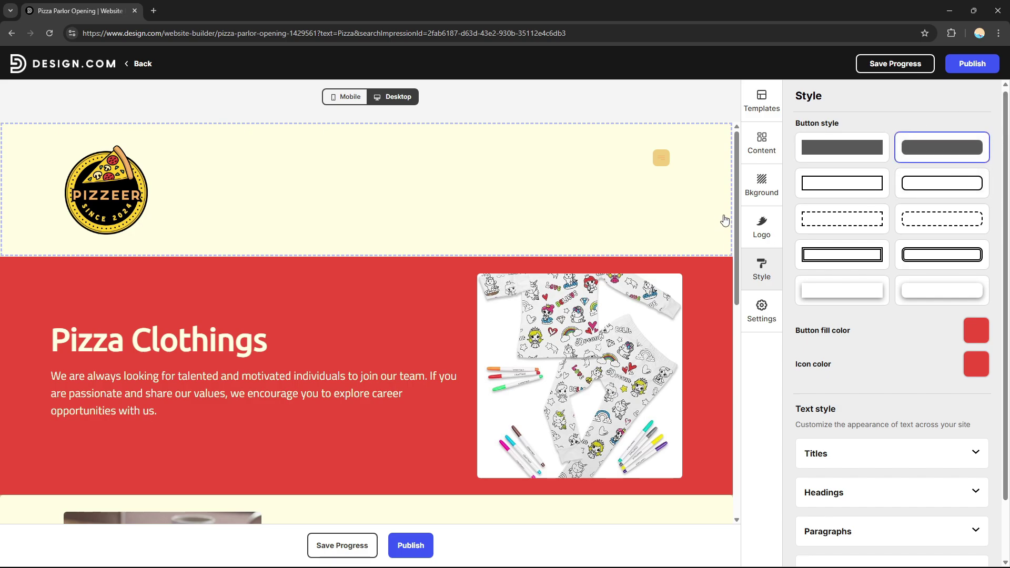
{"action": "left_click", "coordinate": [859, 183]}
{"action": "left_click_drag", "start_coordinate": [736, 201], "coordinate": [766, 450]}
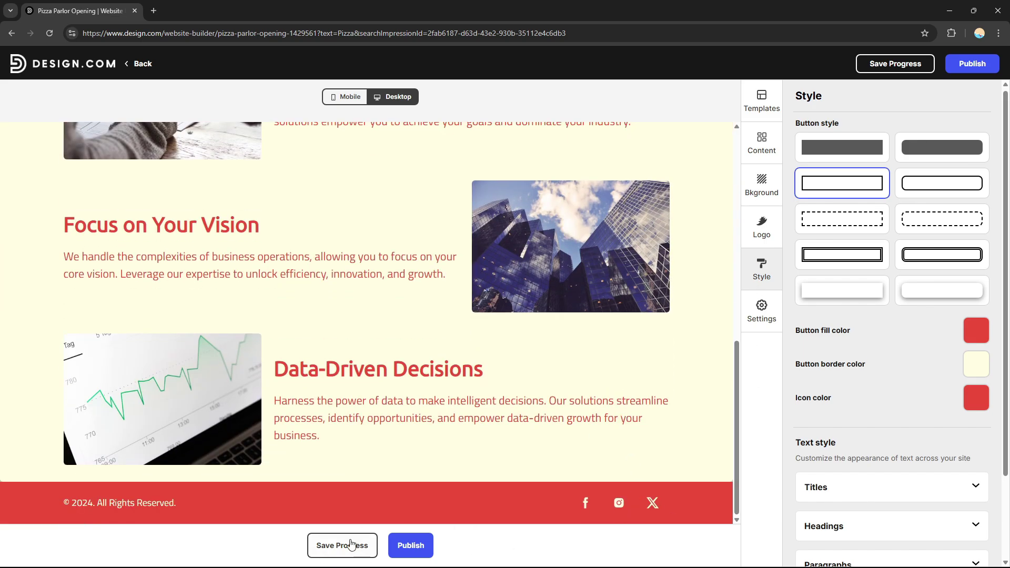
{"action": "left_click", "coordinate": [960, 184]}
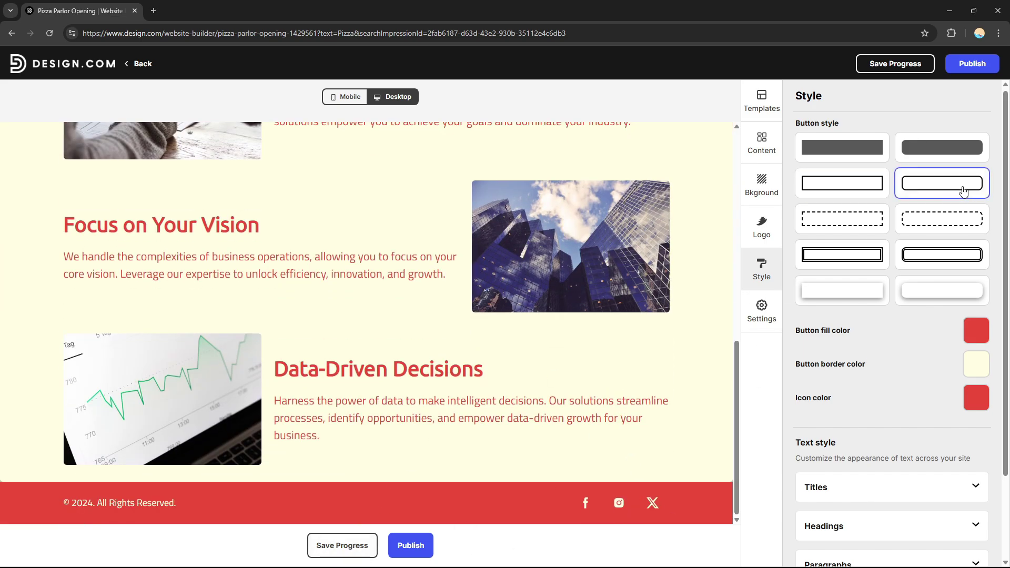
{"action": "left_click", "coordinate": [955, 224]}
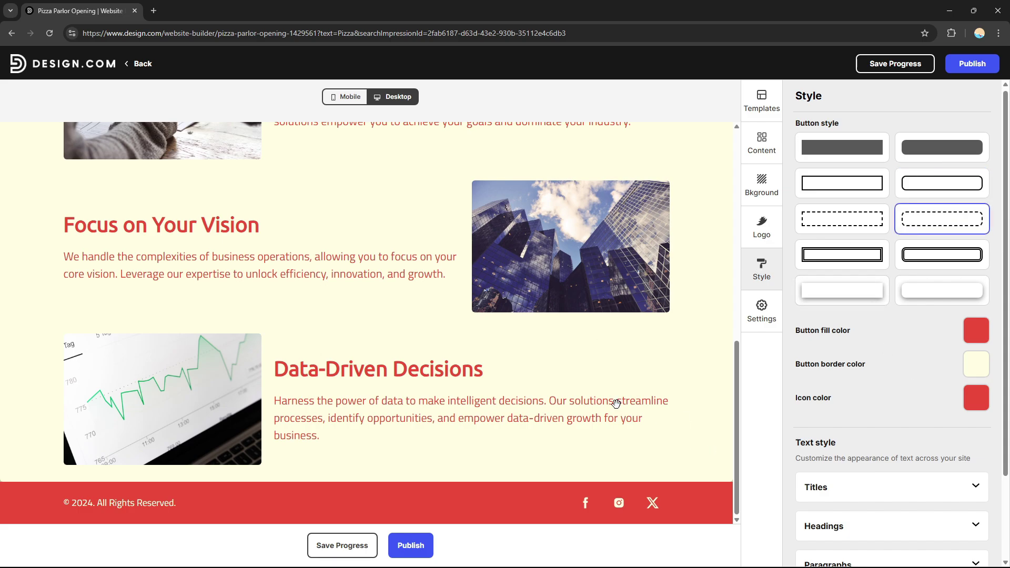
{"action": "left_click_drag", "start_coordinate": [737, 413], "coordinate": [736, 203]}
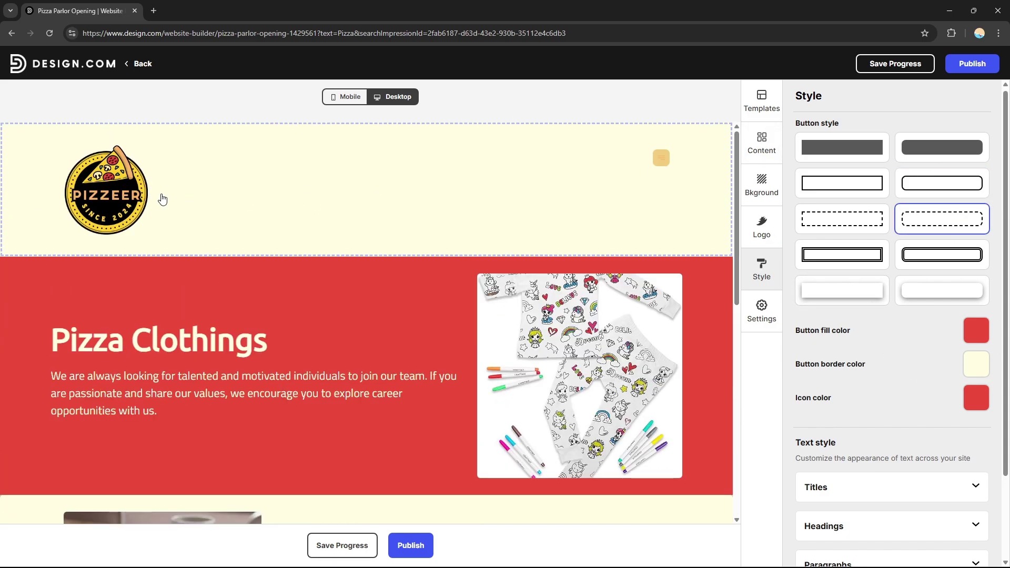
- Show the Home page through the site's navigation menu and apply the square double-border style to its buttons
{"action": "left_click", "coordinate": [660, 157]}
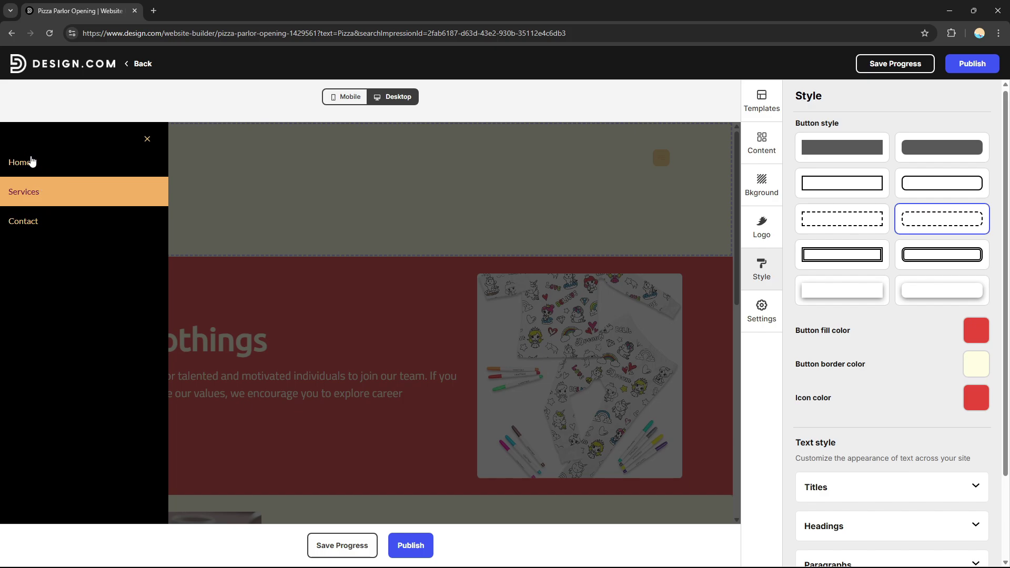
{"action": "left_click", "coordinate": [29, 163]}
{"action": "left_click", "coordinate": [836, 227]}
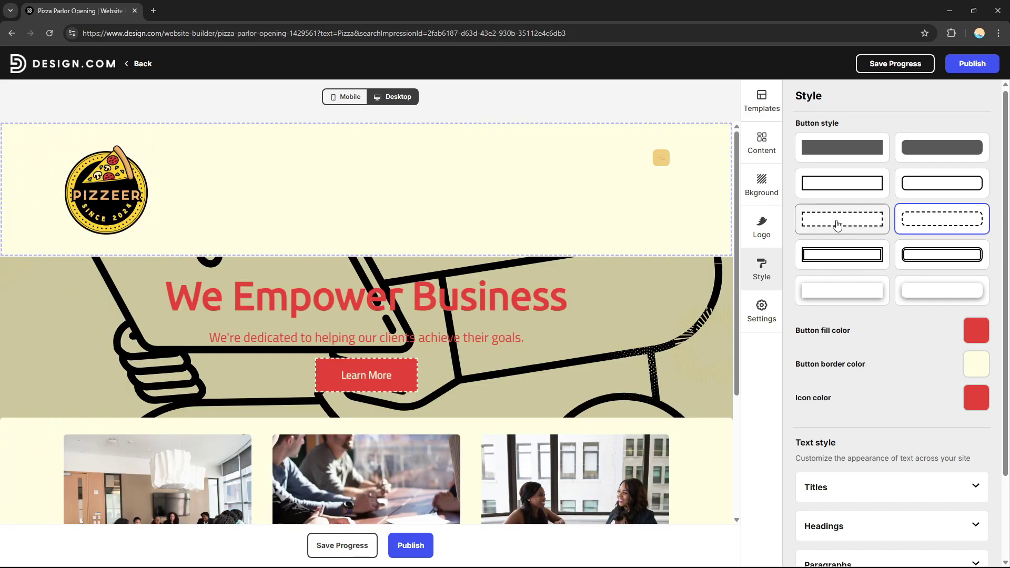
{"action": "left_click", "coordinate": [839, 151]}
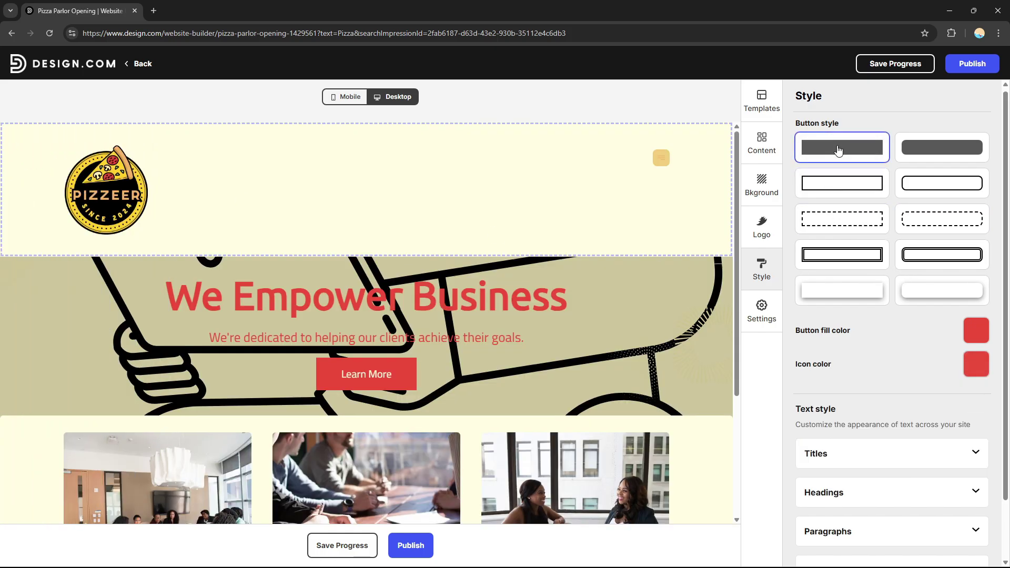
{"action": "left_click", "coordinate": [941, 152]}
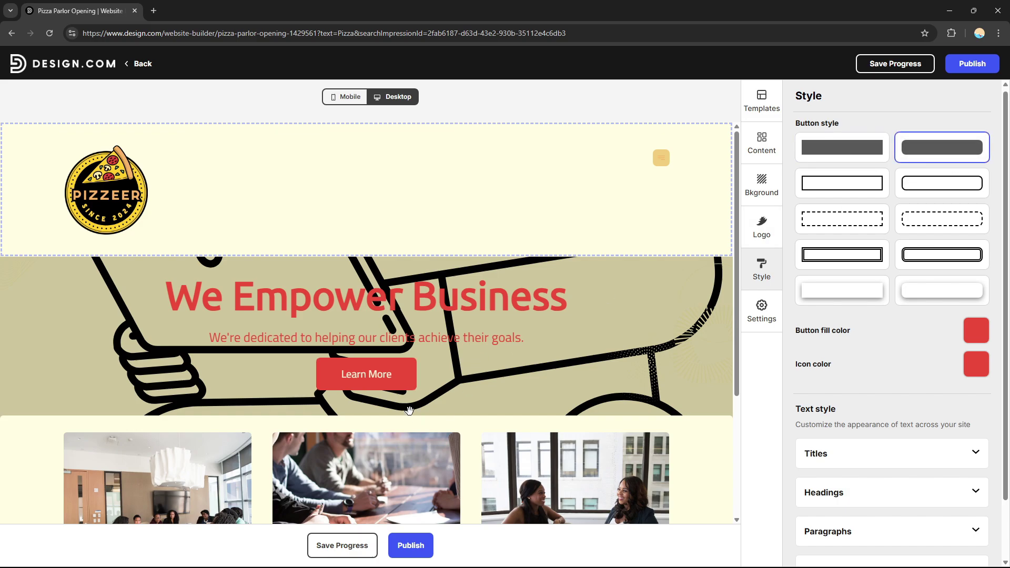
{"action": "left_click", "coordinate": [842, 184]}
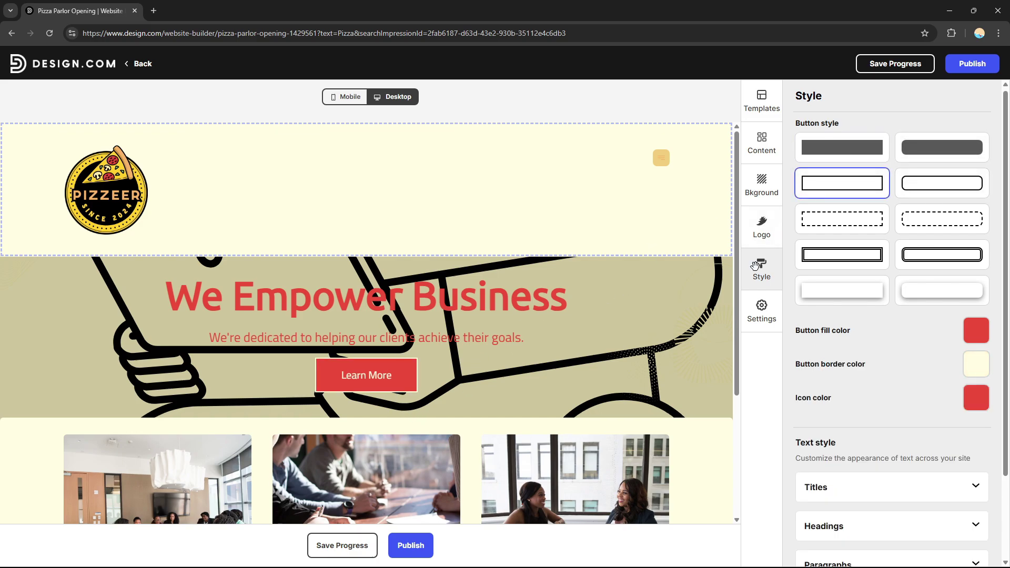
{"action": "left_click", "coordinate": [831, 221]}
{"action": "left_click", "coordinate": [839, 255]}
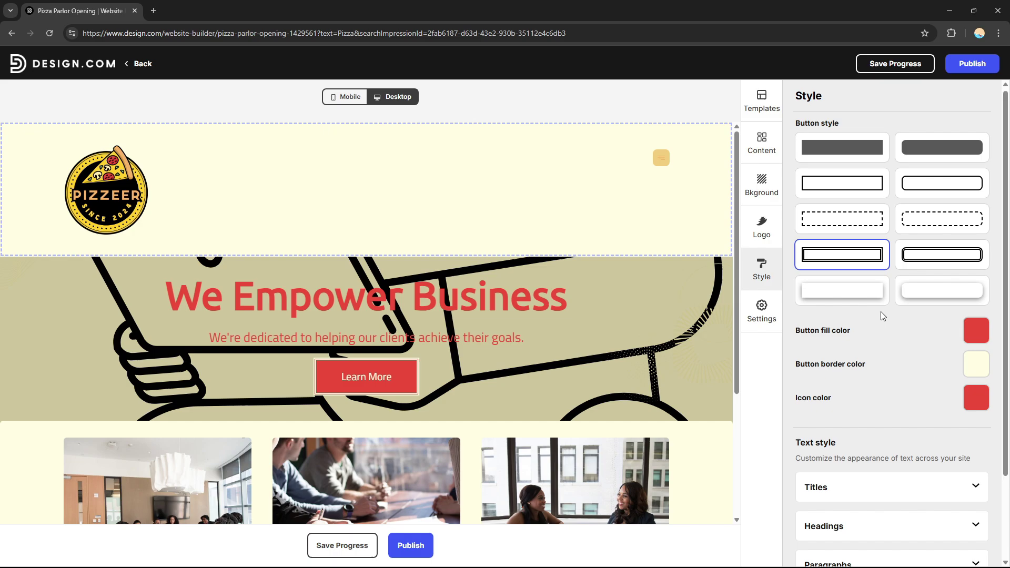
- Inspect the color settings for the button fill, button border and icons
{"action": "left_click", "coordinate": [974, 332]}
{"action": "left_click", "coordinate": [929, 361]}
{"action": "left_click_drag", "start_coordinate": [960, 404], "coordinate": [793, 360]}
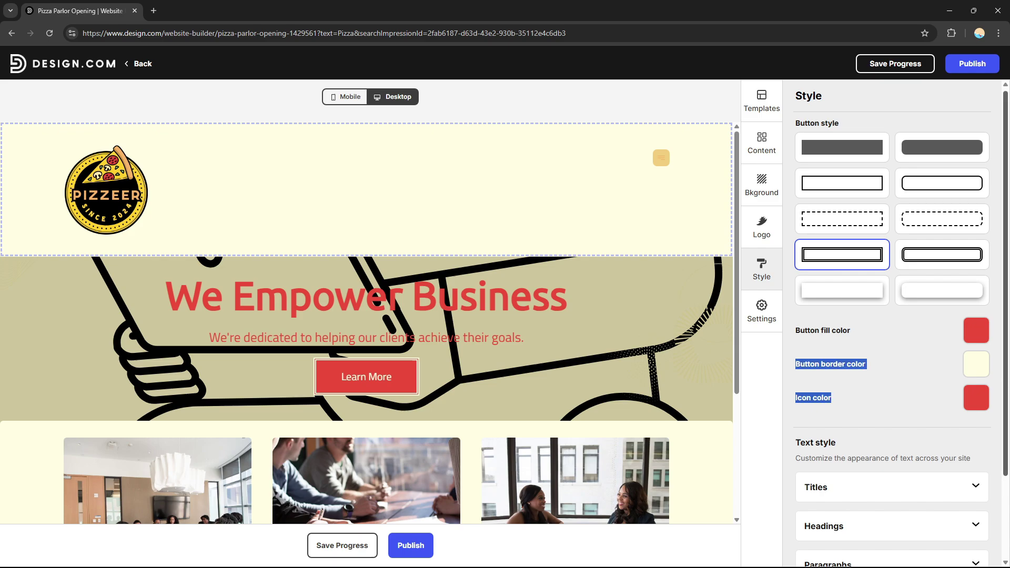
- Examine the text style options for titles, headings and paragraphs, including the available Modern fonts
{"action": "scroll", "coordinate": [890, 386], "scroll_direction": "down", "scroll_amount": 2}
{"action": "left_click", "coordinate": [905, 398]}
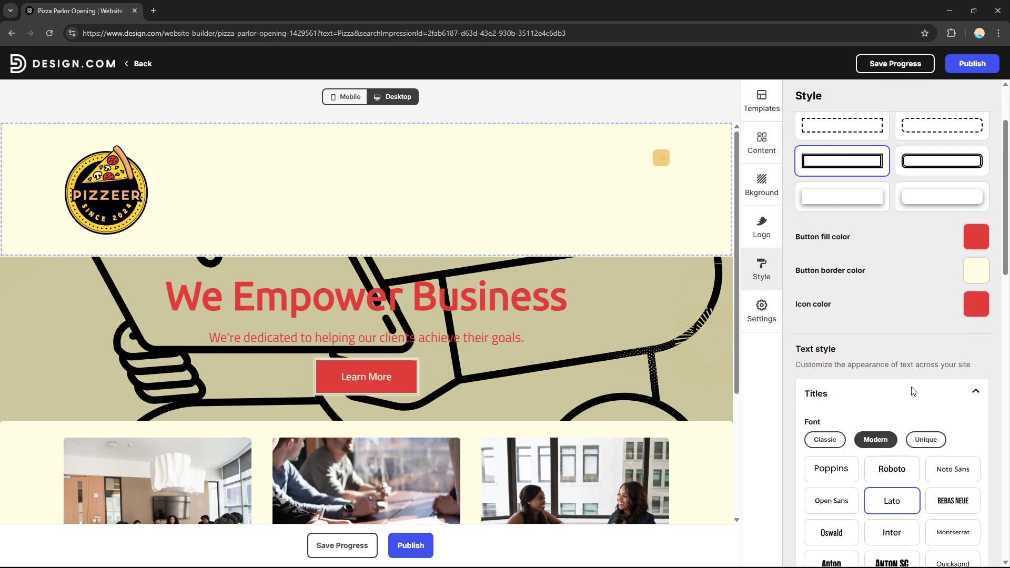
{"action": "scroll", "coordinate": [913, 392], "scroll_direction": "down", "scroll_amount": 3}
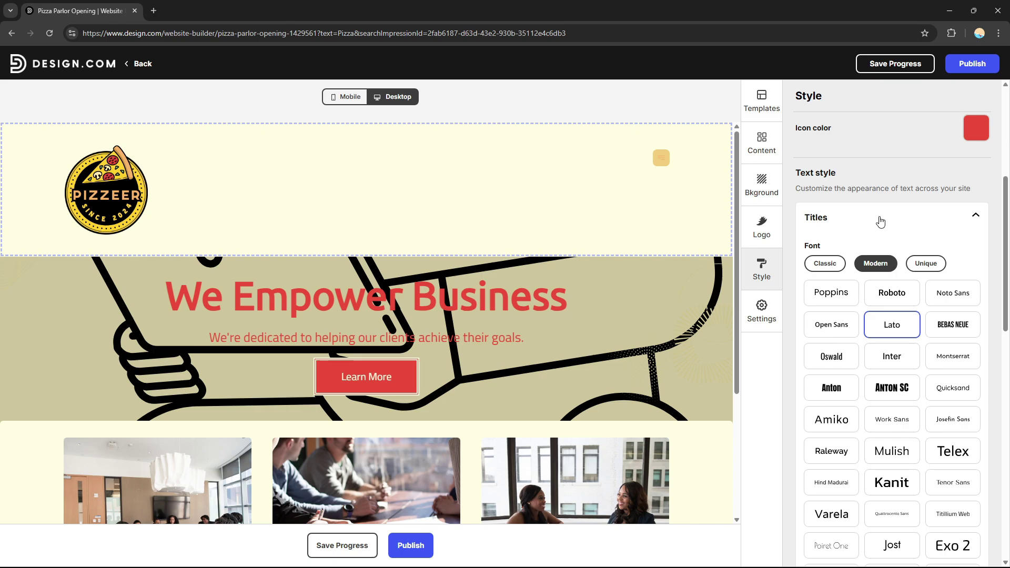
{"action": "left_click", "coordinate": [976, 219]}
{"action": "left_click", "coordinate": [887, 394]}
{"action": "left_click", "coordinate": [962, 224]}
{"action": "left_click", "coordinate": [866, 426]}
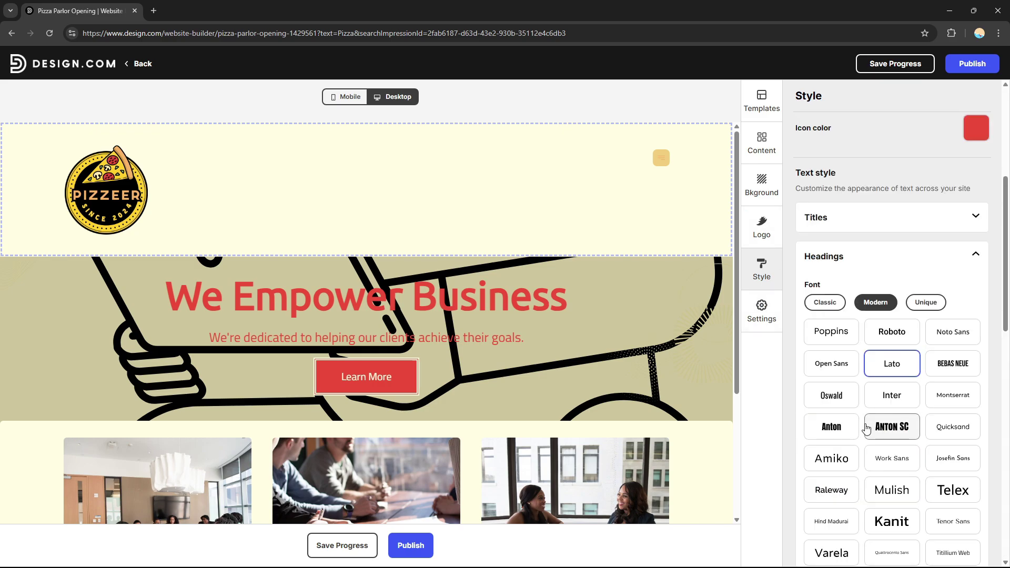
{"action": "left_click", "coordinate": [975, 256]}
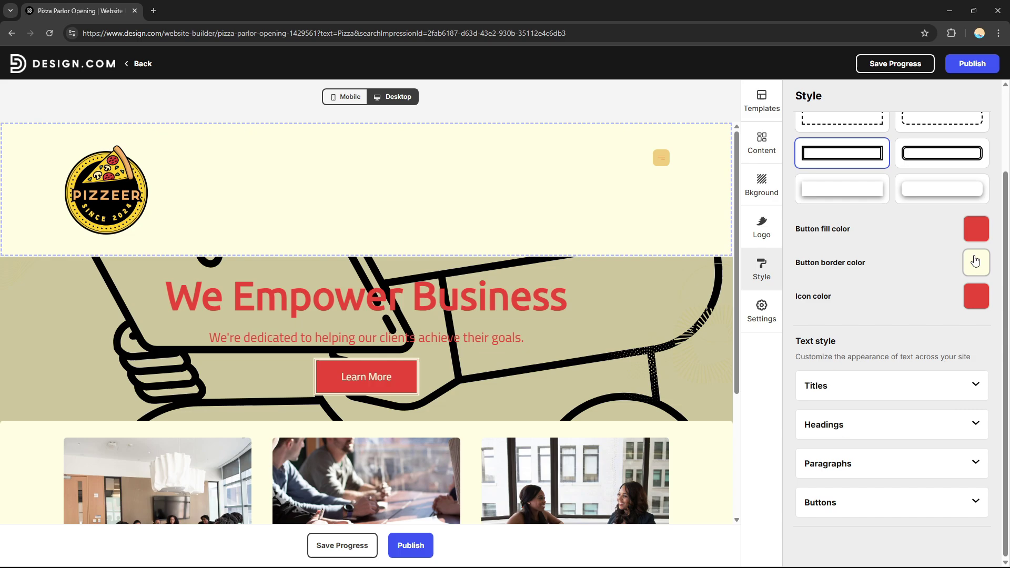
{"action": "left_click", "coordinate": [876, 471]}
{"action": "left_click", "coordinate": [959, 290]}
- Review the website's SEO settings, covering the favicon and the Google Analytics GA4 measurement ID format
{"action": "left_click", "coordinate": [768, 314]}
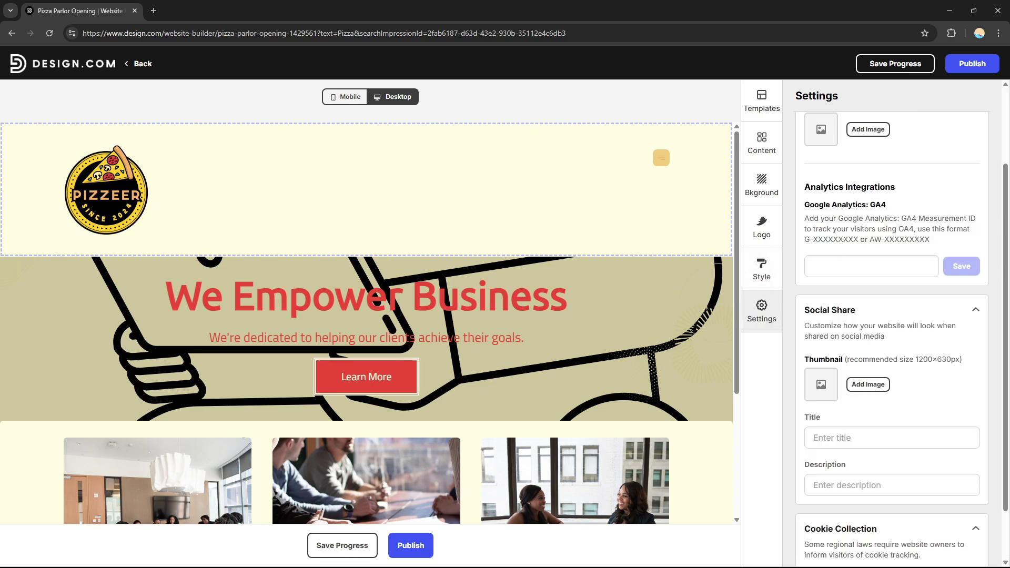
{"action": "left_click_drag", "start_coordinate": [805, 187], "coordinate": [976, 218]}
{"action": "scroll", "coordinate": [892, 315], "scroll_direction": "up", "scroll_amount": 2}
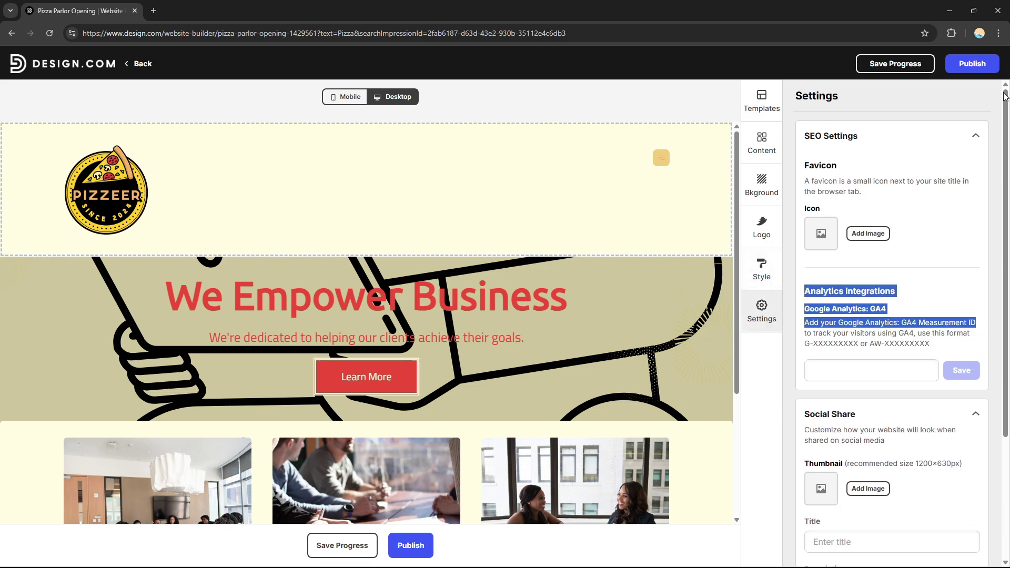
{"action": "left_click", "coordinate": [854, 206]}
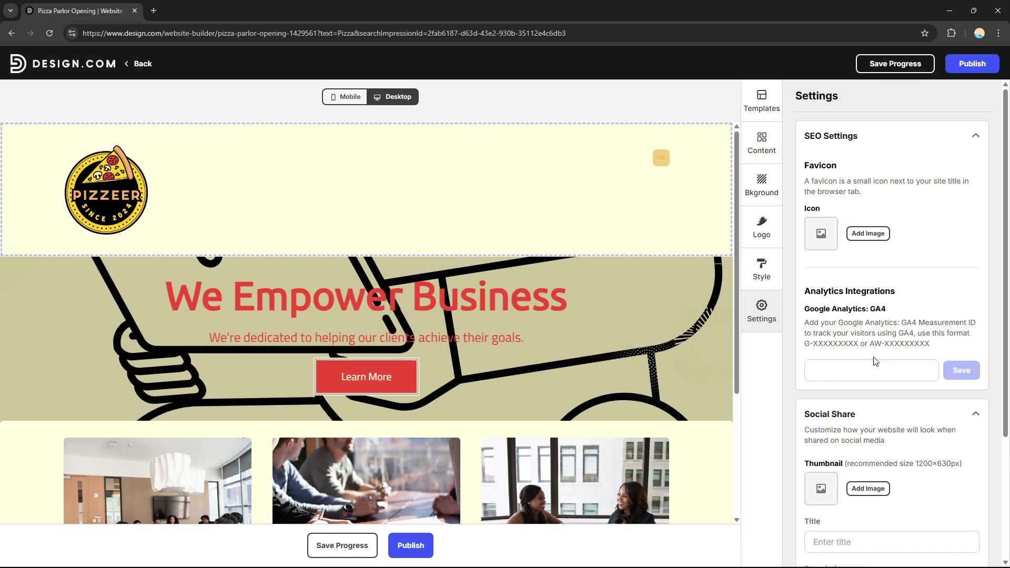
{"action": "left_click_drag", "start_coordinate": [810, 345], "coordinate": [942, 345]}
{"action": "left_click_drag", "start_coordinate": [805, 307], "coordinate": [971, 334]}
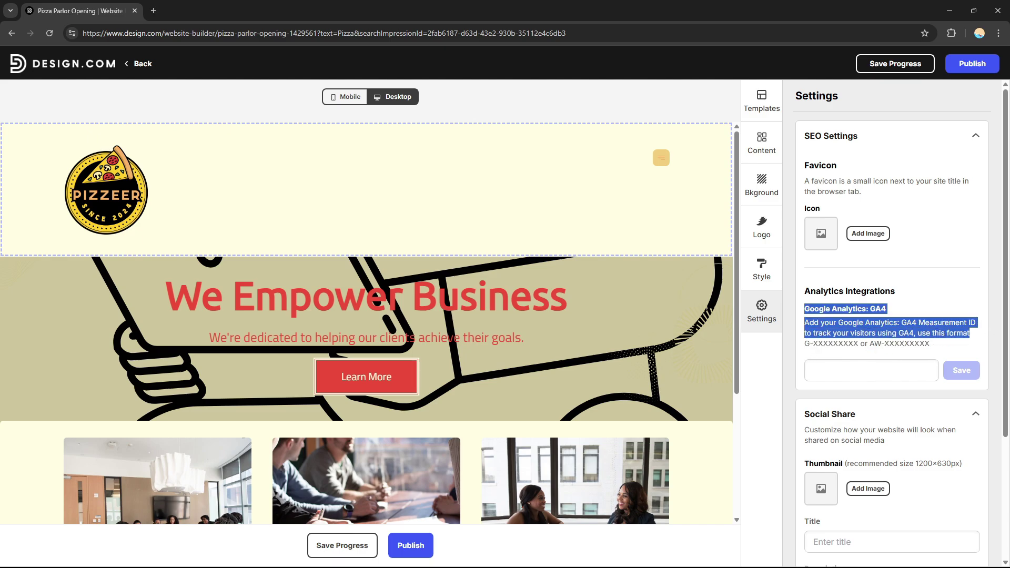
{"action": "left_click", "coordinate": [1007, 316]}
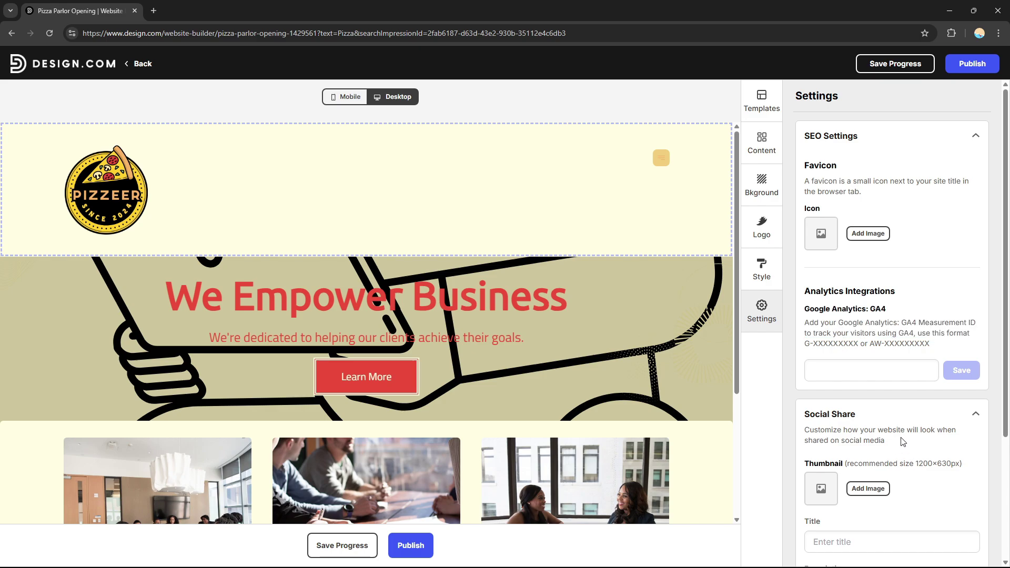
- Review the Social Share thumbnail, title and description settings and the cookie collection banner option
{"action": "scroll", "coordinate": [1006, 316], "scroll_direction": "down", "scroll_amount": 2}
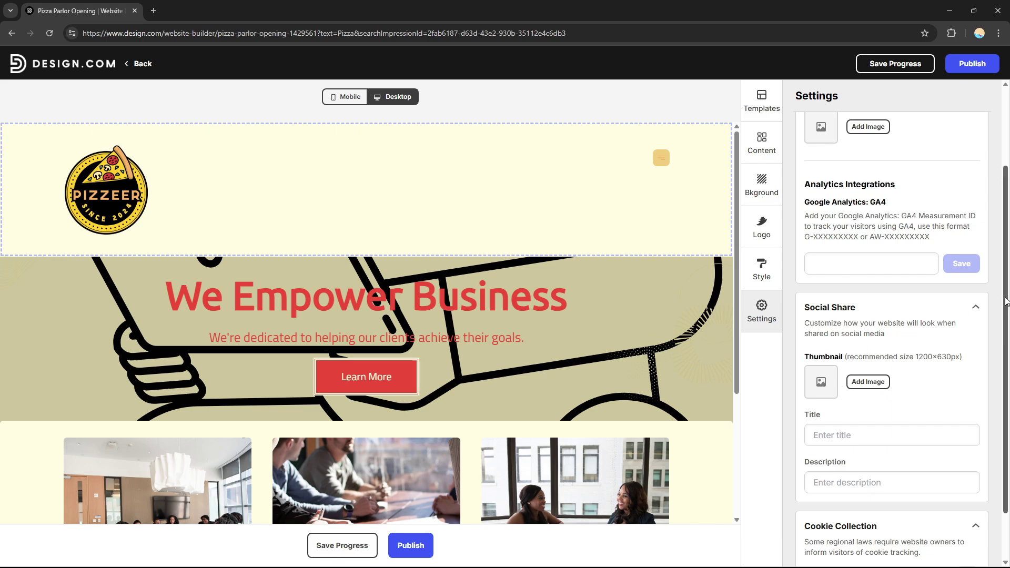
{"action": "scroll", "coordinate": [1003, 310], "scroll_direction": "down", "scroll_amount": 1}
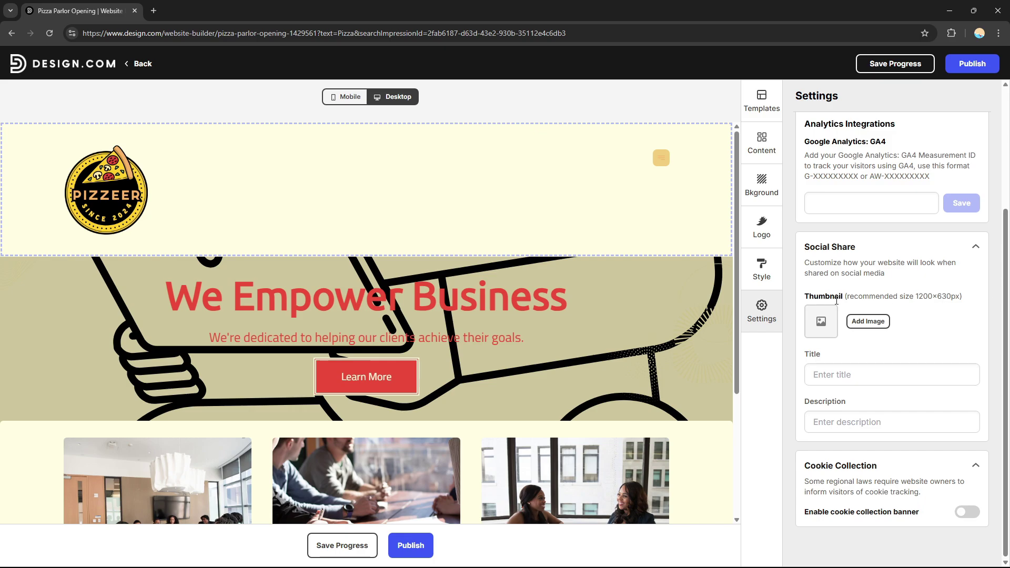
{"action": "left_click", "coordinate": [875, 416]}
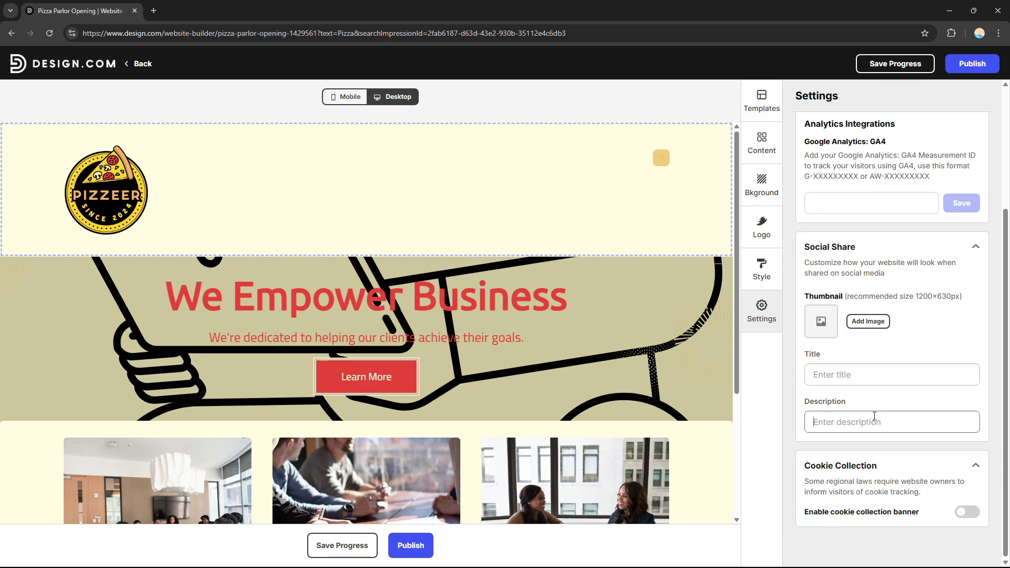
{"action": "left_click", "coordinate": [838, 533]}
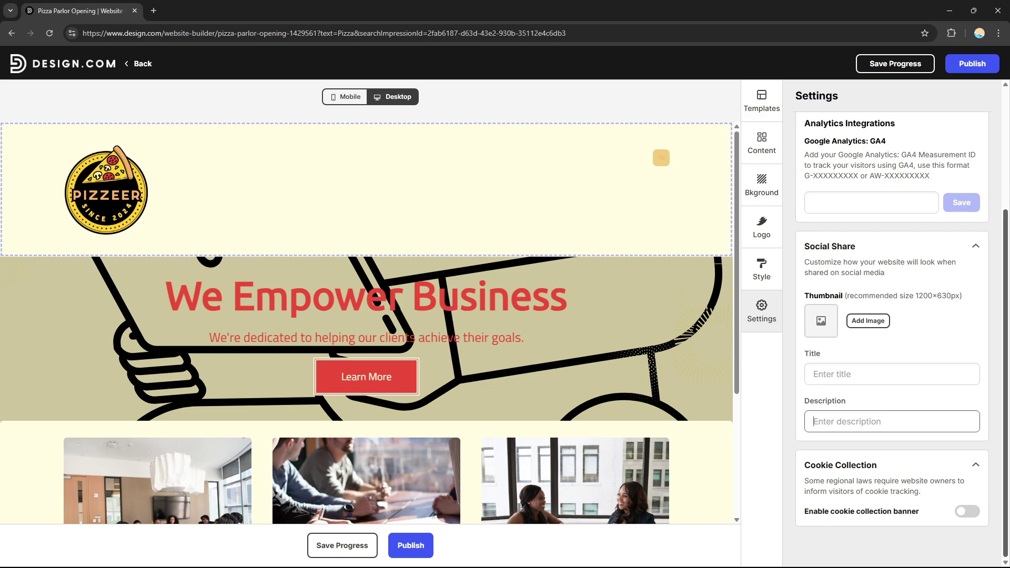
{"action": "scroll", "coordinate": [761, 158], "scroll_direction": "up", "scroll_amount": 2}
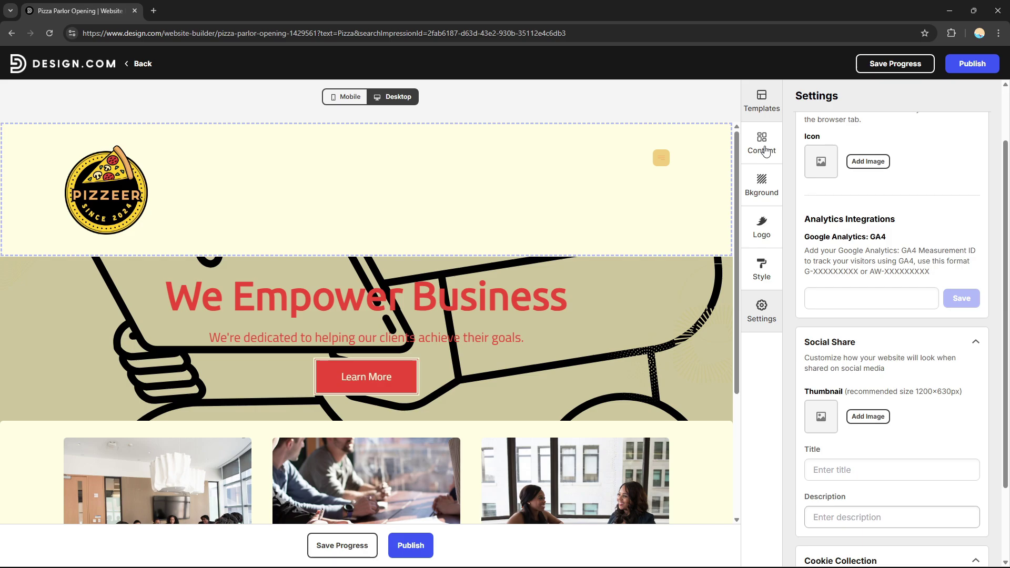
{"action": "left_click", "coordinate": [766, 151]}
{"action": "left_click", "coordinate": [763, 195]}
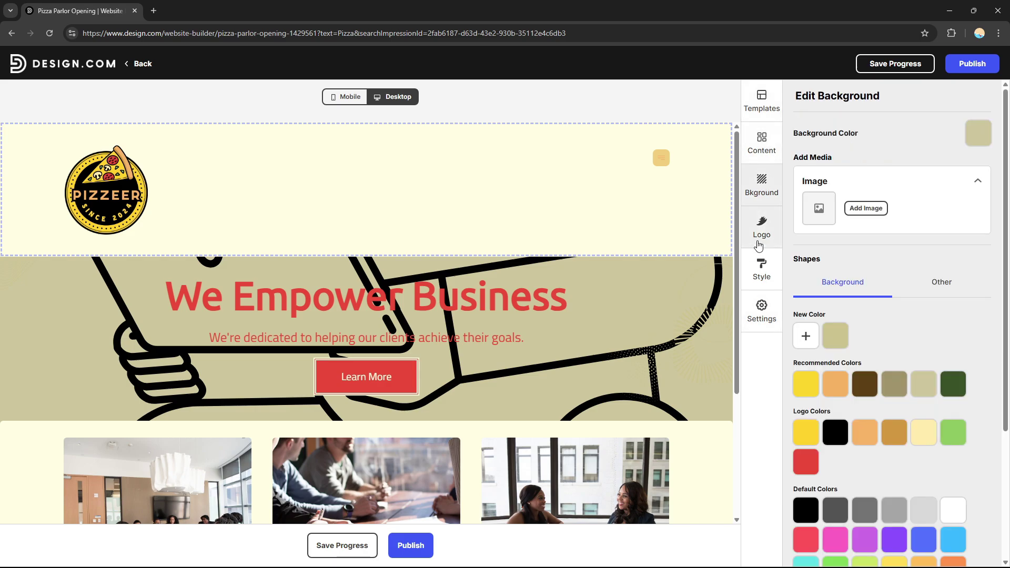
{"action": "left_click", "coordinate": [764, 278]}
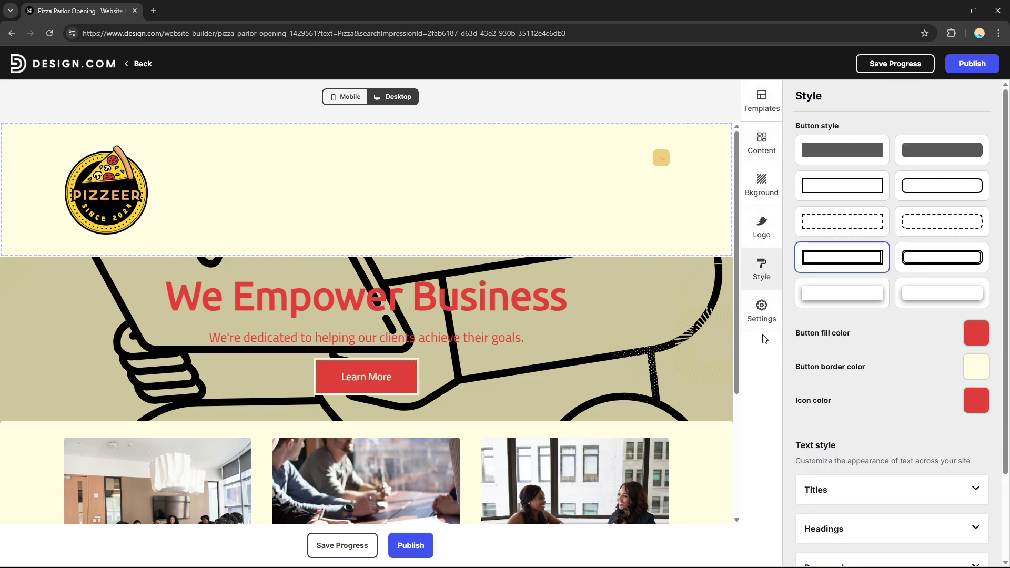
{"action": "scroll", "coordinate": [744, 340], "scroll_direction": "down", "scroll_amount": 1}
{"action": "scroll", "coordinate": [744, 340], "scroll_direction": "down", "scroll_amount": 2}
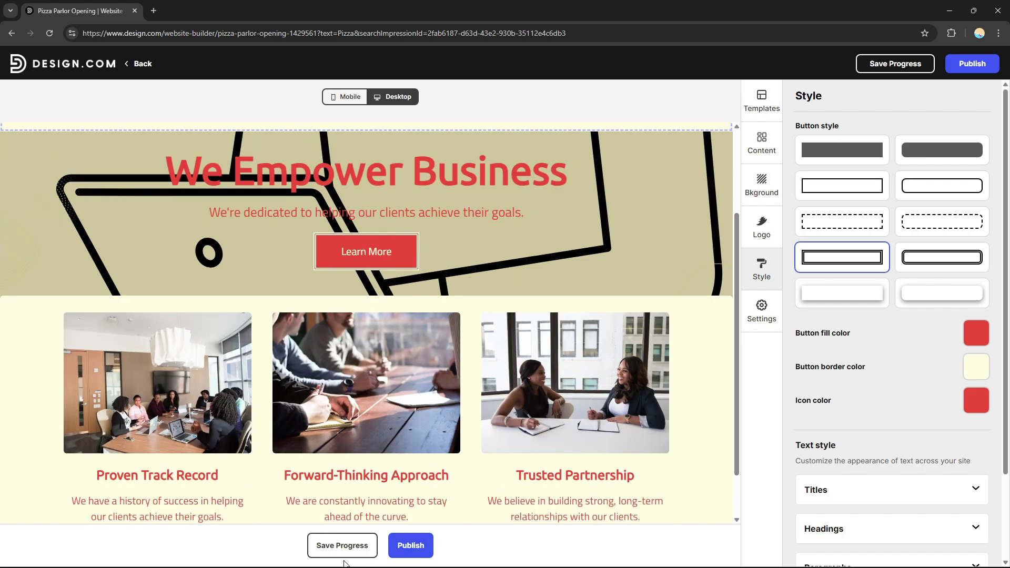
- Start publishing the website and compare the monthly and annual Premium Plan packages before leaving the checkout
{"action": "left_click", "coordinate": [407, 547]}
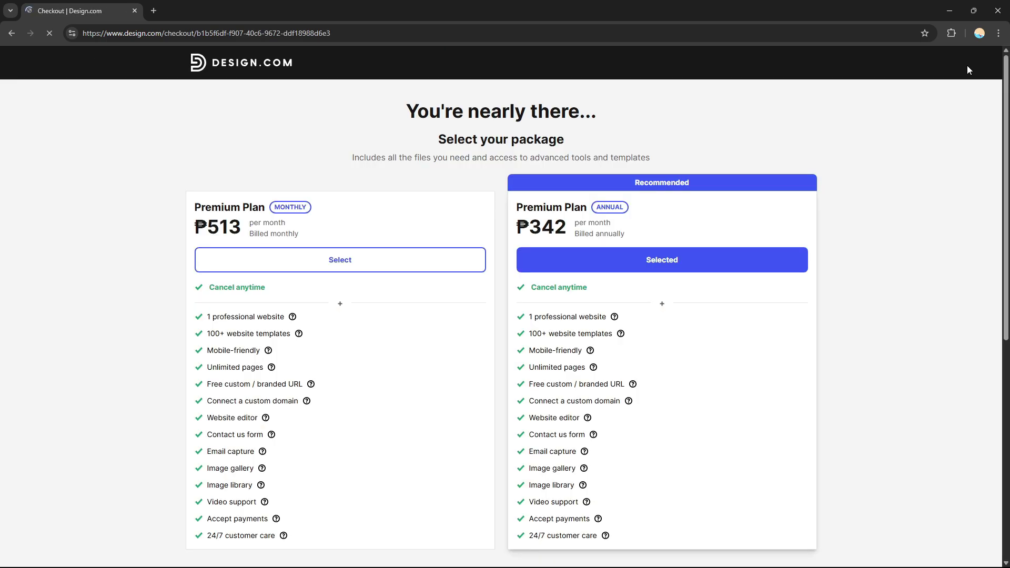
{"action": "scroll", "coordinate": [501, 305], "scroll_direction": "down", "scroll_amount": 8}
{"action": "mouse_move", "coordinate": [1000, 117]}
{"action": "left_mouse_down"}
{"action": "mouse_move", "coordinate": [1000, 275]}
{"action": "mouse_move", "coordinate": [993, 98]}
{"action": "left_mouse_up"}
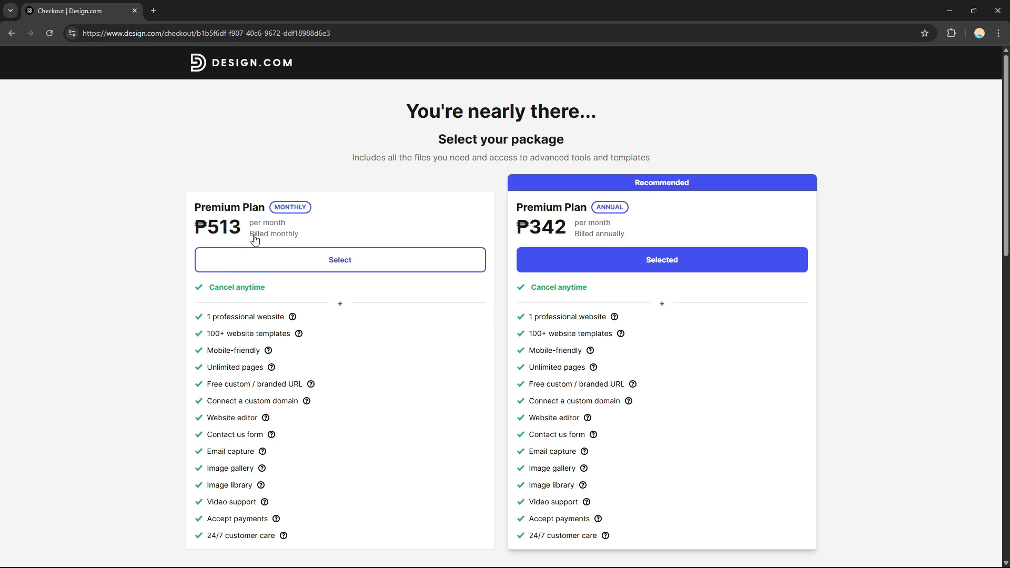
{"action": "scroll", "coordinate": [501, 316], "scroll_direction": "down", "scroll_amount": 2}
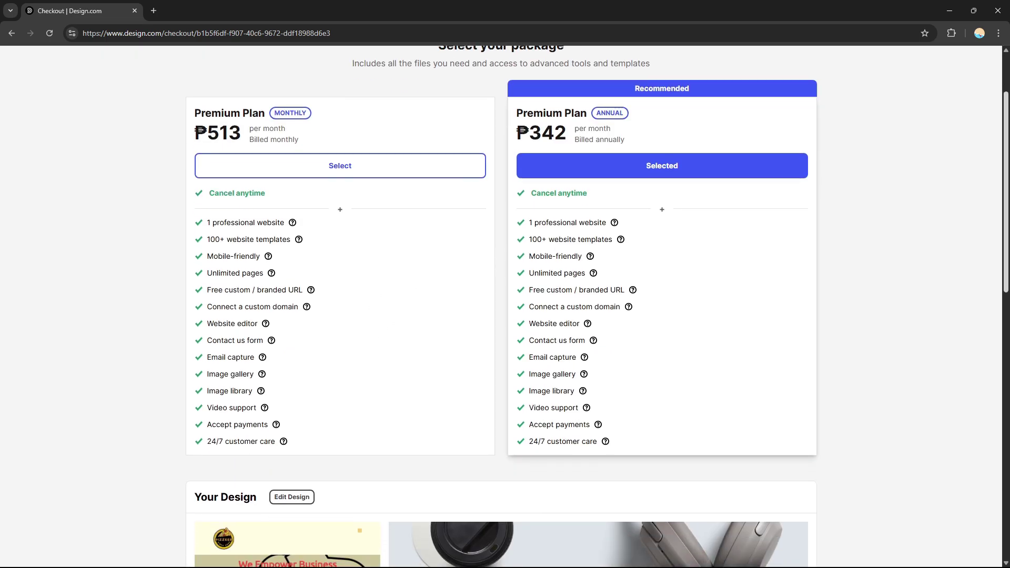
{"action": "scroll", "coordinate": [502, 316], "scroll_direction": "up", "scroll_amount": 2}
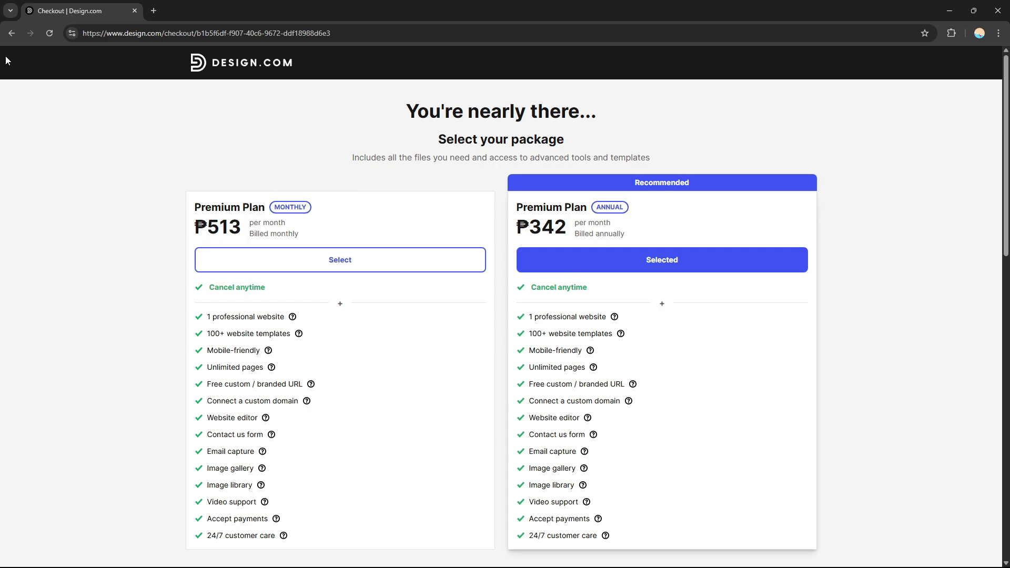
{"action": "left_click", "coordinate": [11, 32]}
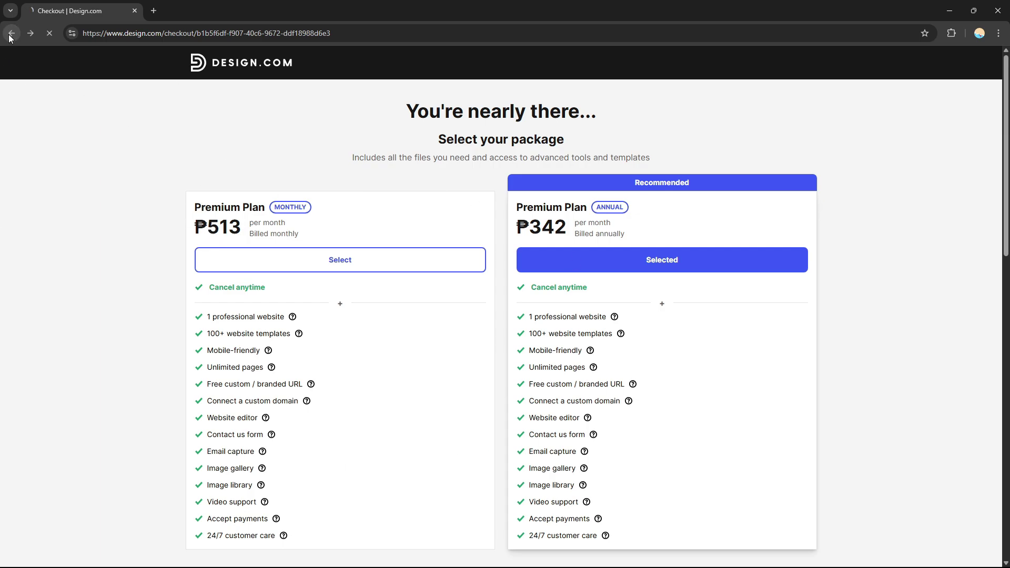